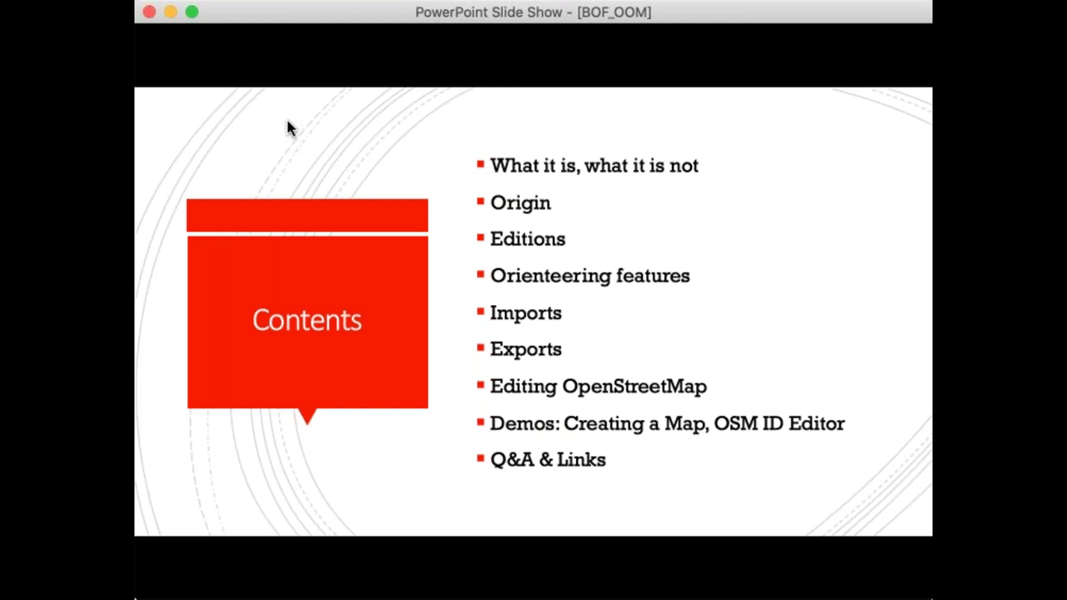
key("Right")
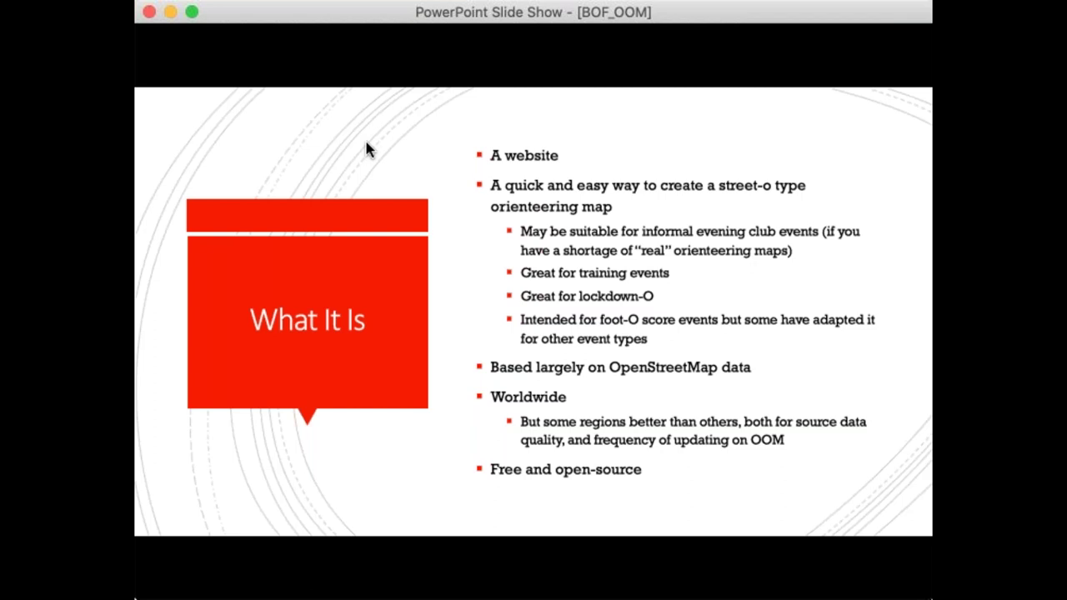
key("Right")
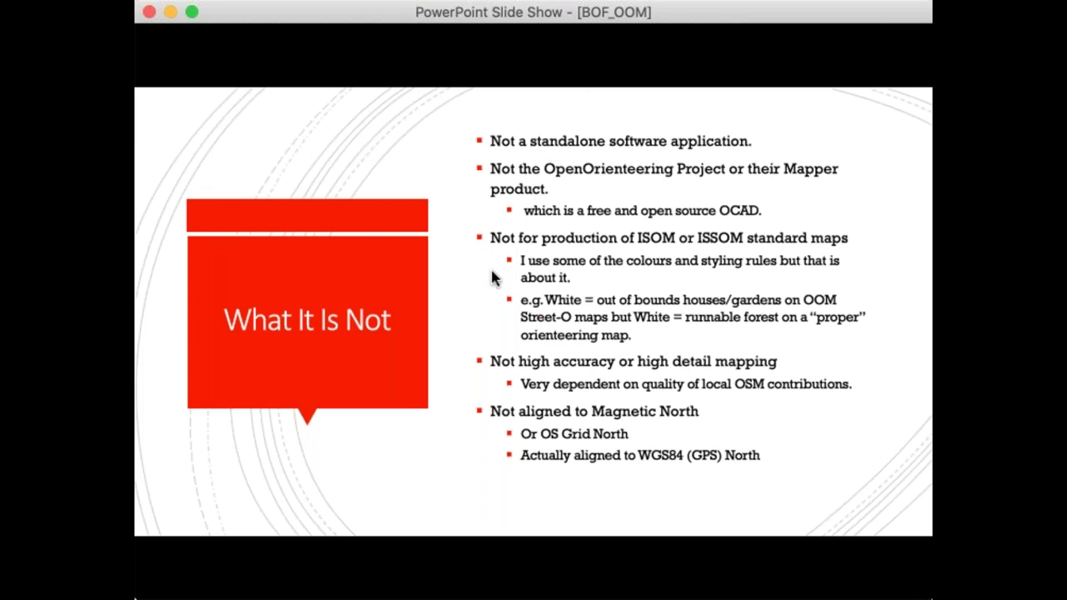
key("Right")
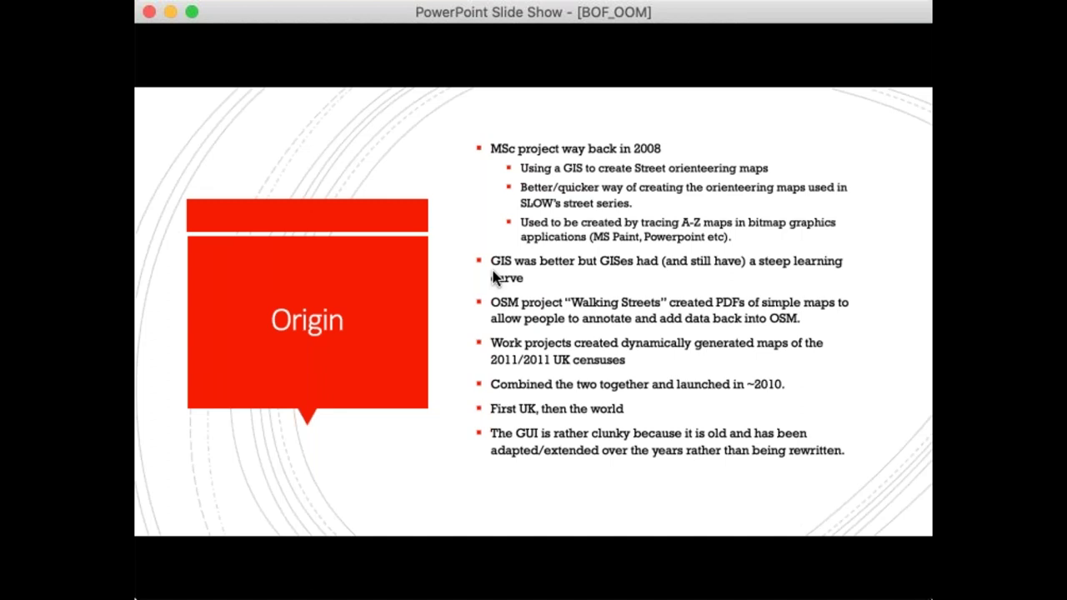
key("Right")
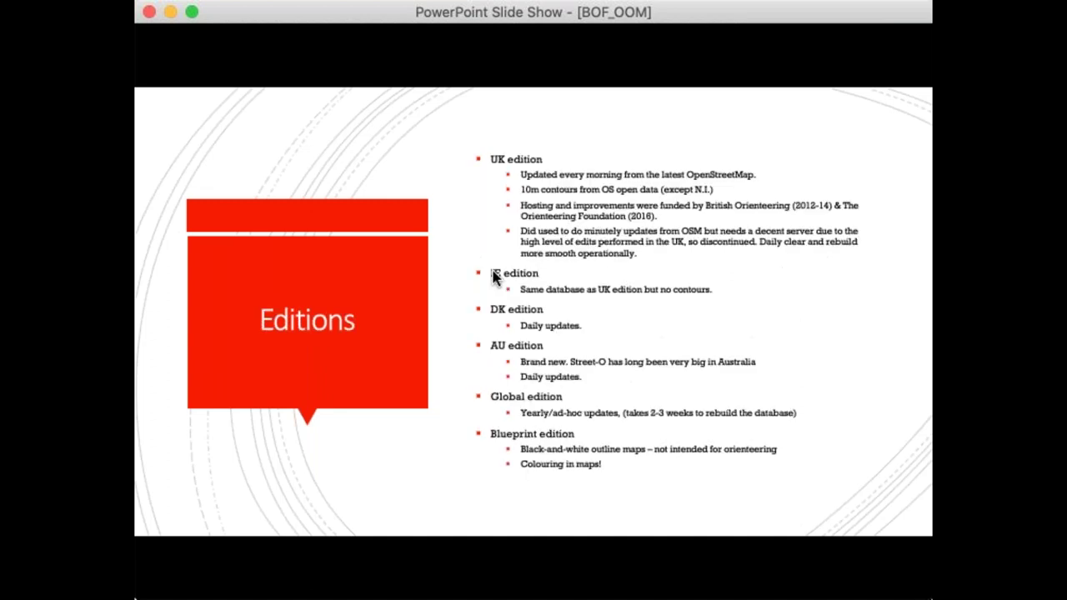
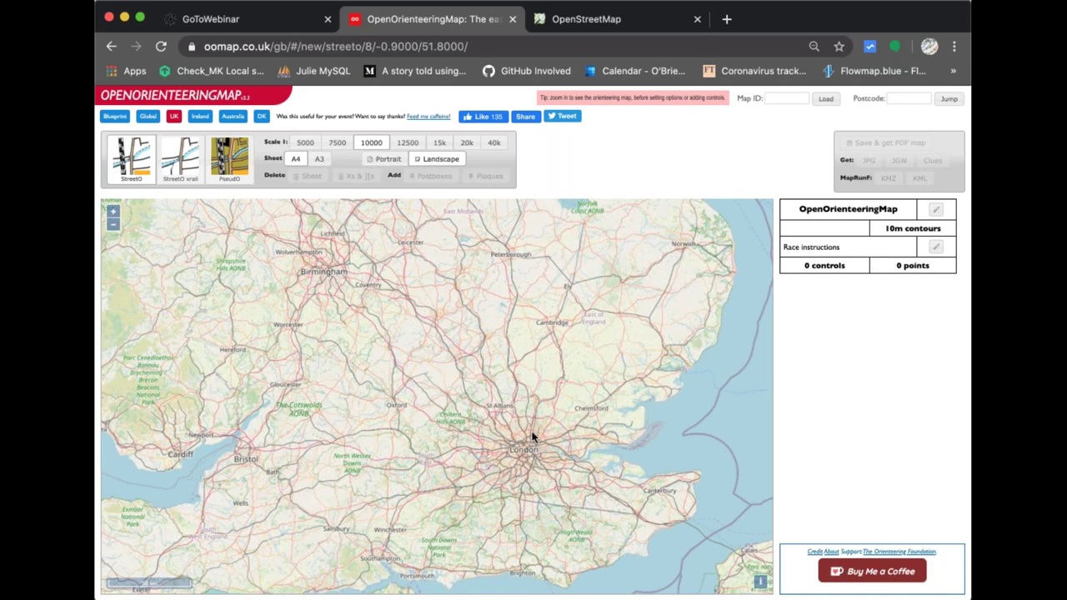
Place the map sheet in the Stratford area of east London, centred on the pink block just northwest of the oval stadium.
scroll(530, 446, "up", 3)
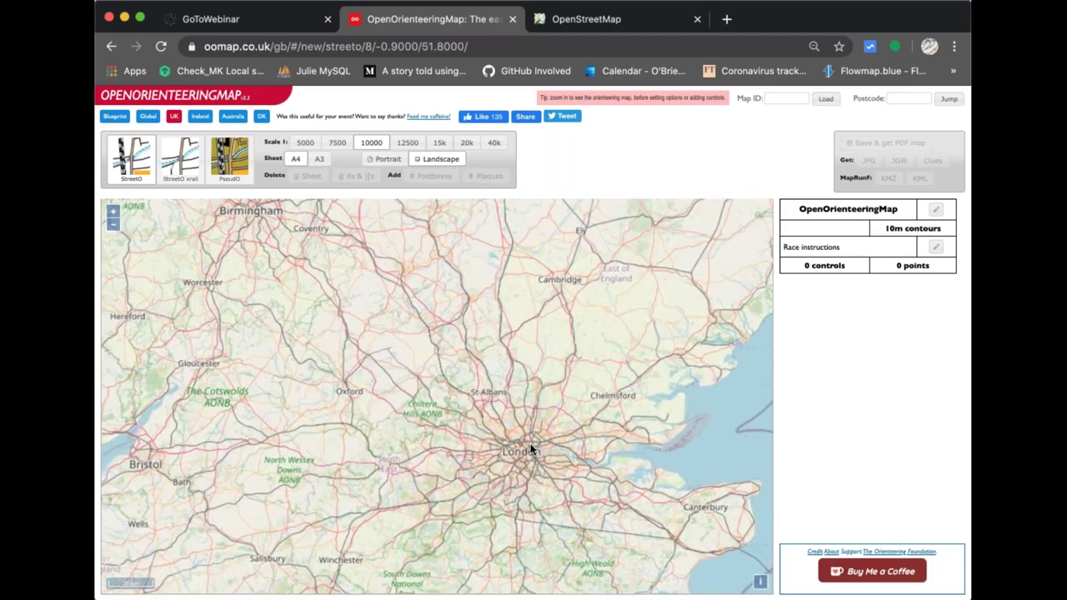
scroll(530, 446, "up", 5)
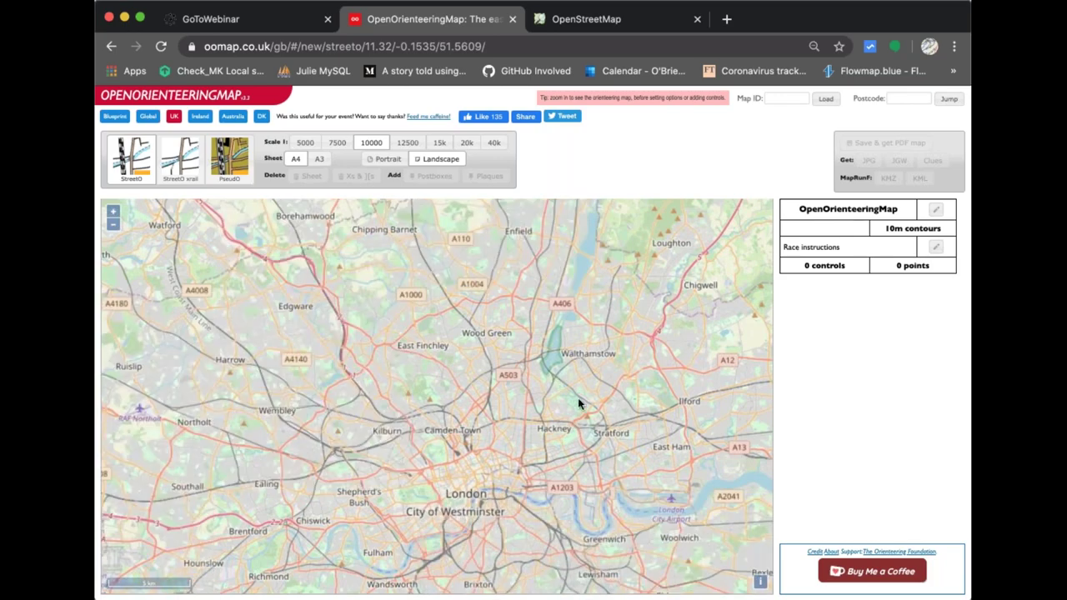
scroll(578, 400, "up", 2)
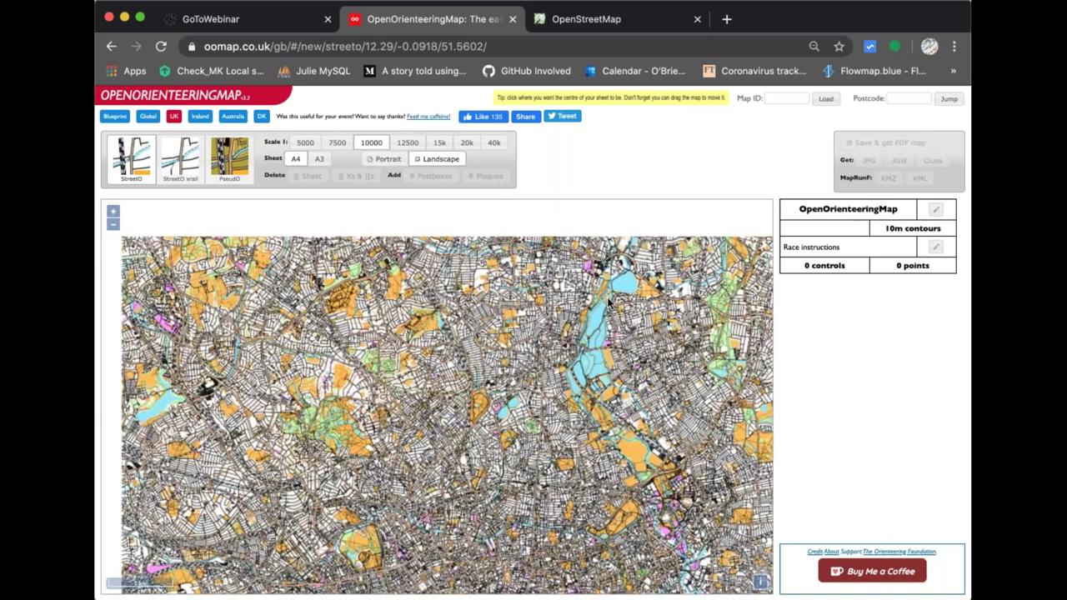
left_click_drag(609, 300, 269, 275)
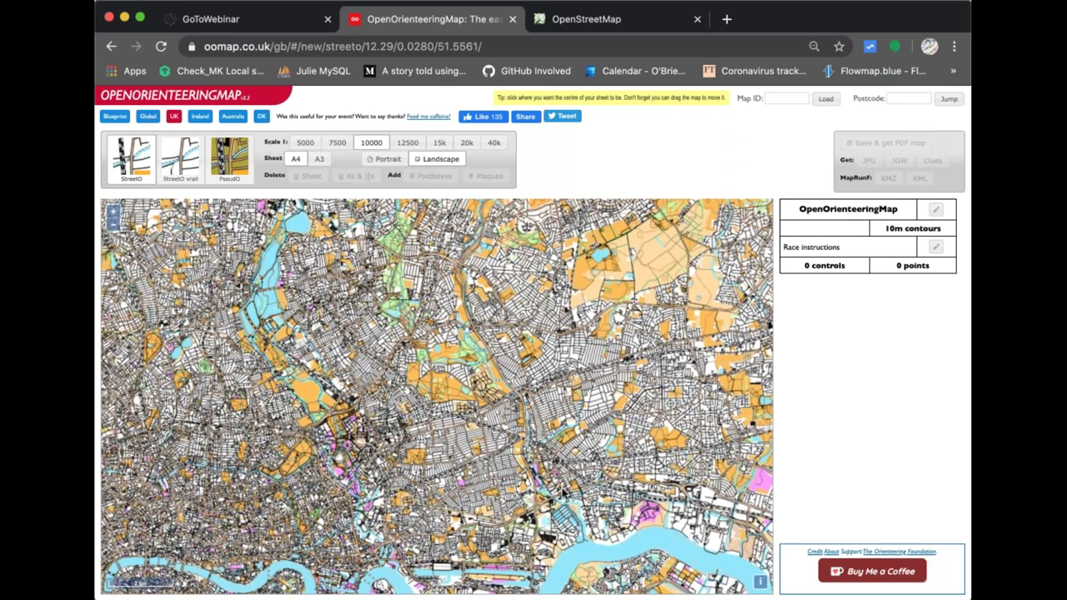
left_click_drag(310, 202, 452, 427)
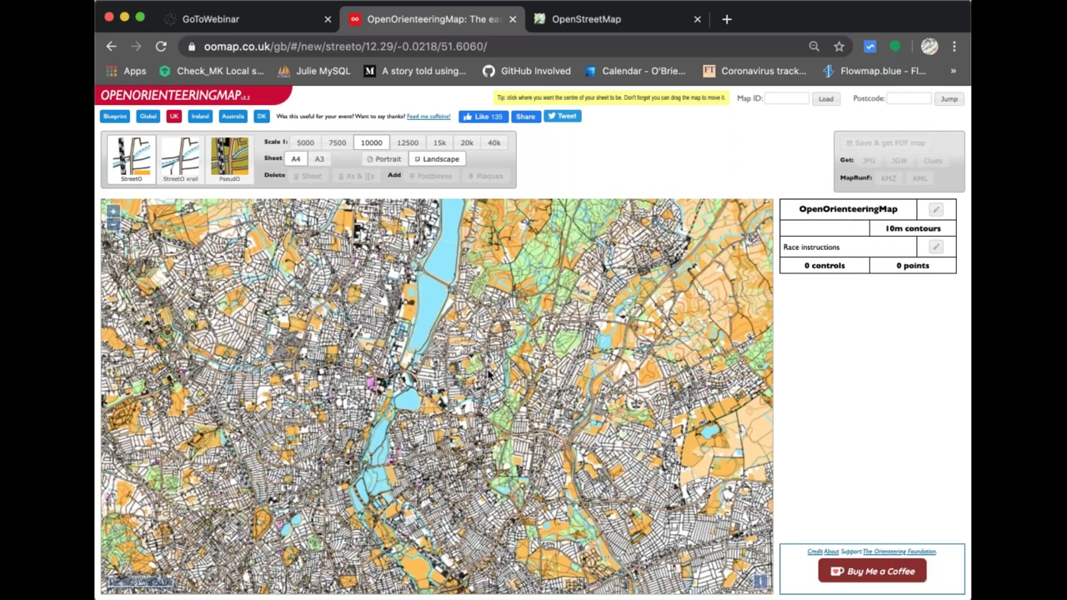
left_click_drag(450, 576, 526, 408)
scroll(525, 417, "up", 3)
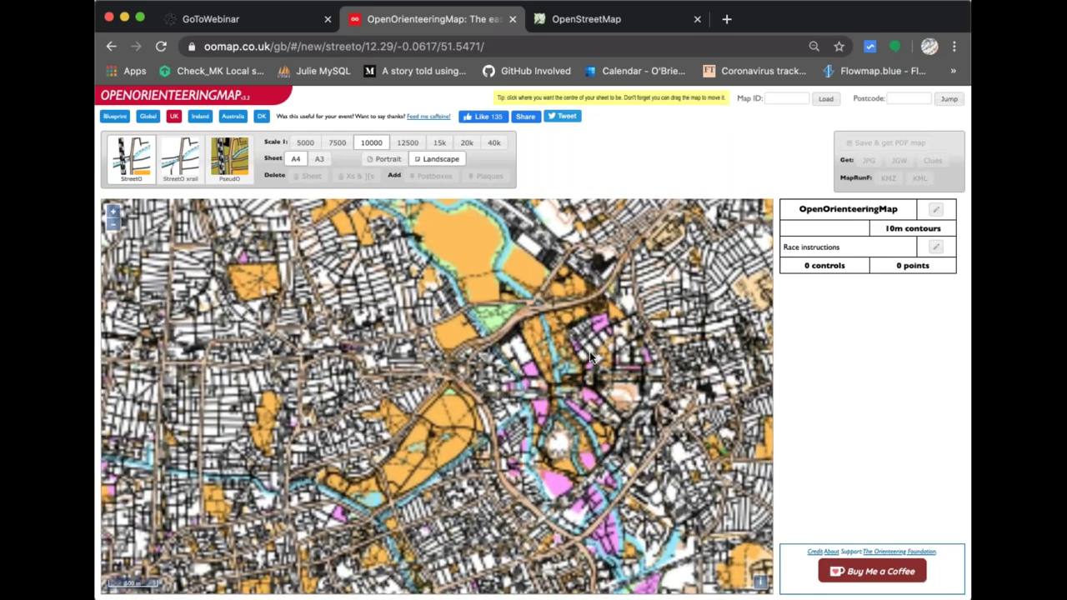
scroll(589, 351, "up", 5)
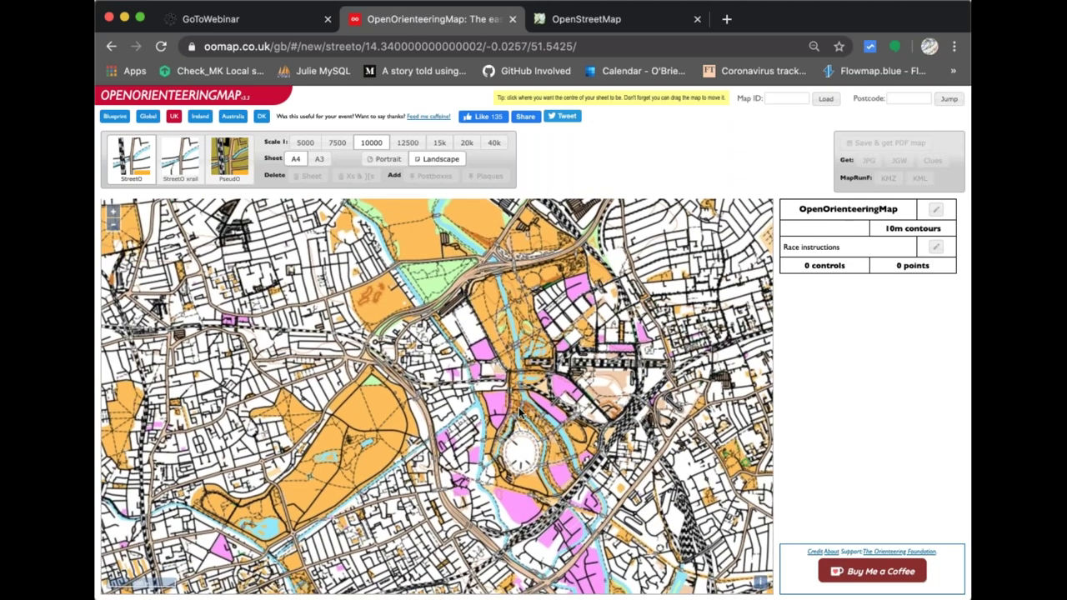
scroll(521, 410, "up", 1)
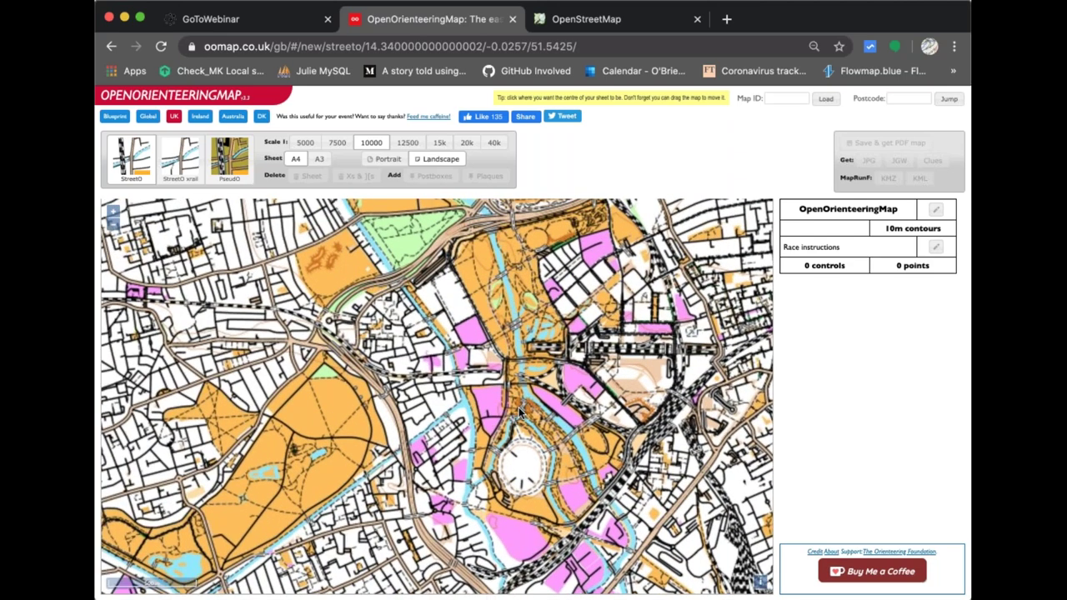
scroll(520, 411, "up", 1)
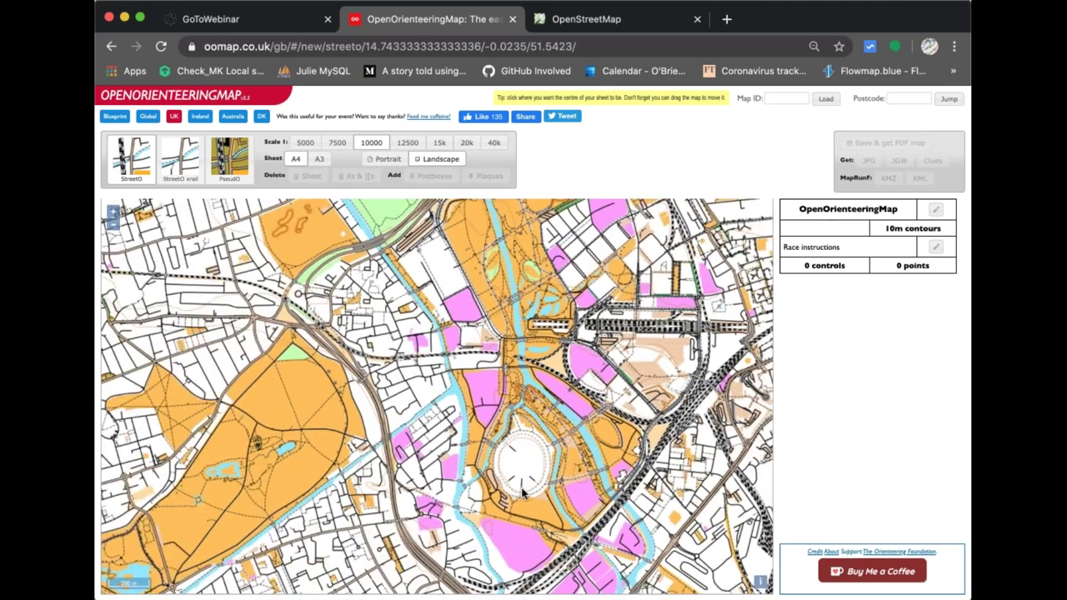
scroll(515, 402, "up", 1)
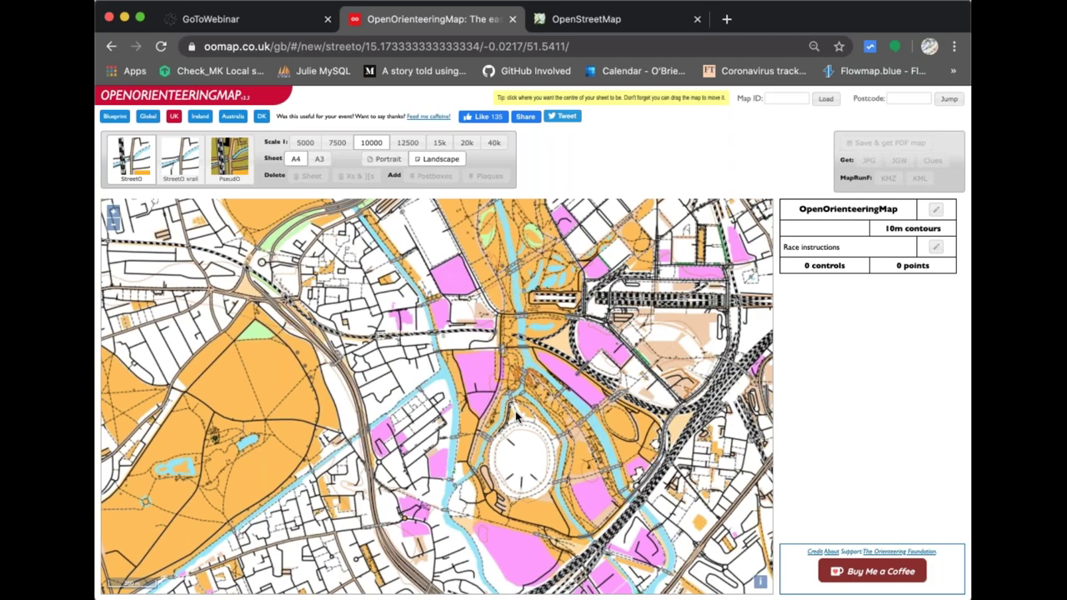
scroll(517, 414, "up", 2)
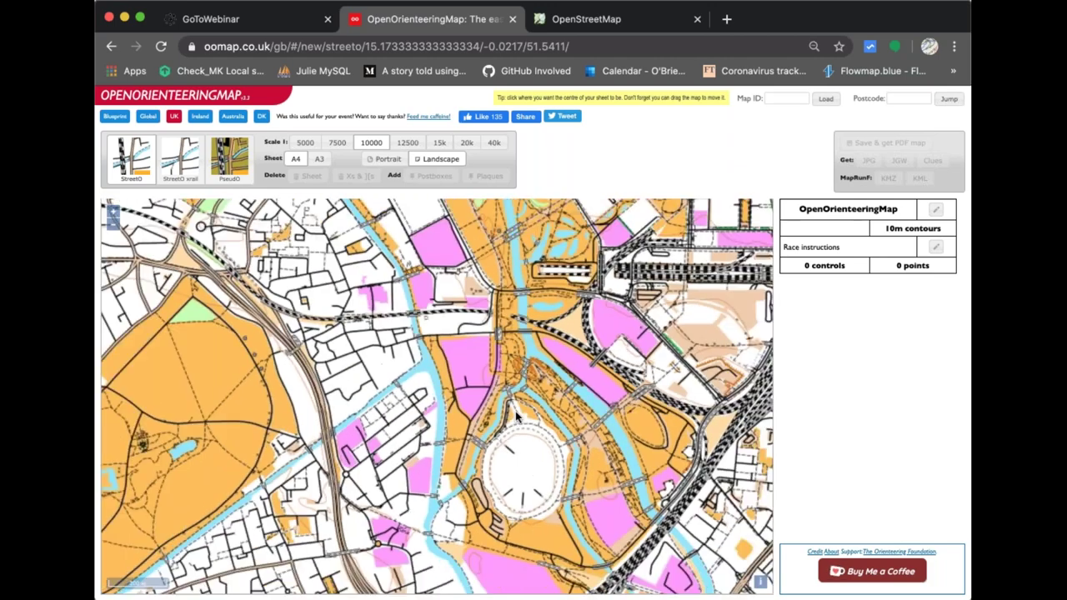
left_click_drag(497, 381, 552, 384)
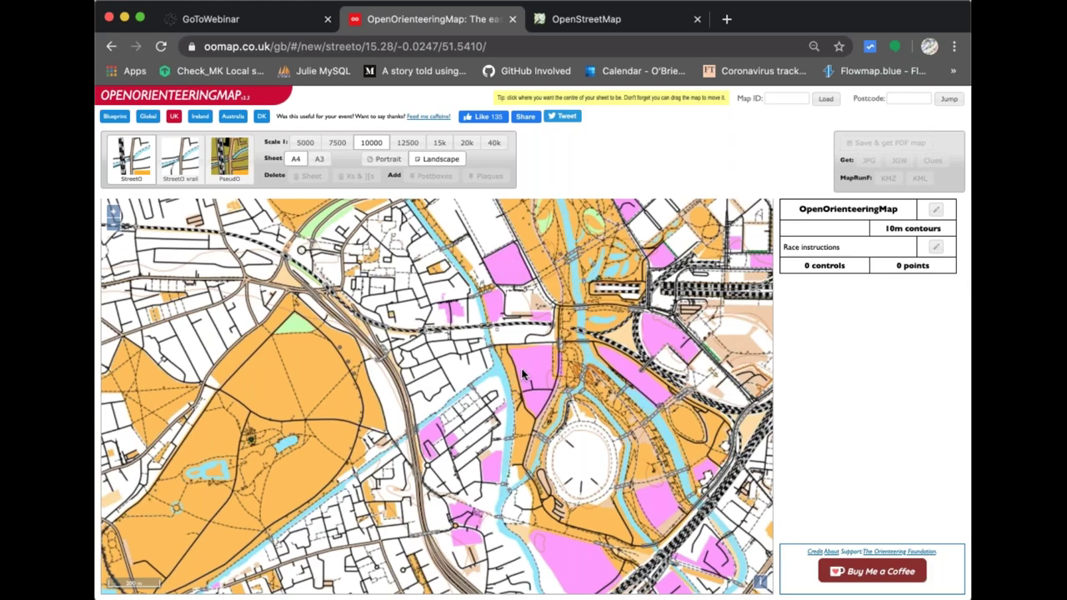
left_click(523, 375)
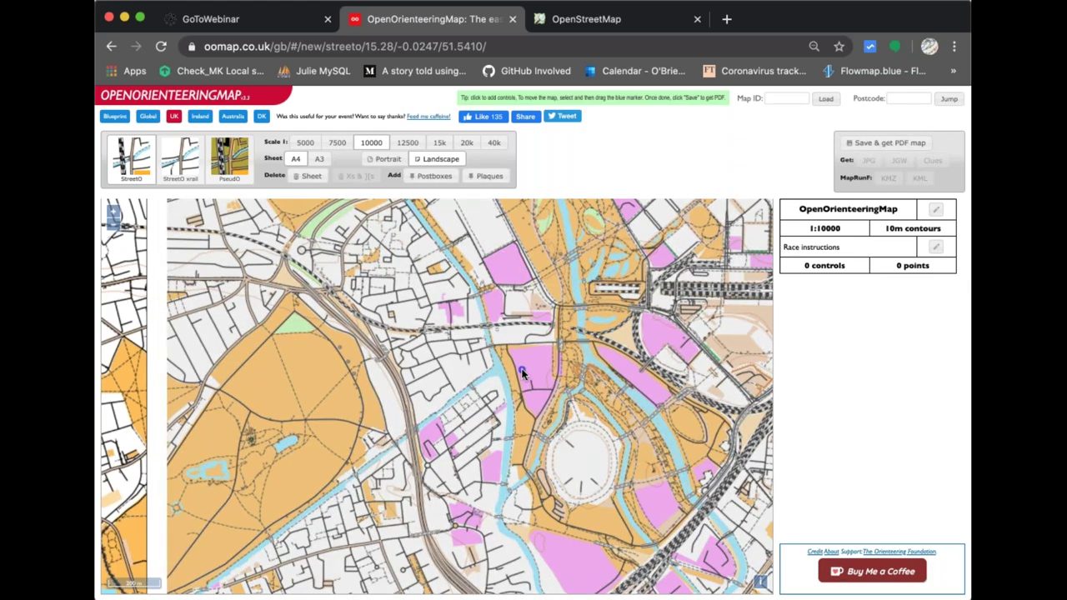
Set the map sheet's scale to 1:7500.
scroll(524, 374, "down", 2)
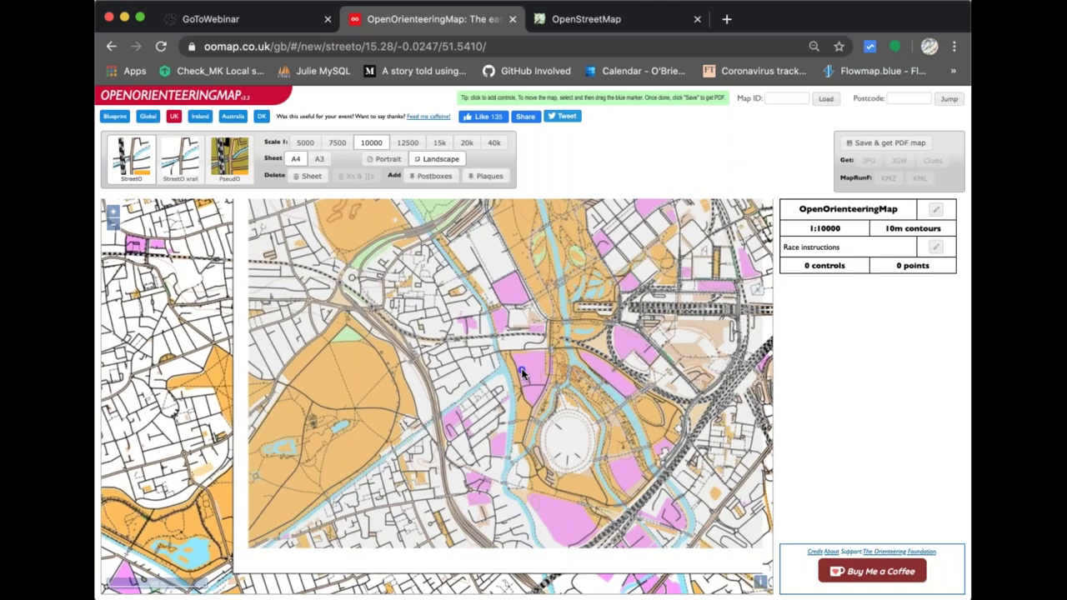
scroll(523, 375, "down", 2)
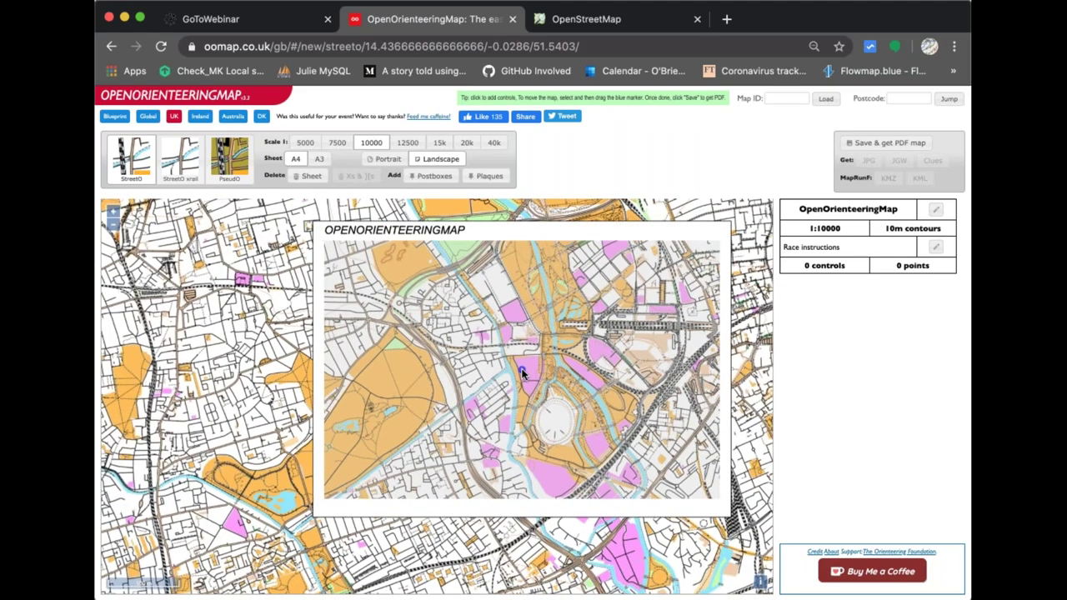
left_click(342, 145)
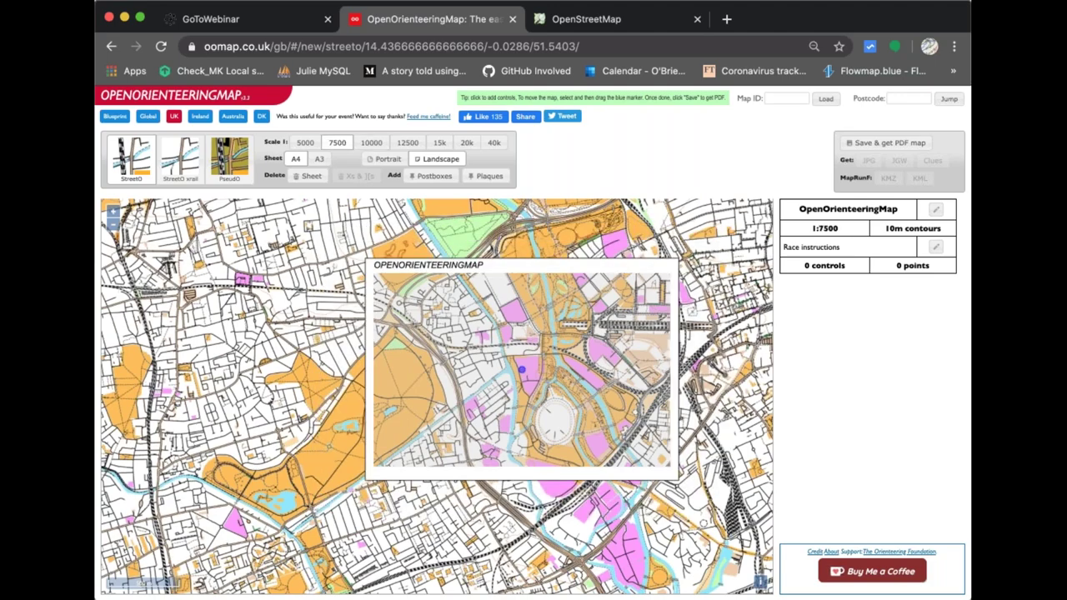
Add the postboxes within the map sheet as controls.
scroll(558, 426, "up", 3)
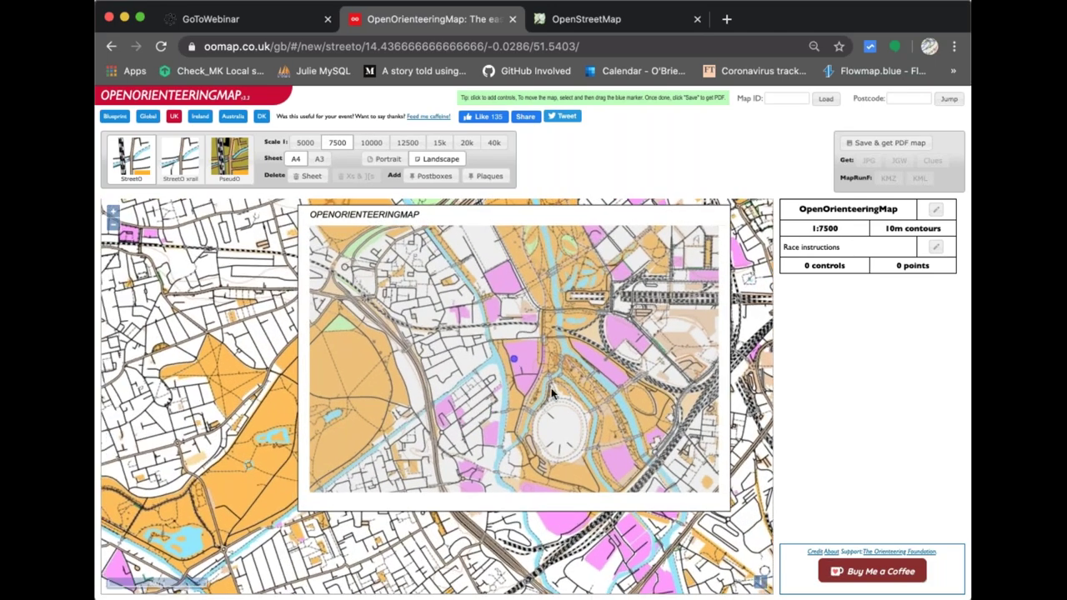
left_click_drag(568, 430, 583, 465)
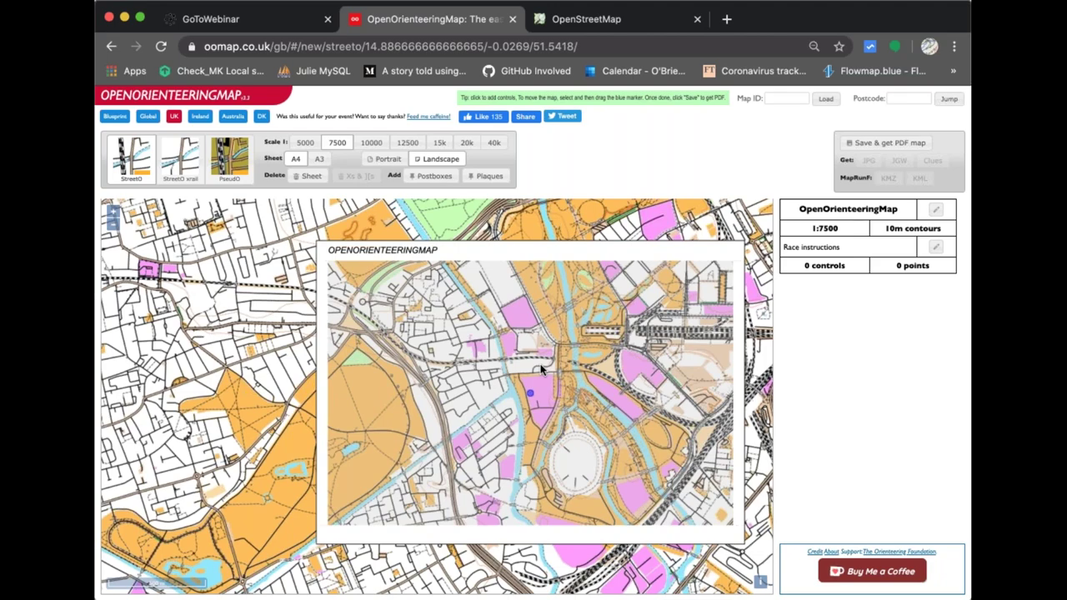
scroll(540, 369, "up", 3)
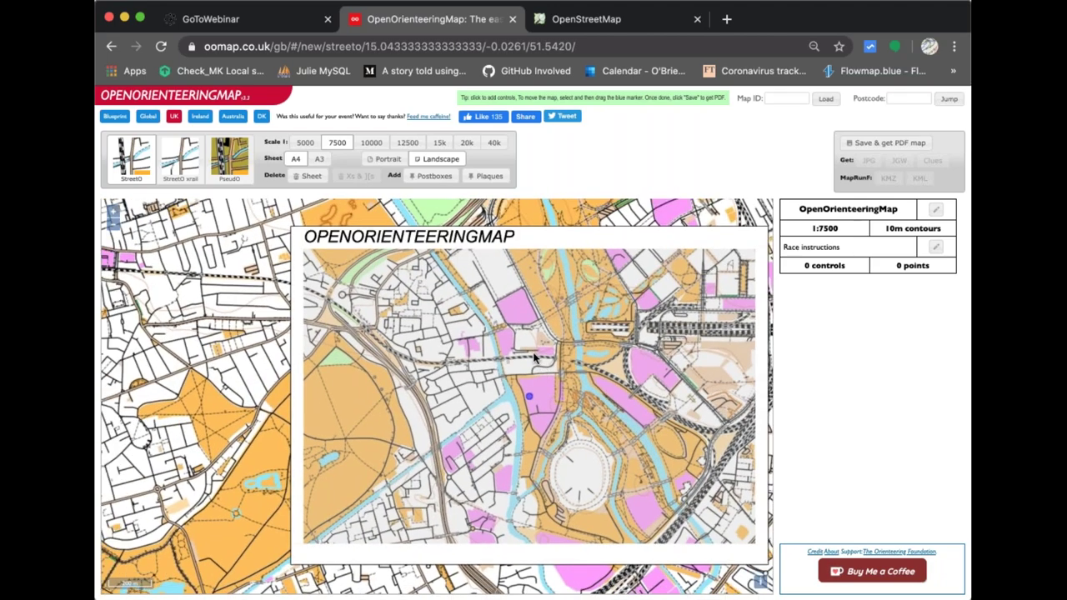
left_click(428, 182)
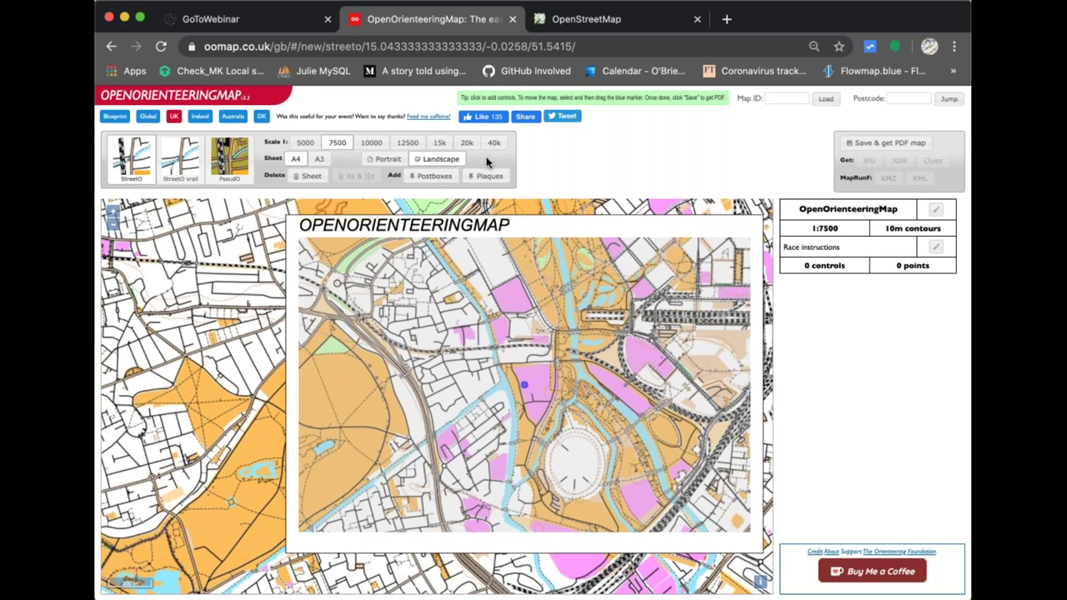
left_click(435, 177)
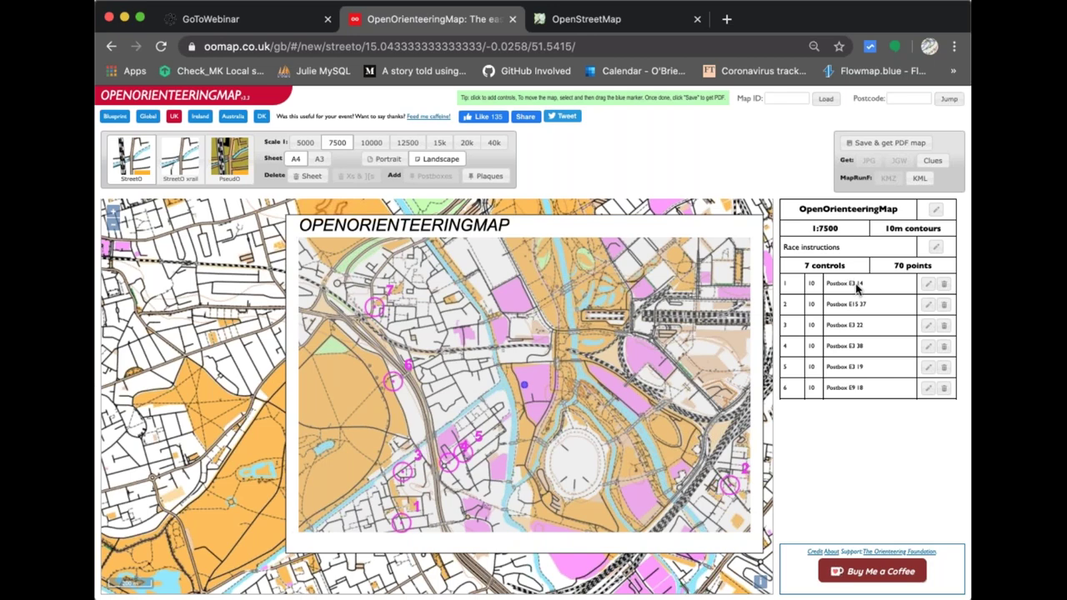
Shorten the description of control 1 to "Postbox E3".
left_click(926, 287)
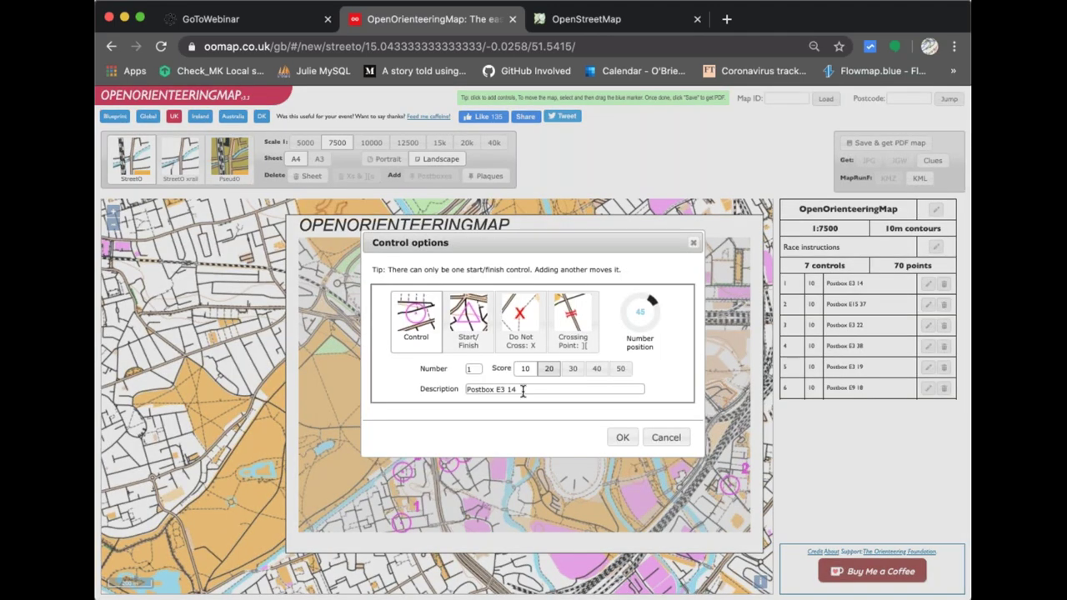
left_click(523, 391)
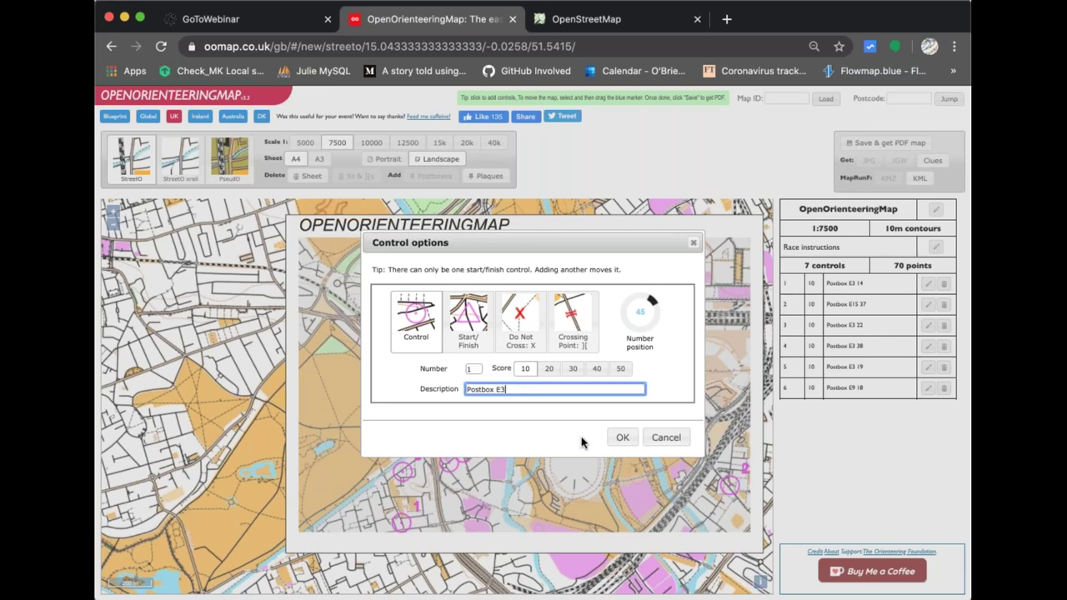
left_click(627, 438)
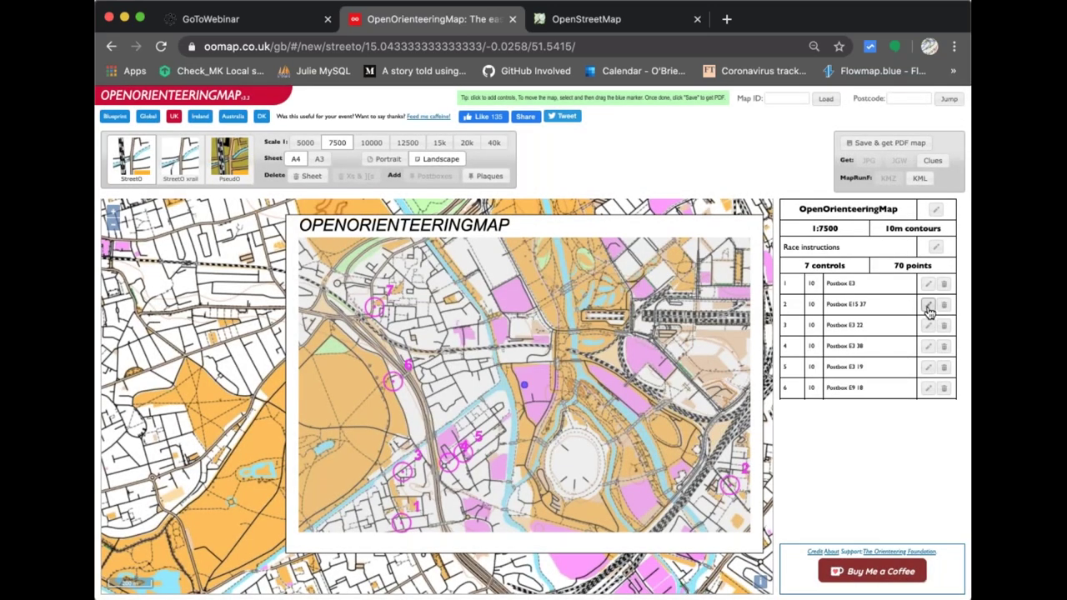
Shorten the description of control 2 to "Postbox E15".
left_click(928, 305)
left_click(552, 385)
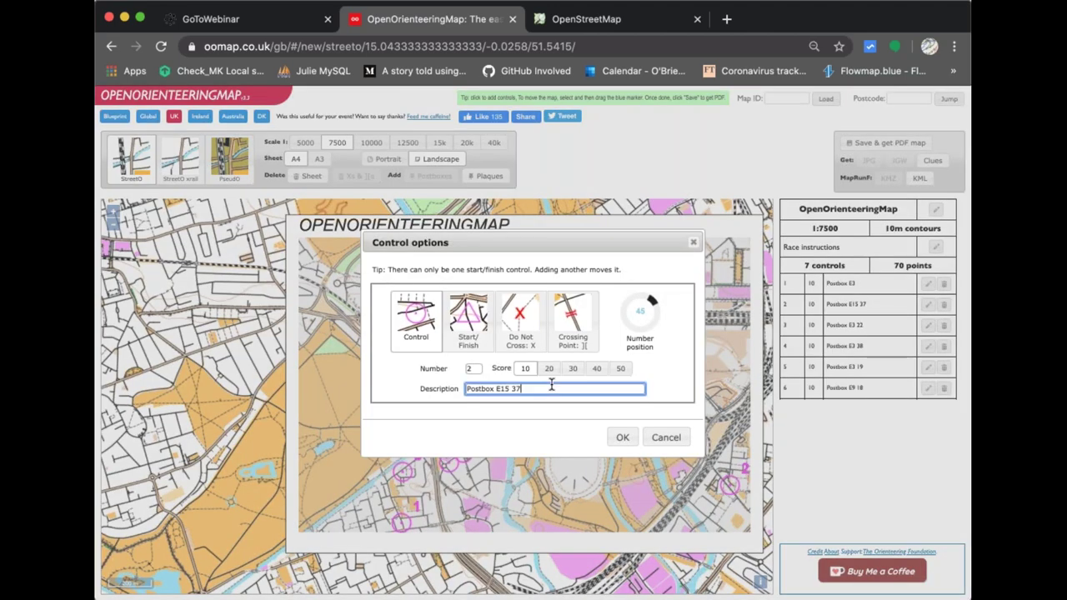
key("BackSpace")
key("BackSpace")
key("BackSpace")
left_click(621, 437)
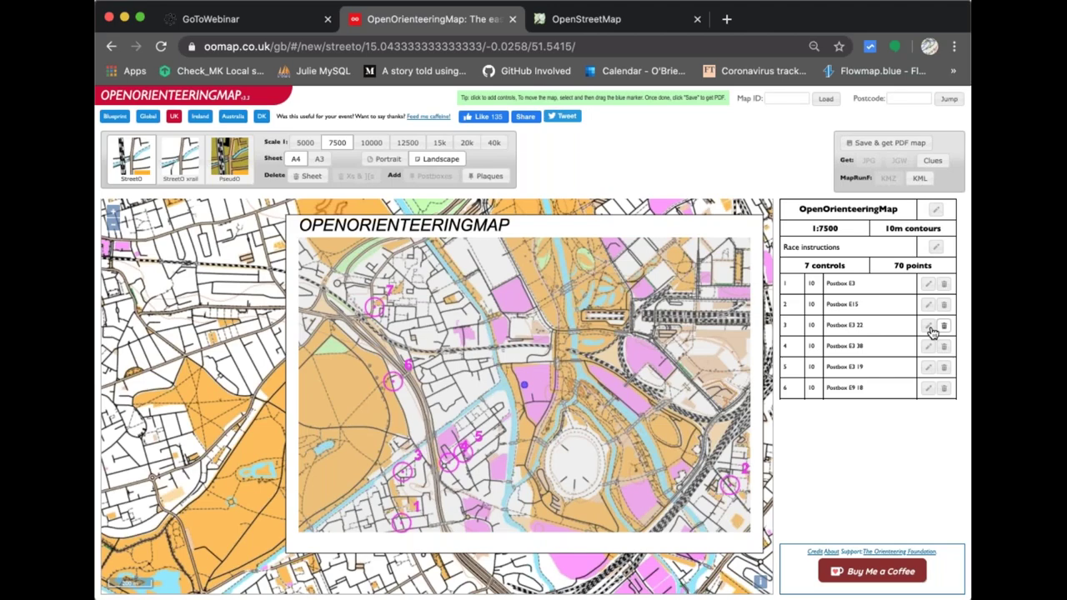
Shorten the description of control 3 to "Postbox E3".
left_click(928, 325)
left_click(552, 389)
key("BackSpace")
key("BackSpace")
key("BackSpace")
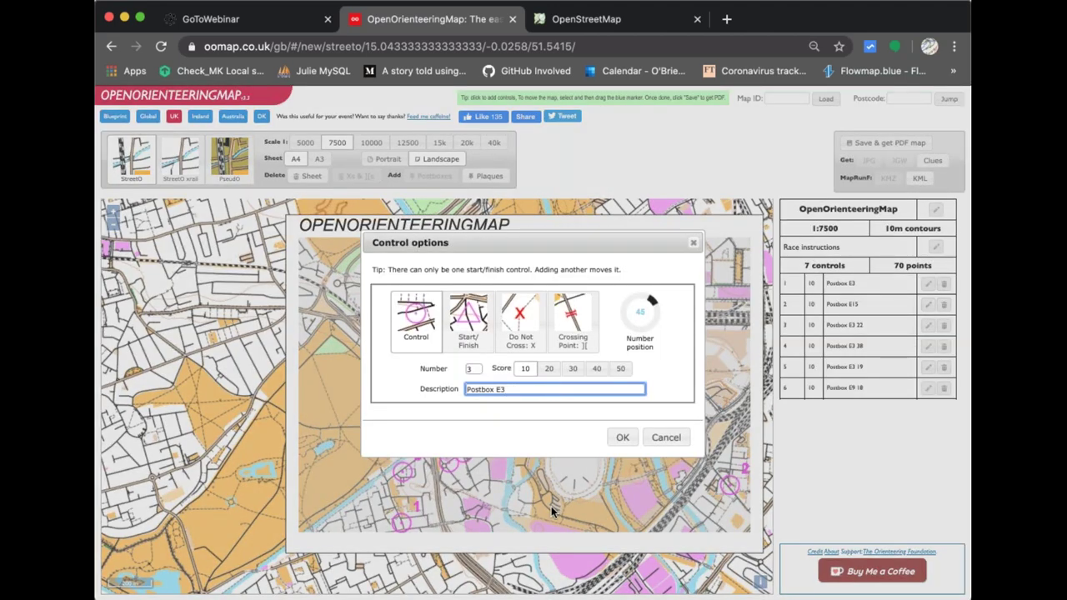
key("Tab")
key("Return")
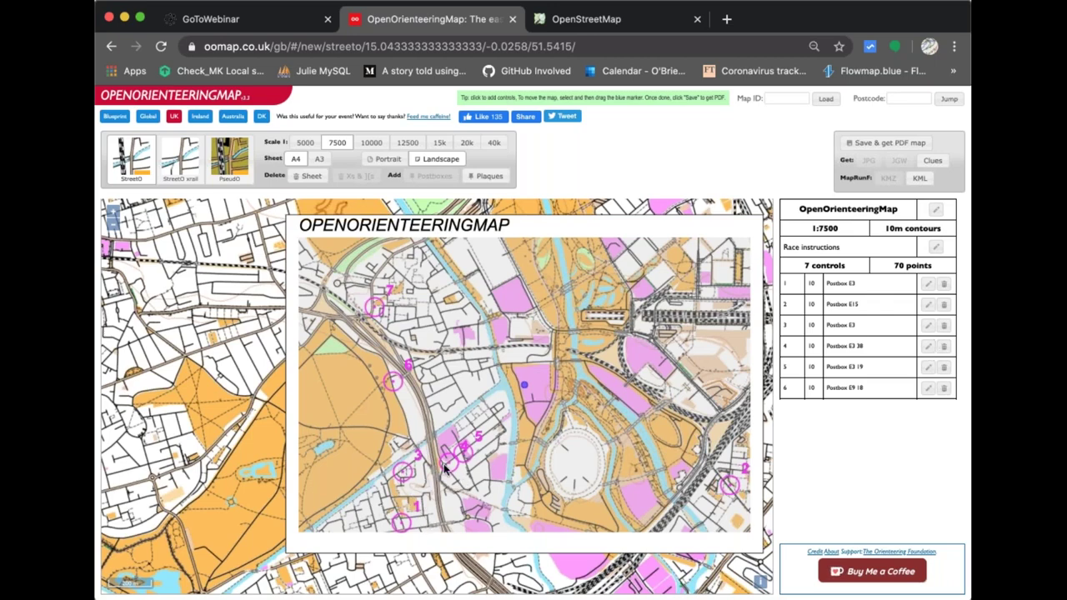
Delete control 4 and shorten the description of control 6 to "Postbox E9".
left_click(945, 348)
left_click(927, 367)
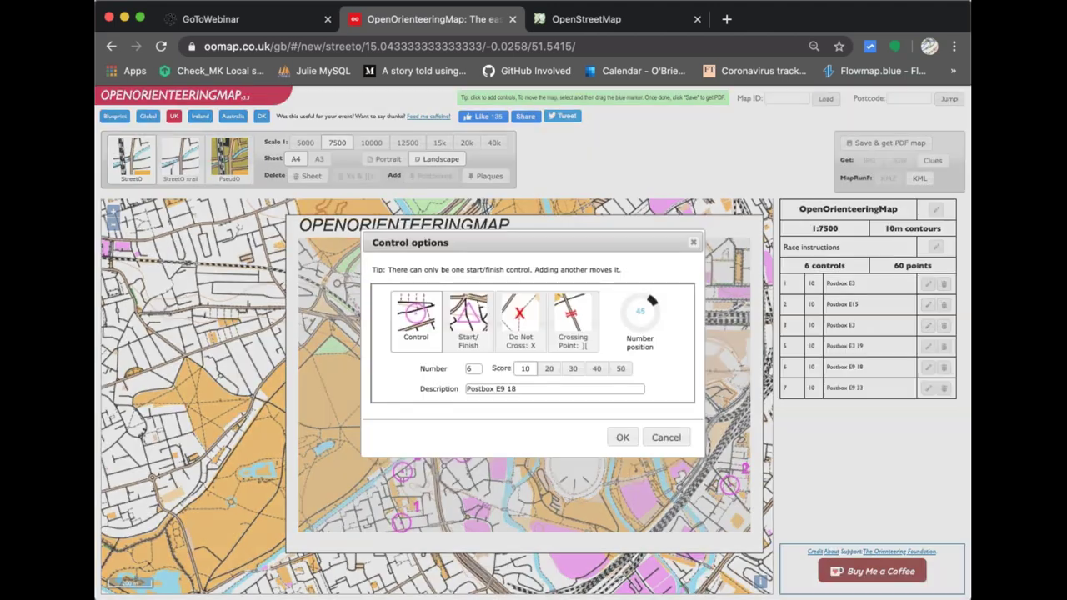
left_click(553, 387)
key("BackSpace")
key("BackSpace")
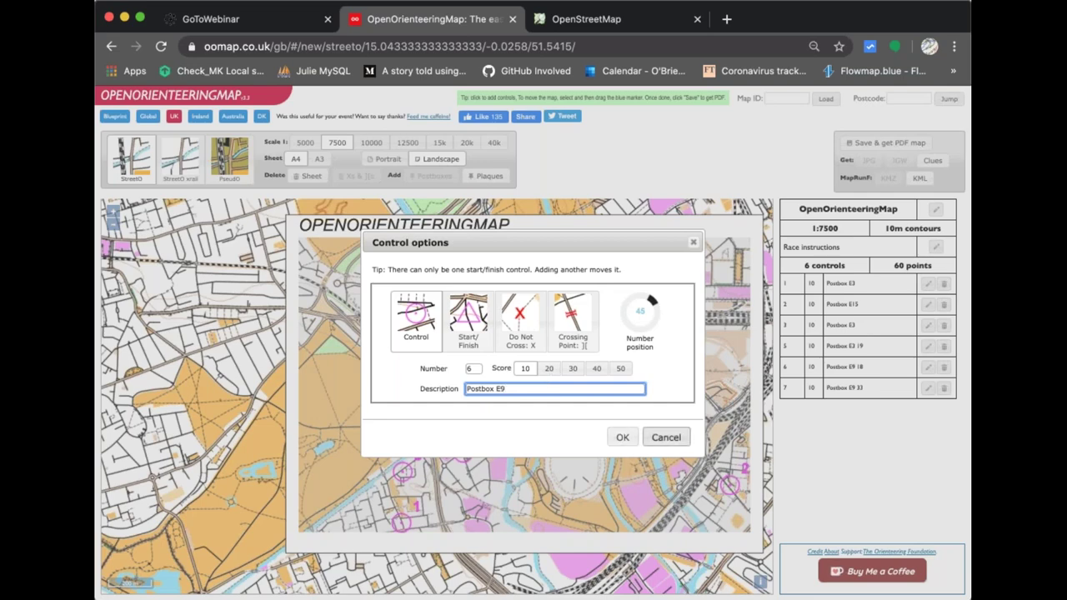
left_click(622, 437)
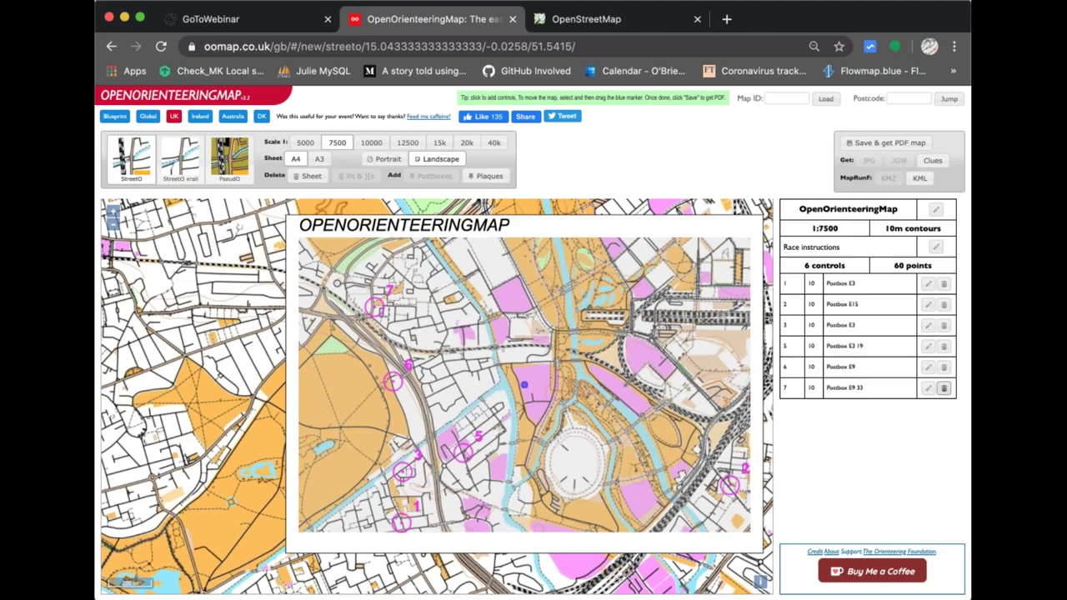
Shorten the description of control 7 to "Postbox E9".
left_click(927, 389)
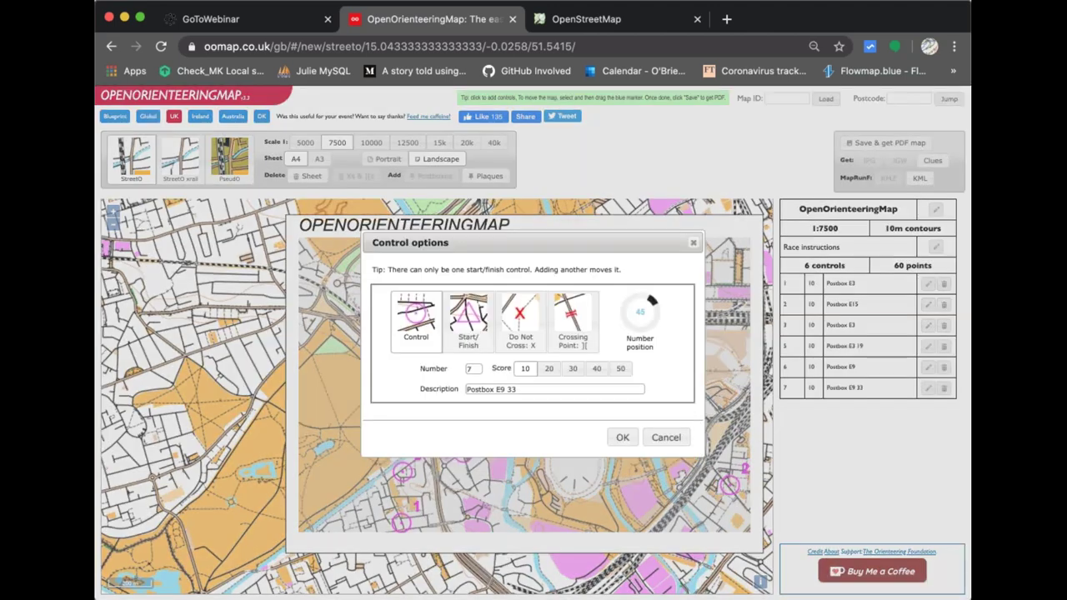
left_click(542, 388)
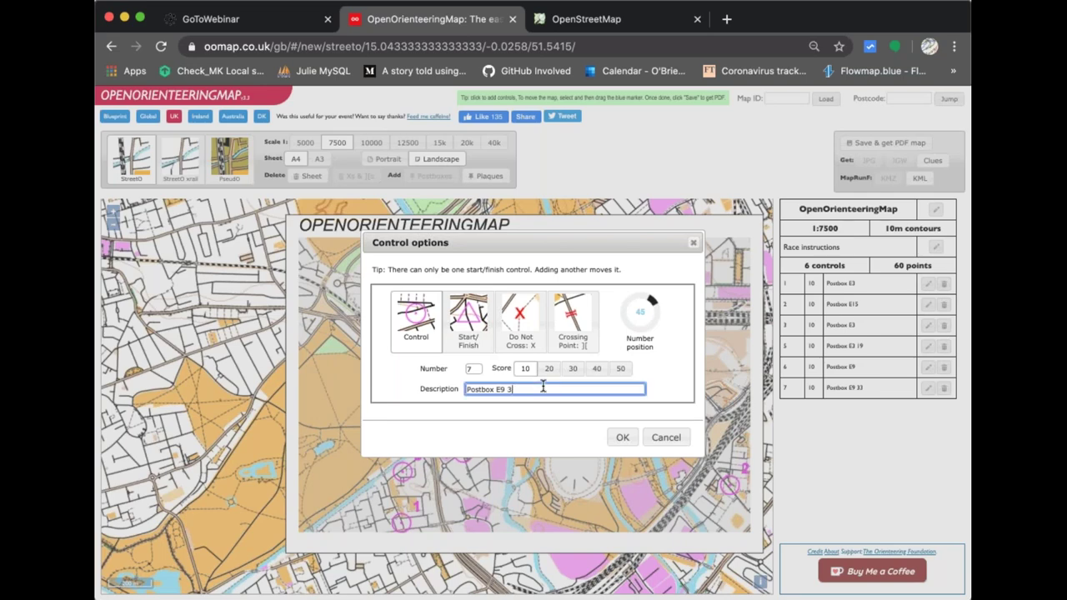
key("Tab")
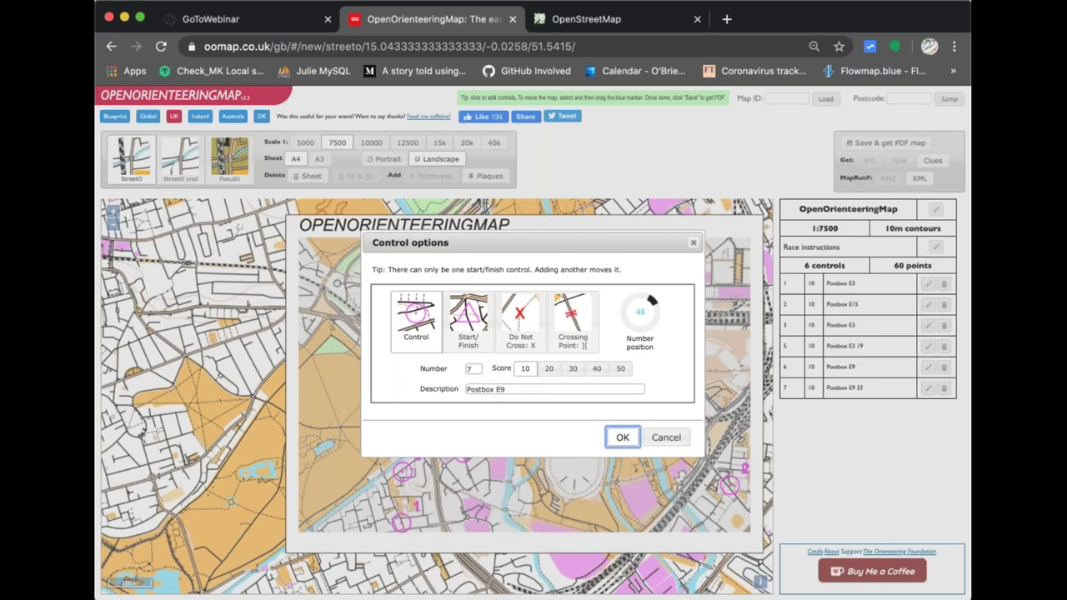
key("Return")
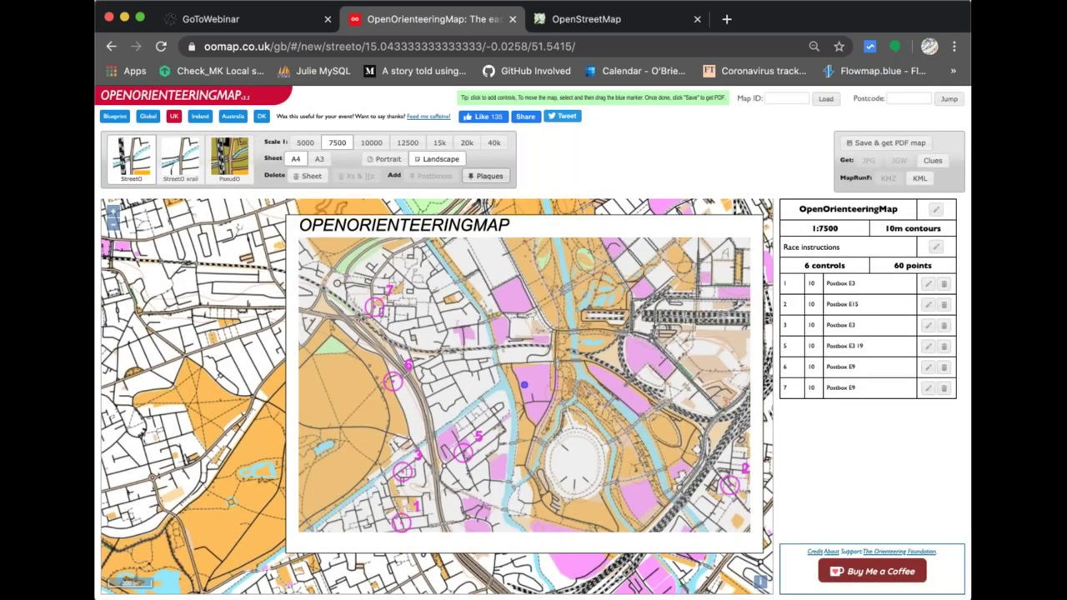
Add the plaques within the map sheet as controls.
key("Tab")
key("Return")
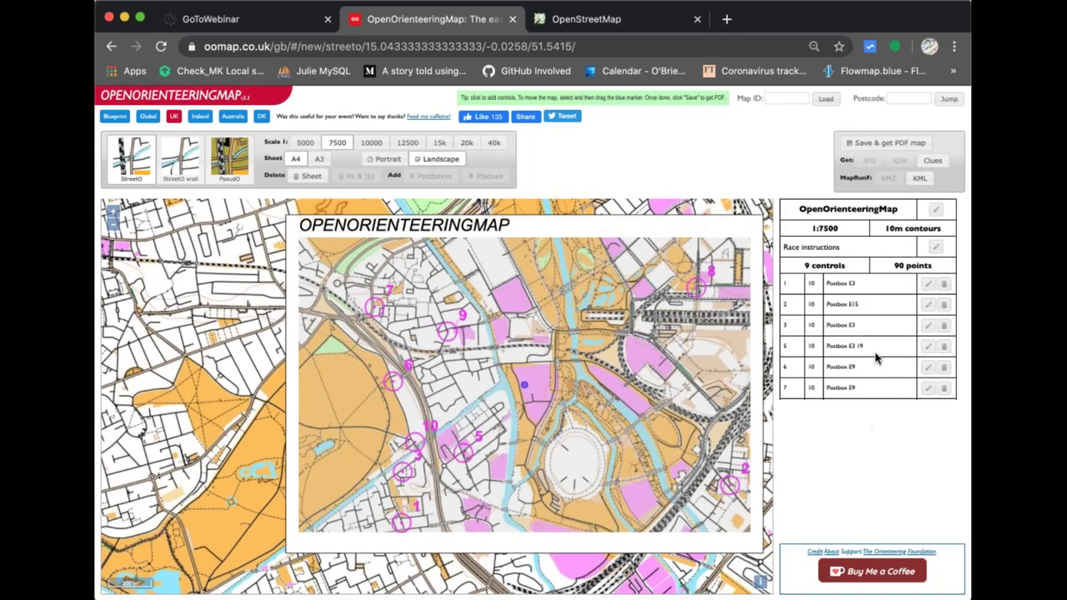
Replace the name of the plastic in control 9's plaque description with "[ ? ]".
scroll(886, 341, "down", 3)
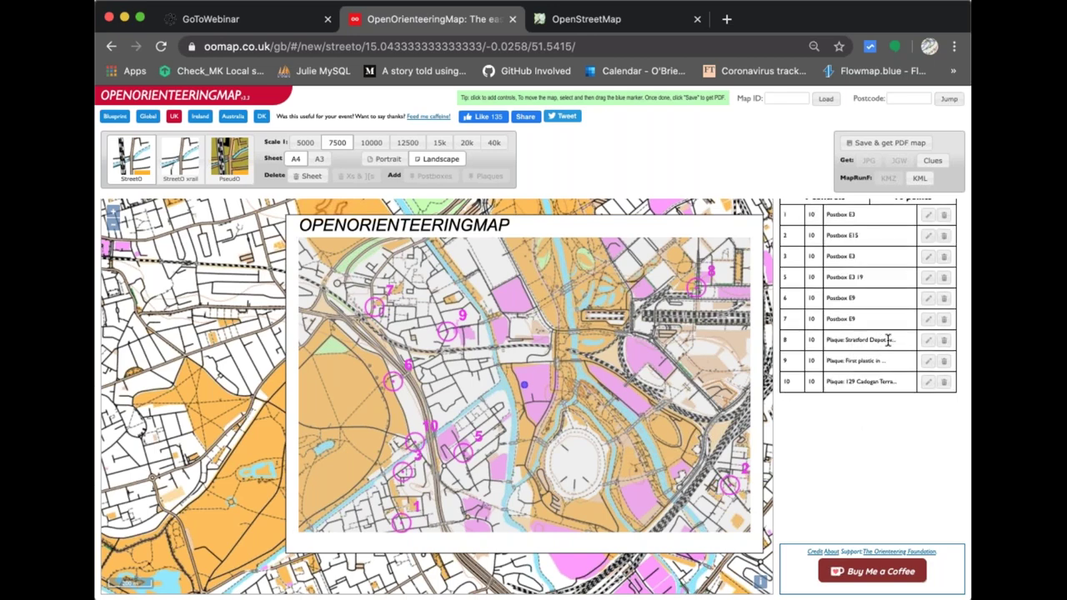
left_click(928, 360)
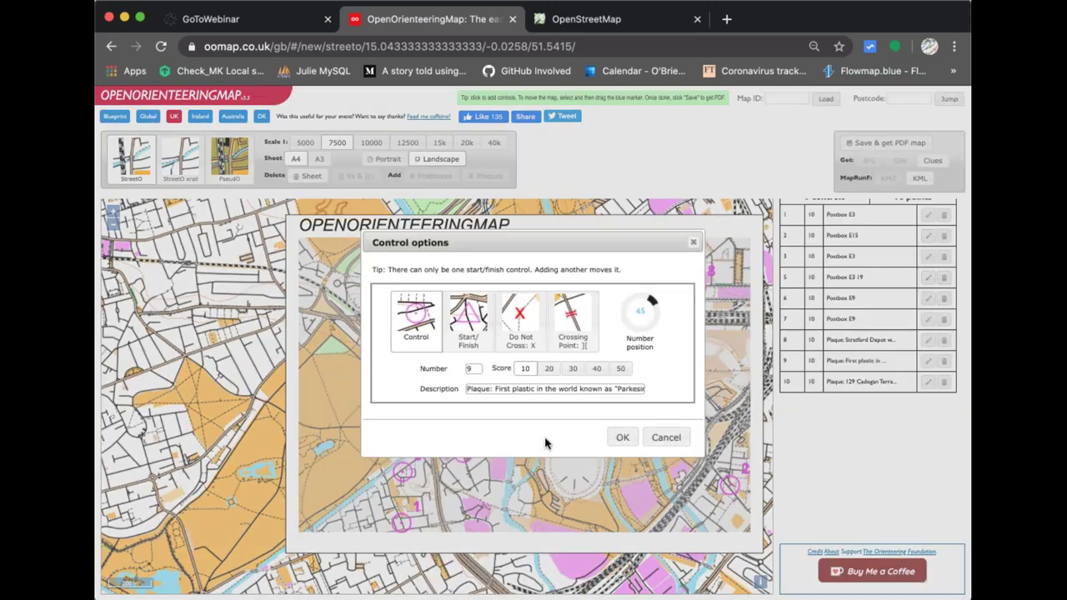
triple_click(617, 389)
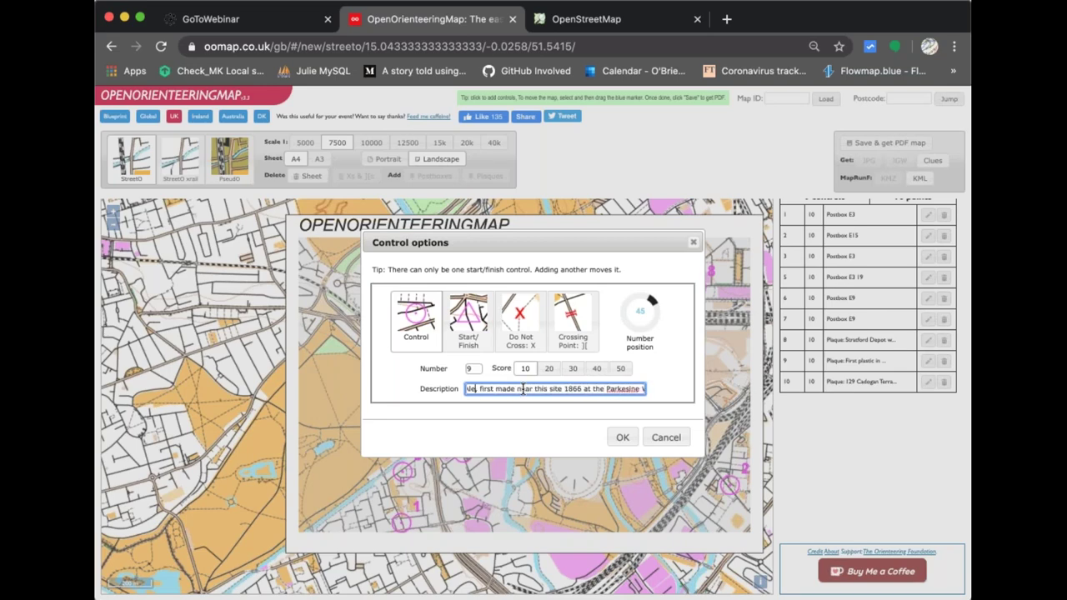
type("[ ? ]")
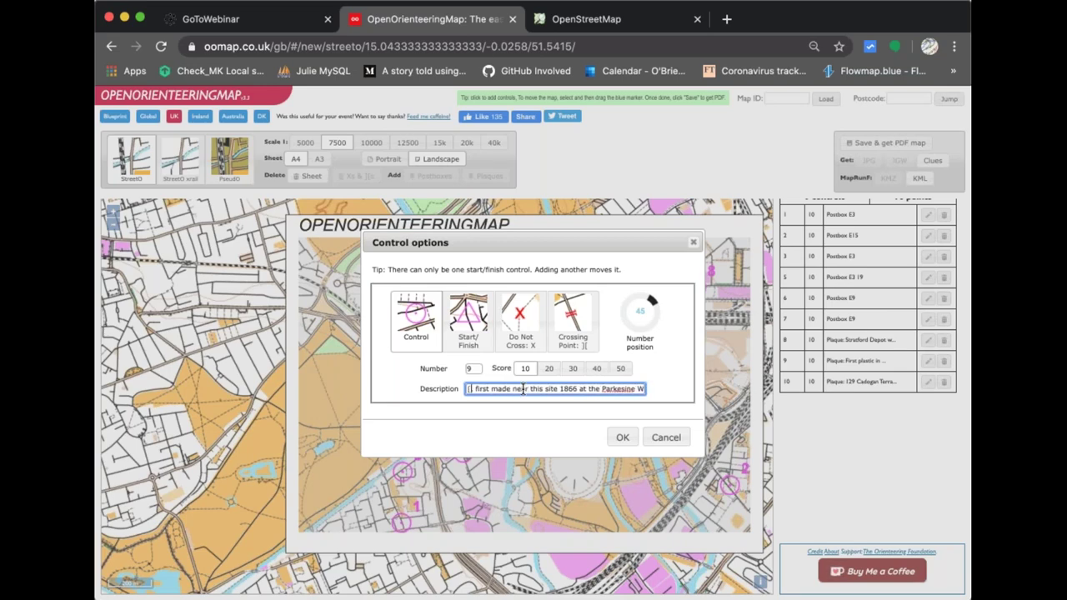
key("BackSpace")
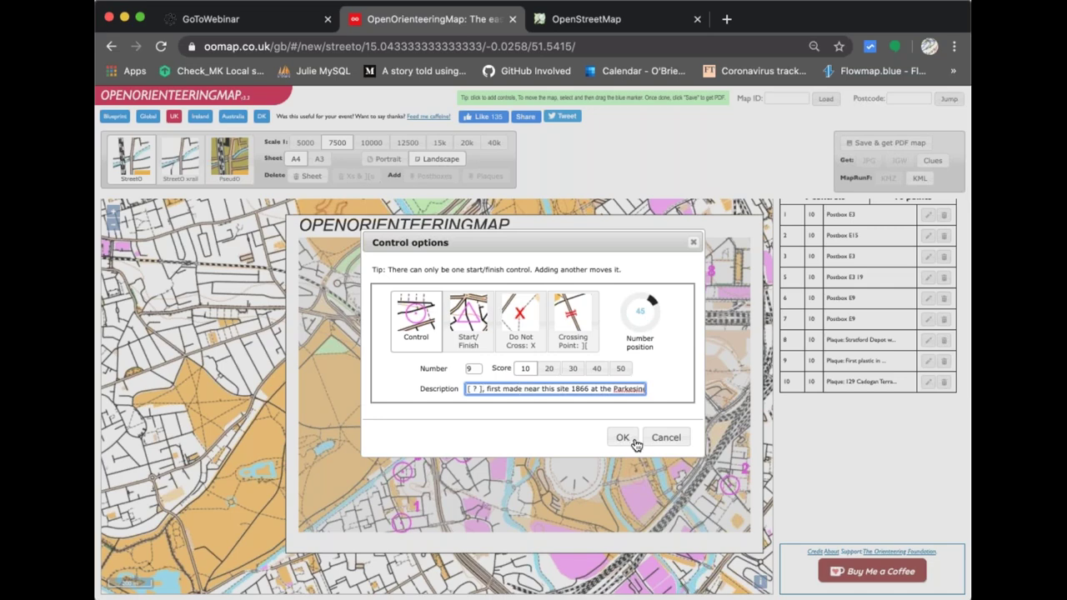
left_click(624, 440)
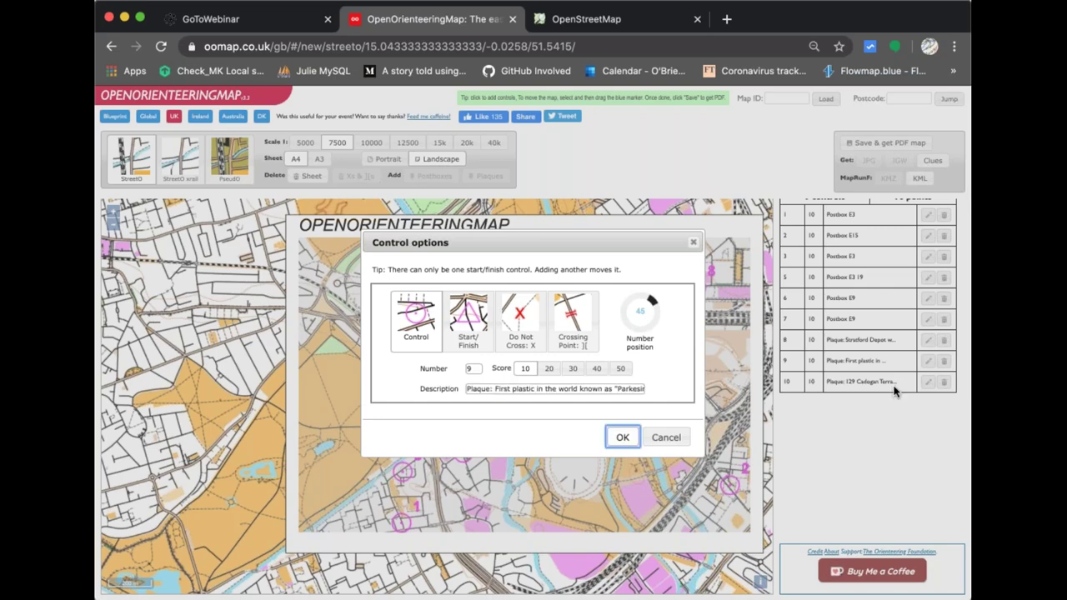
In control 8's Stratford Depot description, replace the starting year with "[ ? ]" and remove the text after the closing year.
left_click(927, 340)
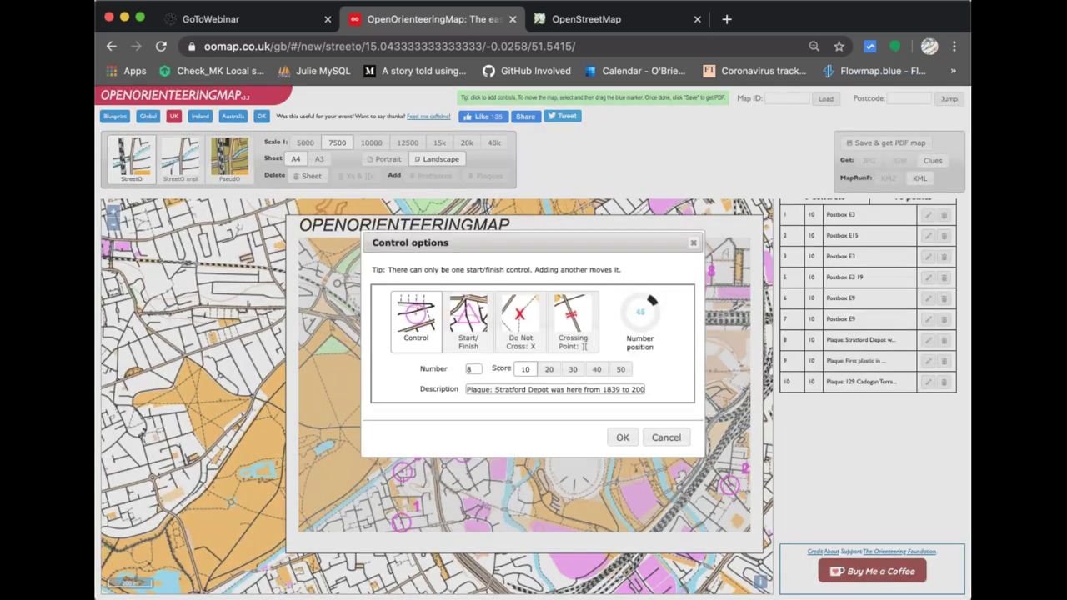
double_click(617, 390)
key("BackSpace")
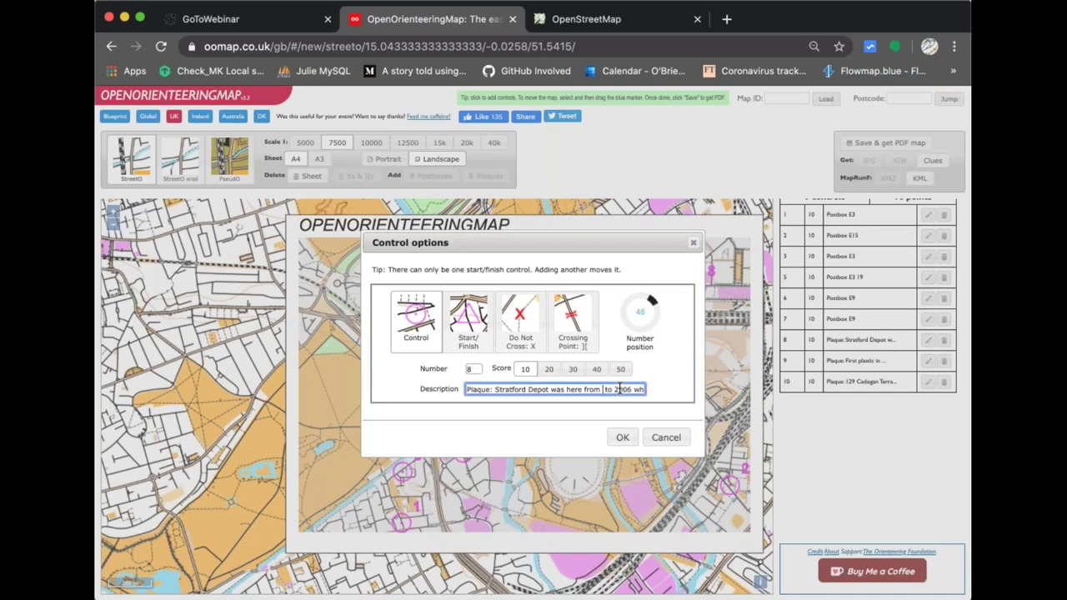
left_click(639, 389)
key("super+shift+Right")
key("BackSpace")
key("alt+Left")
key("alt+Left")
type("[ ? ]")
left_click(621, 439)
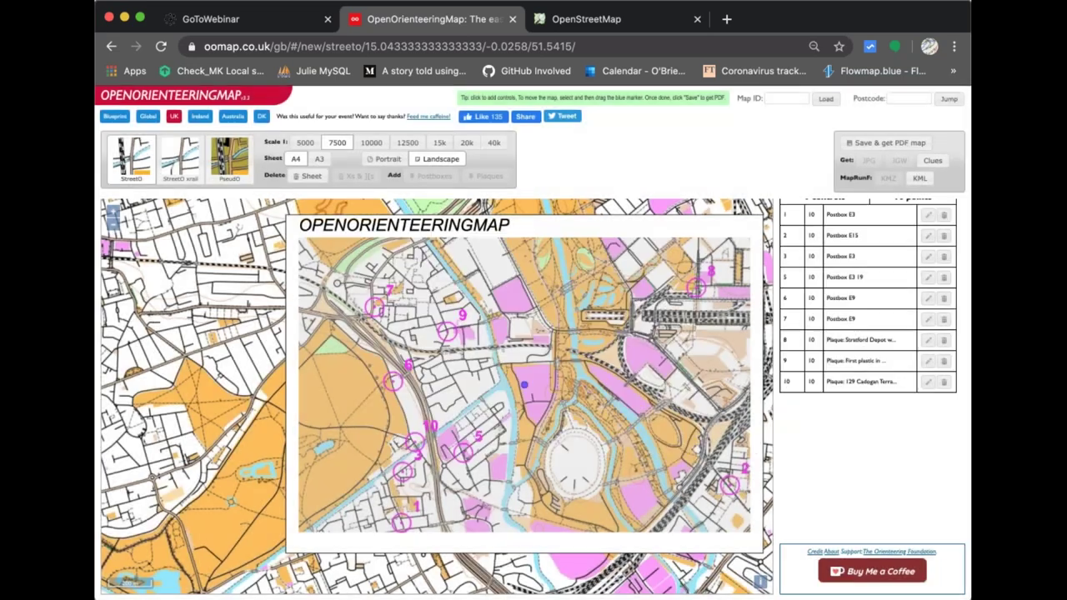
Remove the commemorated person's name and all text after "Clapton" from control 10's plaque description.
left_click(928, 381)
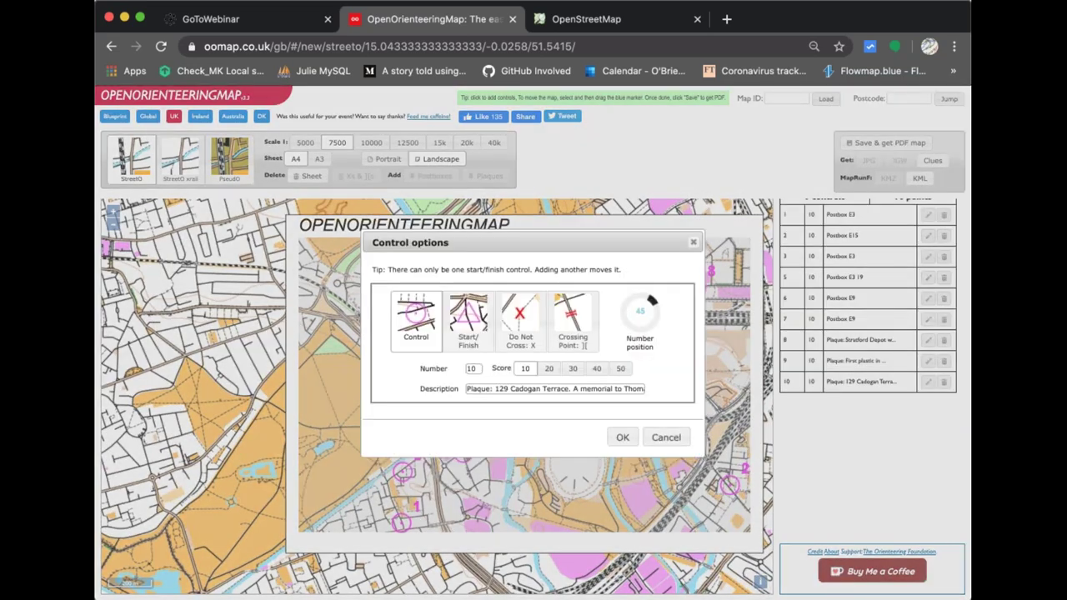
left_click(504, 388)
left_click_drag(579, 389, 620, 390)
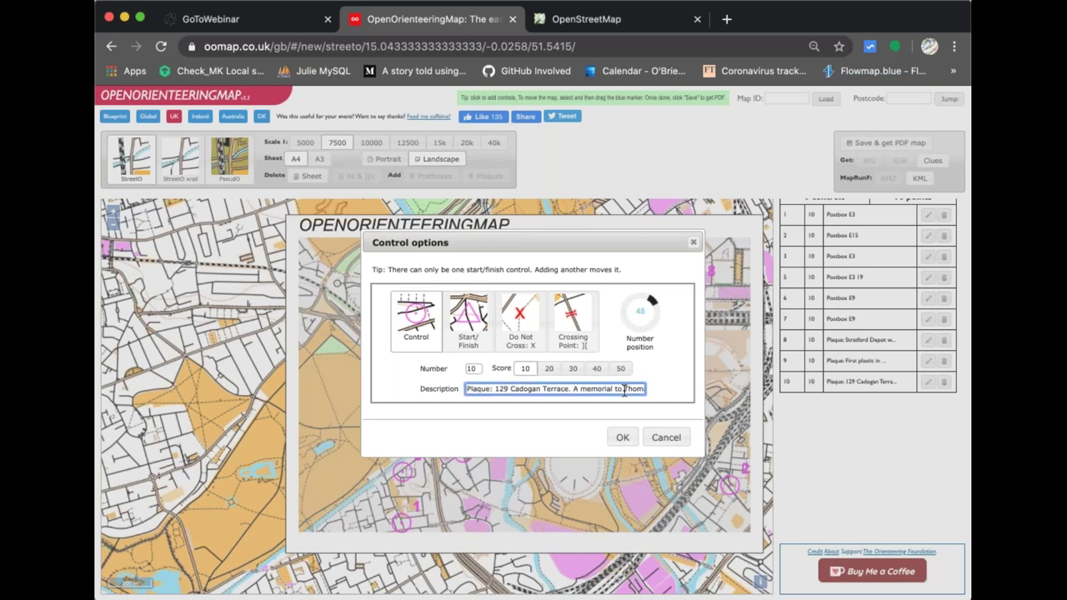
double_click(624, 389)
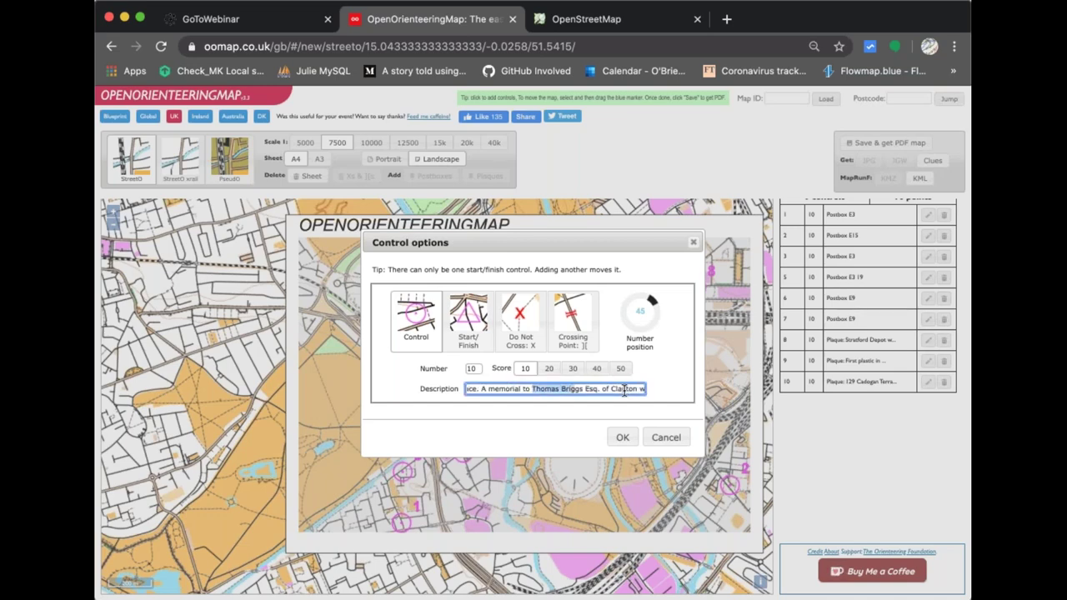
key("BackSpace")
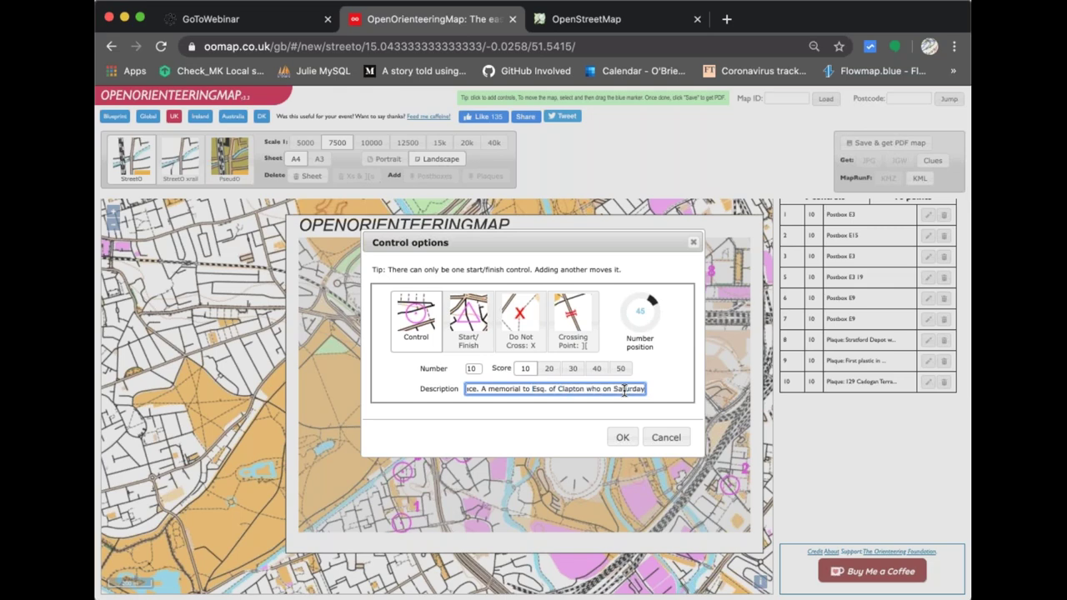
key("shift+super+Left")
key("Right")
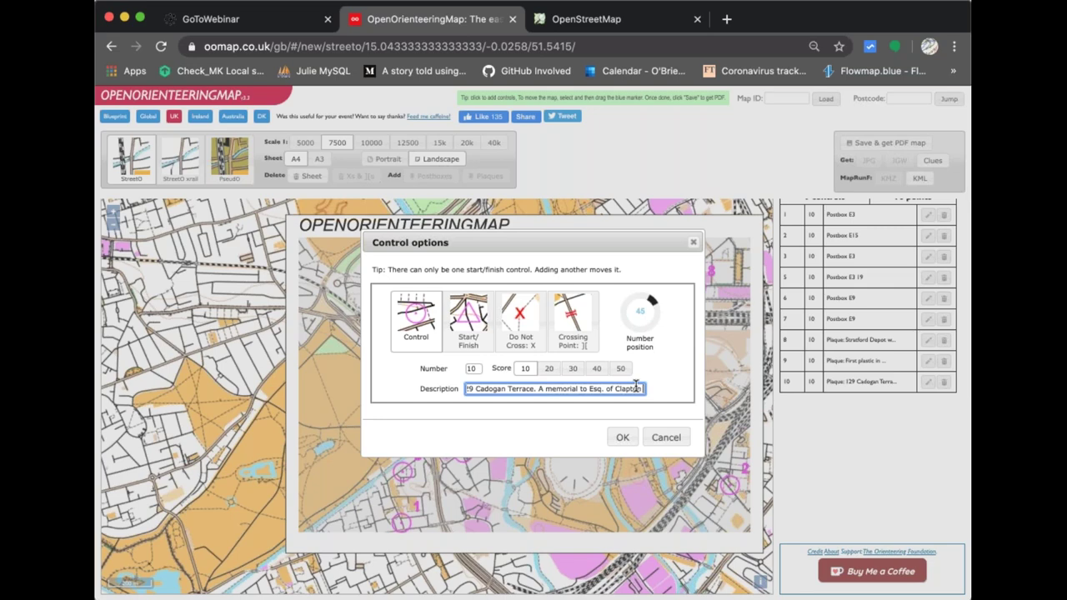
Insert "[ ? ]" after "A memorial to" in control 10's description and set its score to 30.
left_click(584, 392)
type("[ - ]")
left_click(598, 388)
key("BackSpace")
type("?")
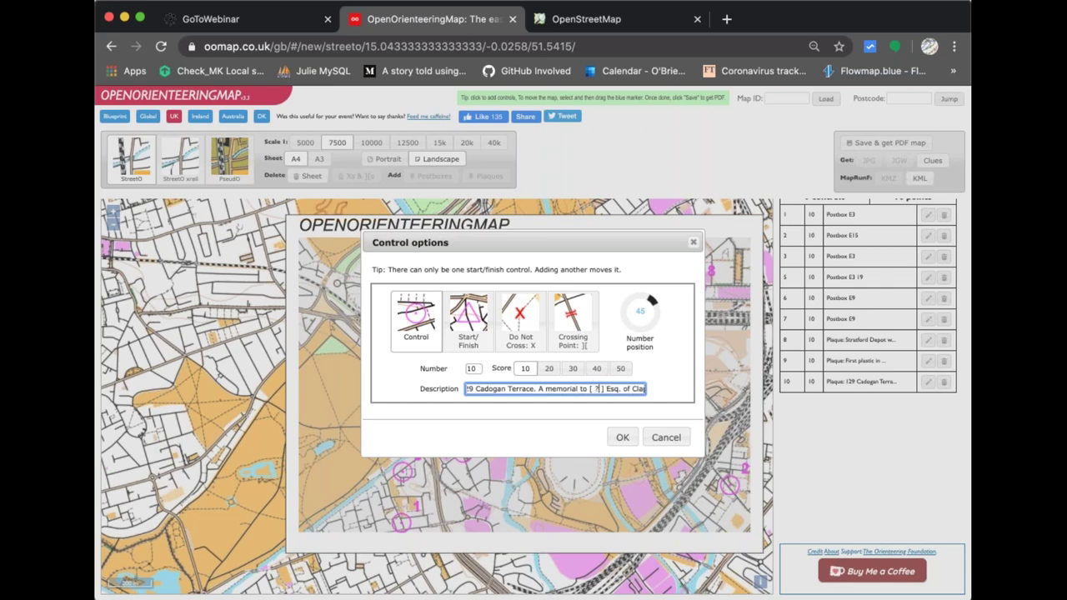
left_click(570, 370)
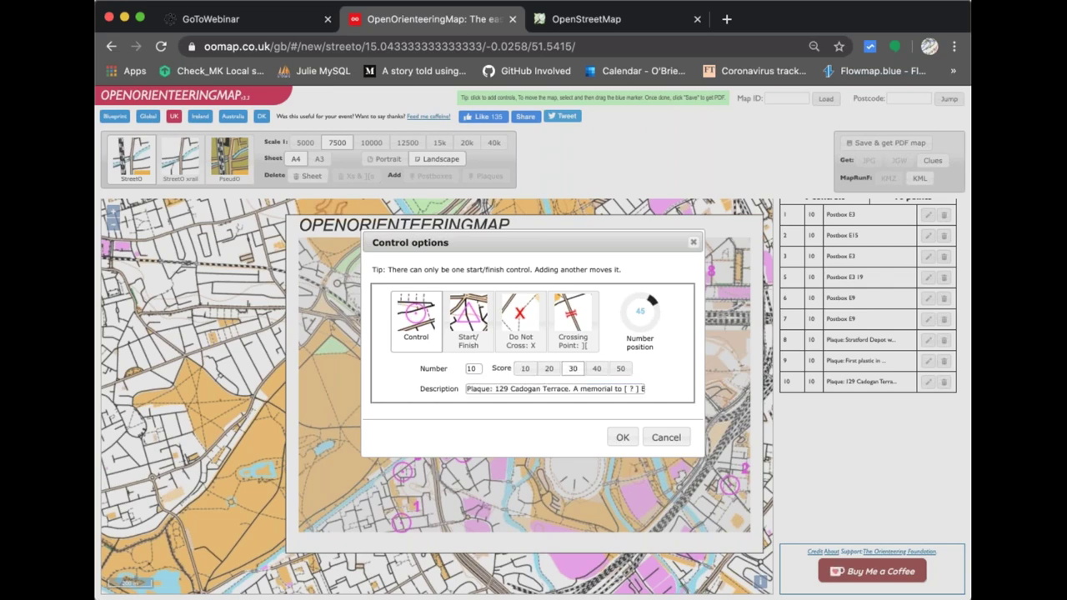
left_click(621, 438)
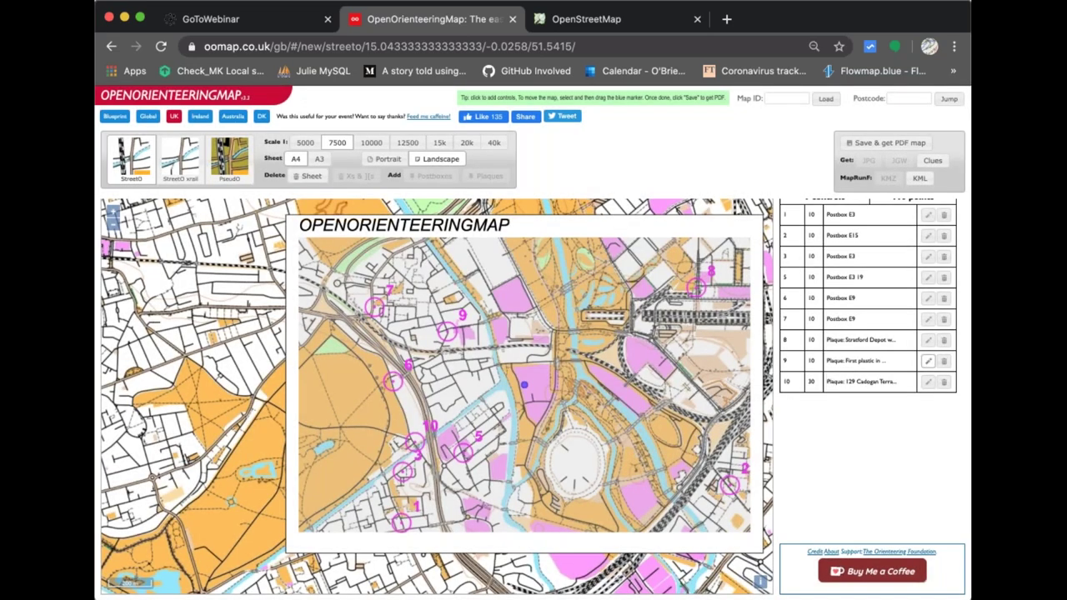
left_click(928, 360)
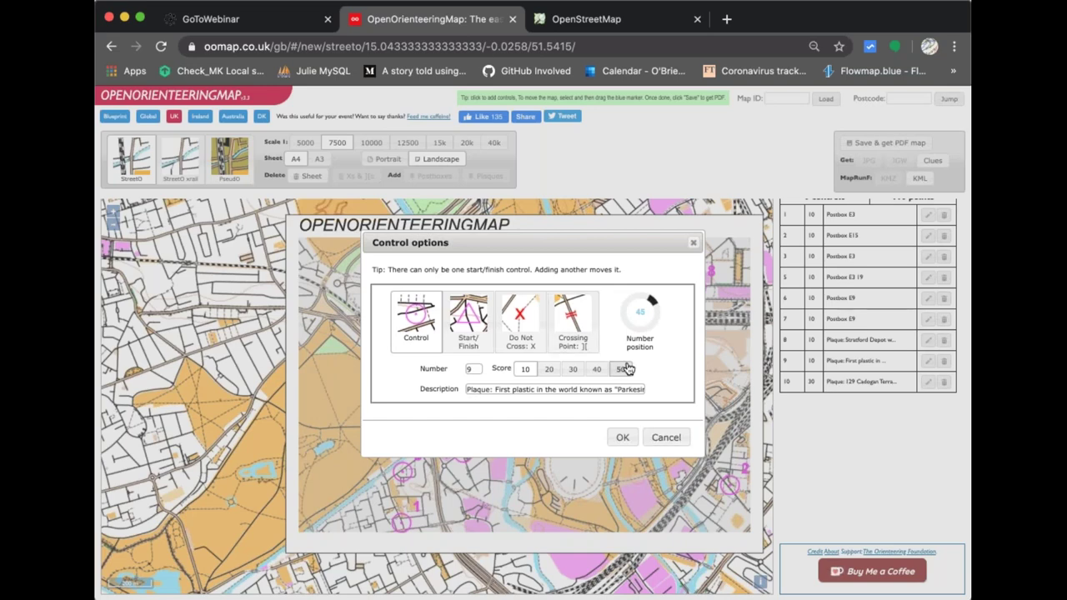
left_click(624, 438)
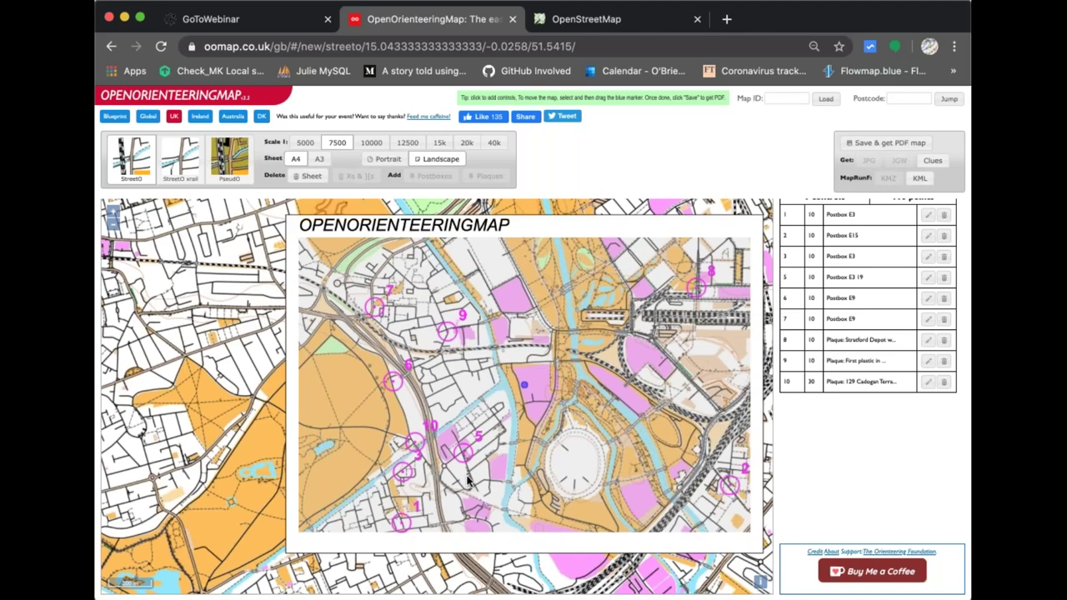
Try a crossing point with a 74° angle on the main road just east of control 6, and delete it.
left_click(409, 378)
left_click(570, 321)
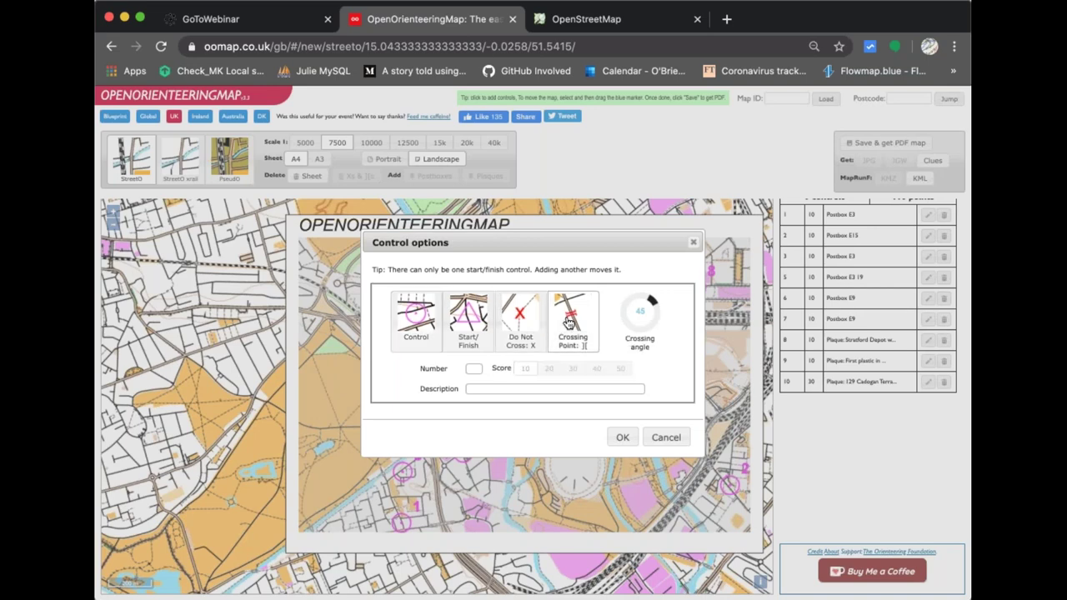
left_click_drag(661, 311, 660, 309)
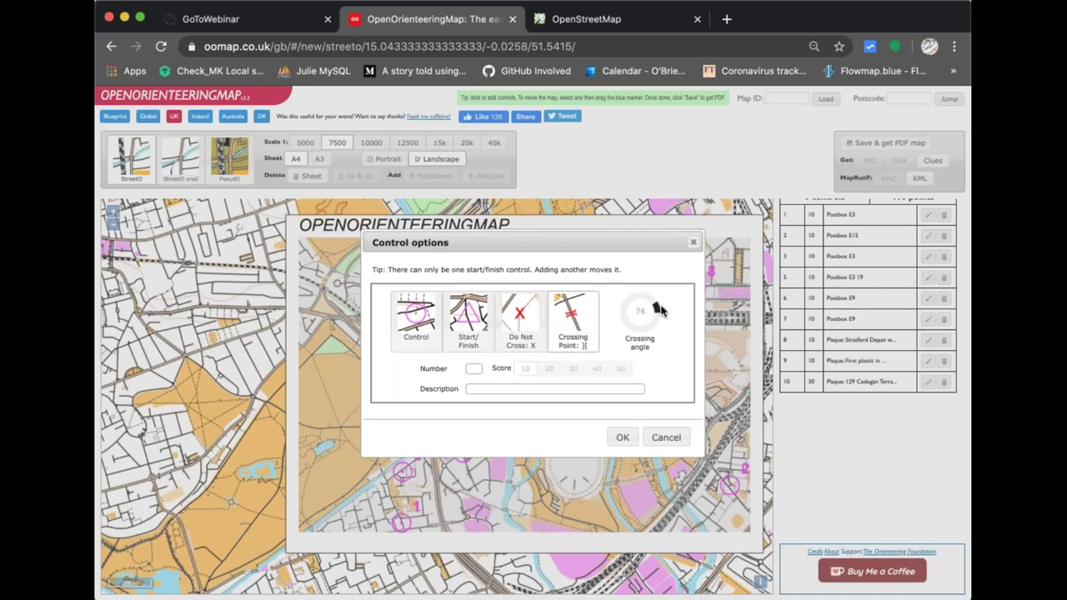
left_click(625, 438)
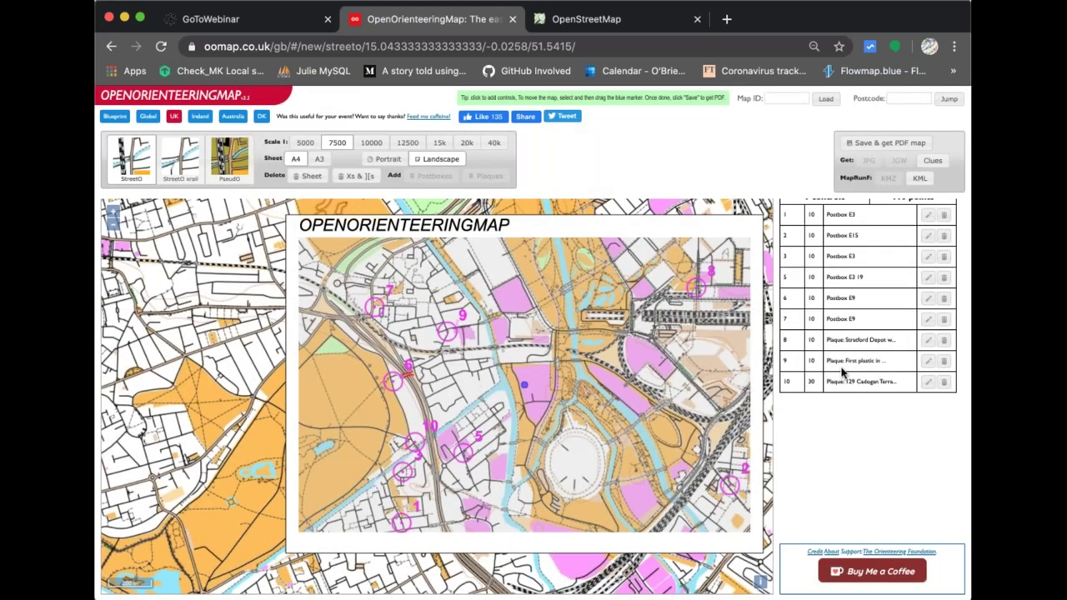
left_click(360, 178)
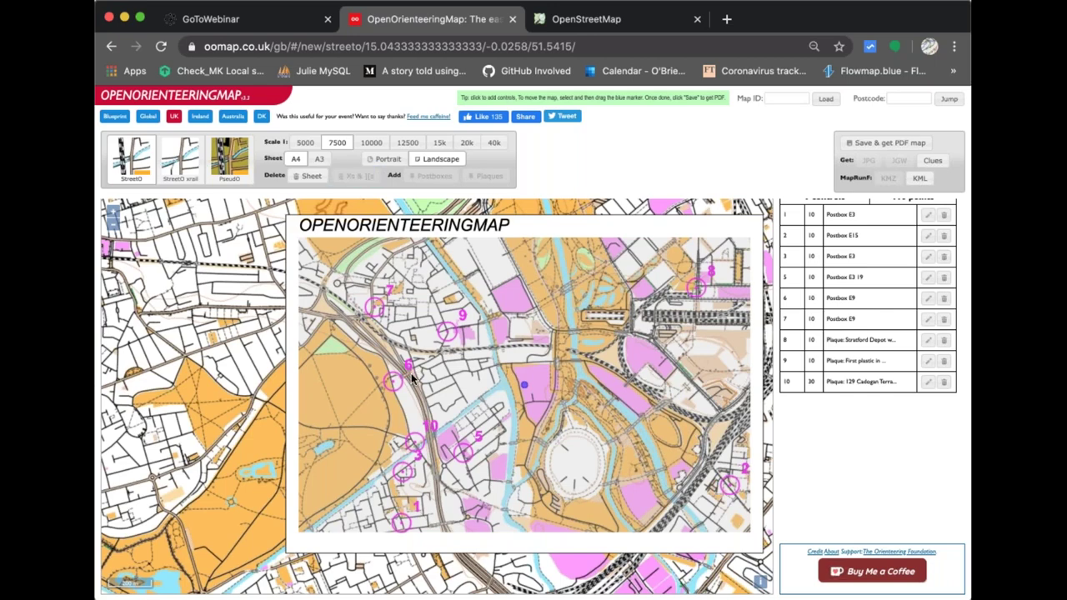
Add a crossing point with a 60° crossing angle on the main road just east of control 6.
left_click(412, 377)
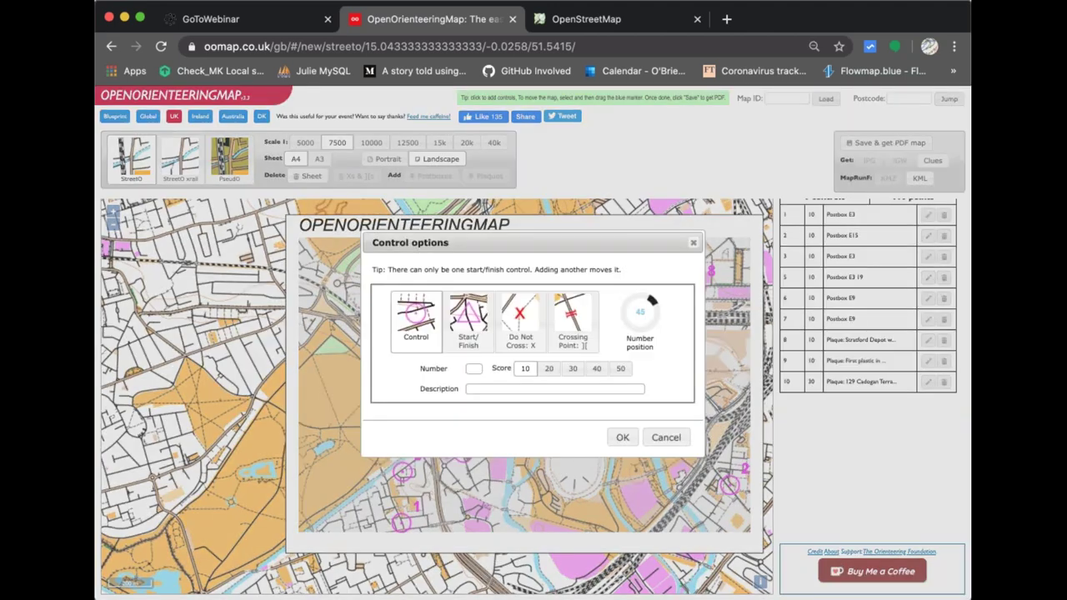
left_click(572, 321)
left_click_drag(652, 305, 656, 306)
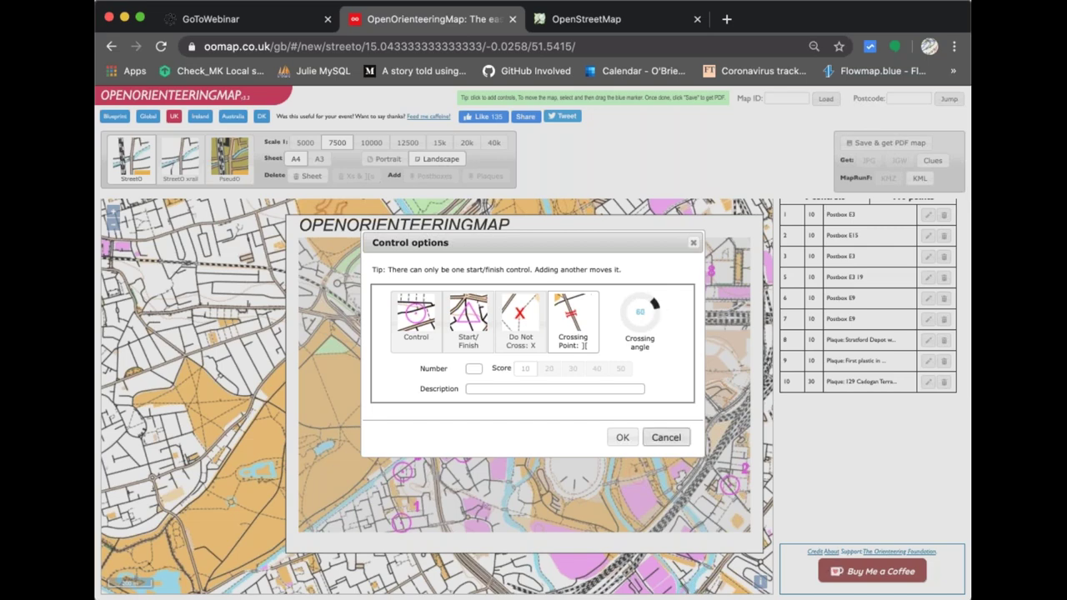
key("Tab")
key("Return")
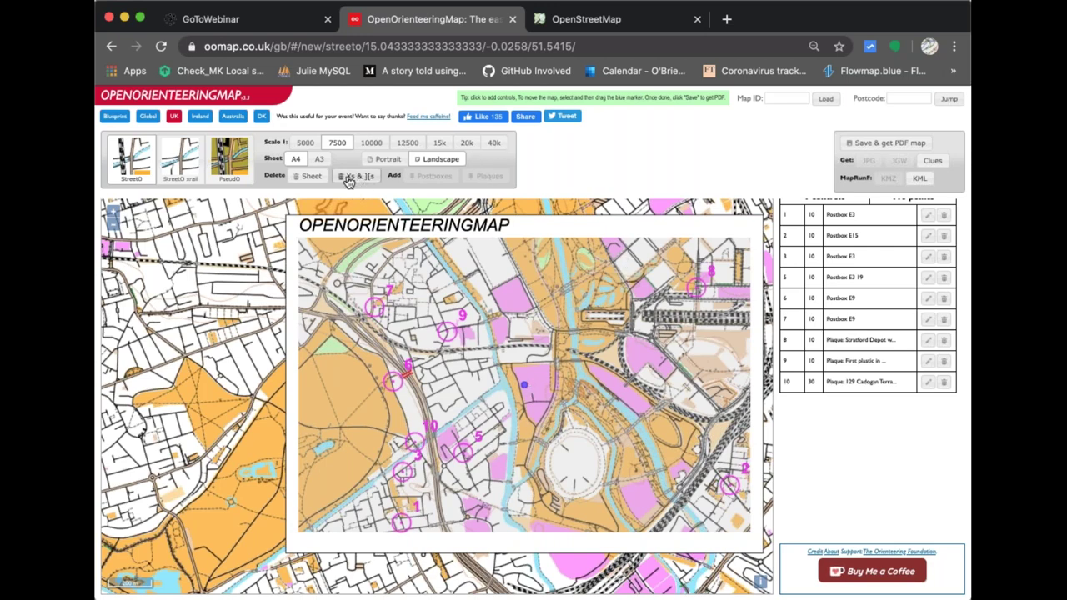
Add two Do Not Cross markers northwest of the stadium: one just beside it and one on the road farther north.
left_click(541, 425)
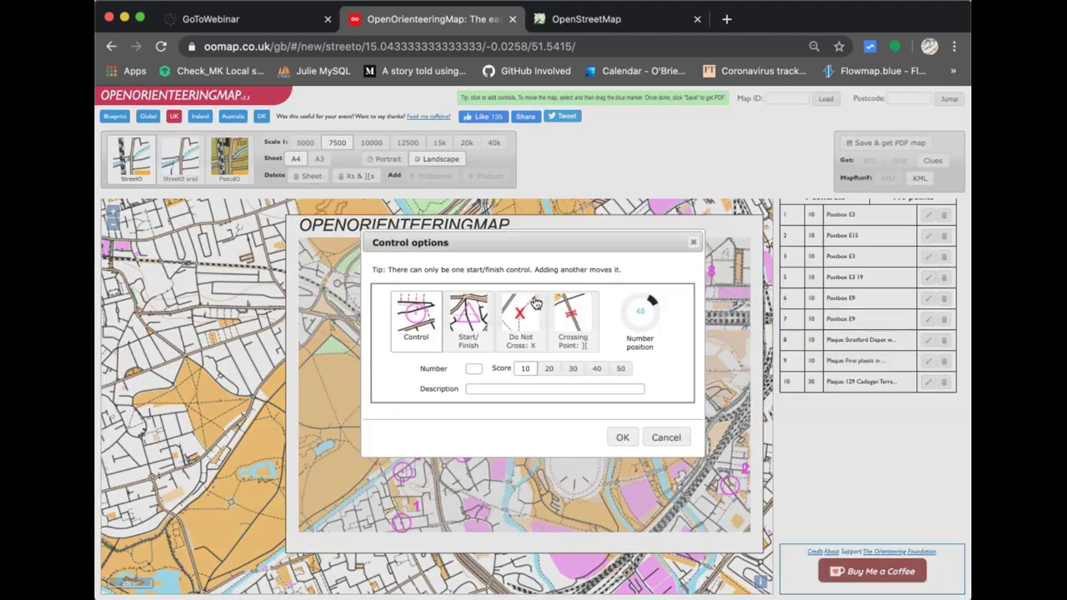
left_click(626, 435)
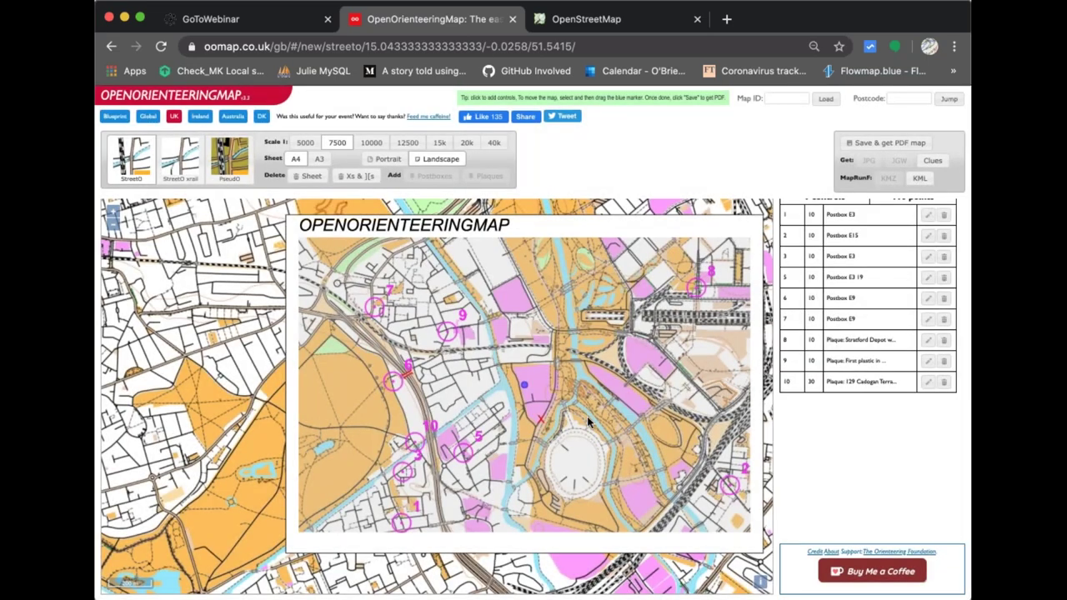
left_click(556, 380)
left_click(521, 321)
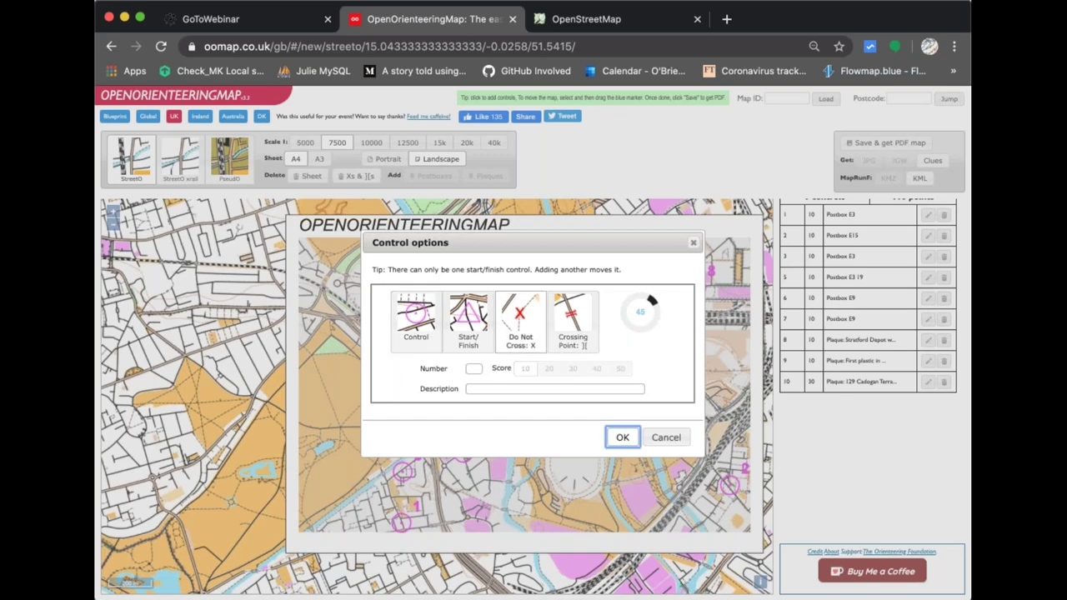
left_click(623, 436)
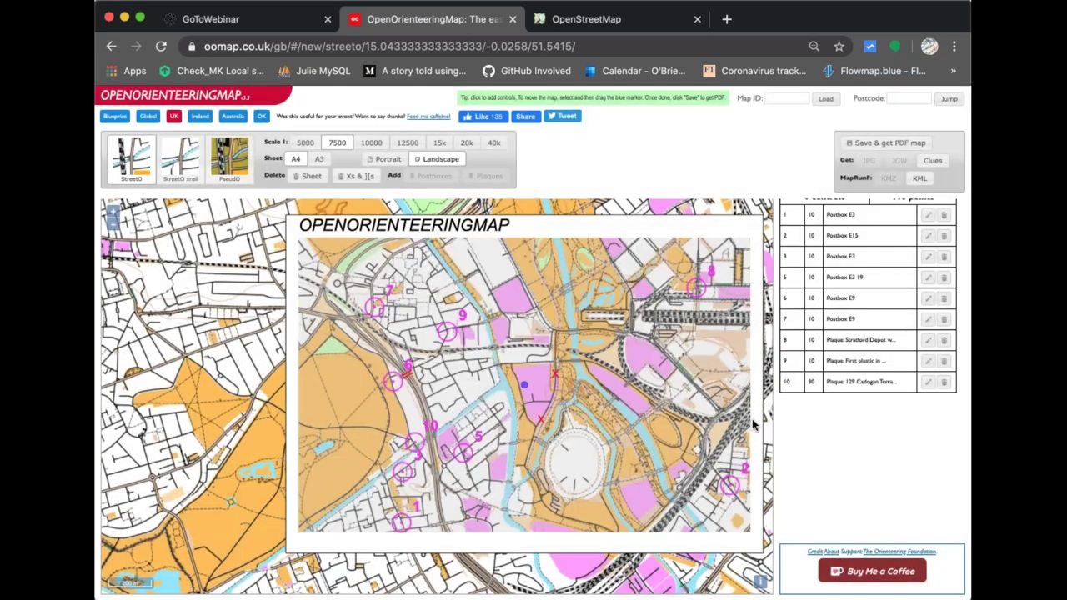
left_click(610, 440)
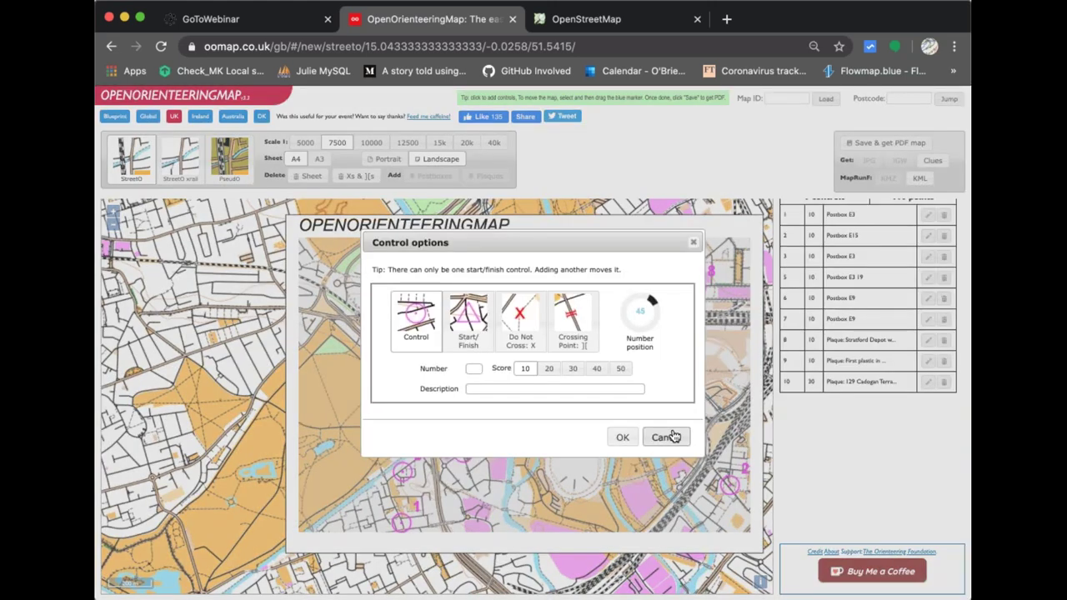
left_click(664, 437)
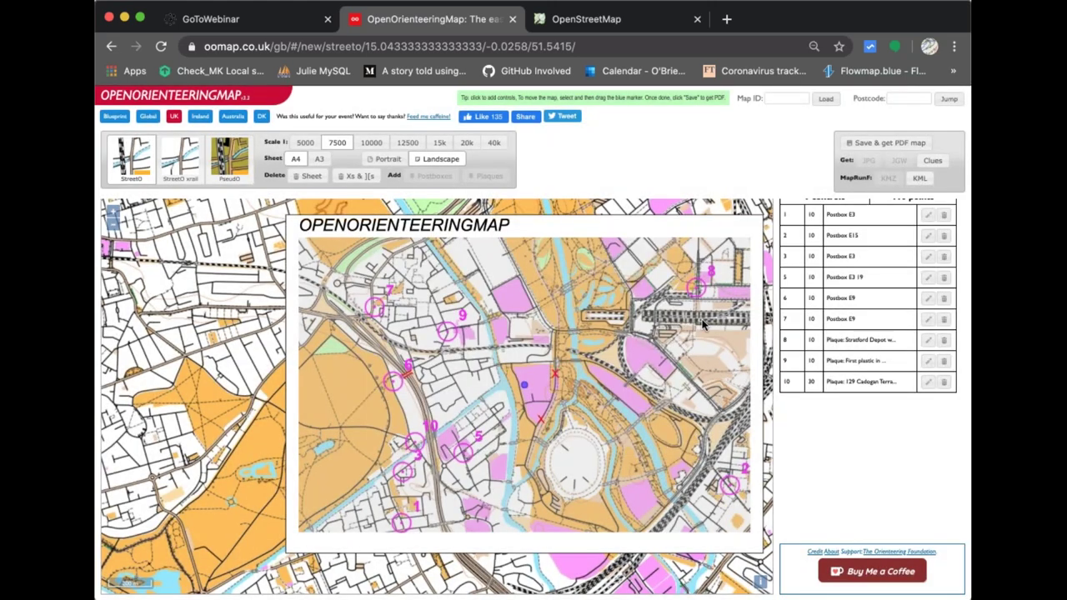
Add control 51 on the river bridge northeast of the stadium, with score 50 and description "What is the name of this bridge?".
left_click(636, 428)
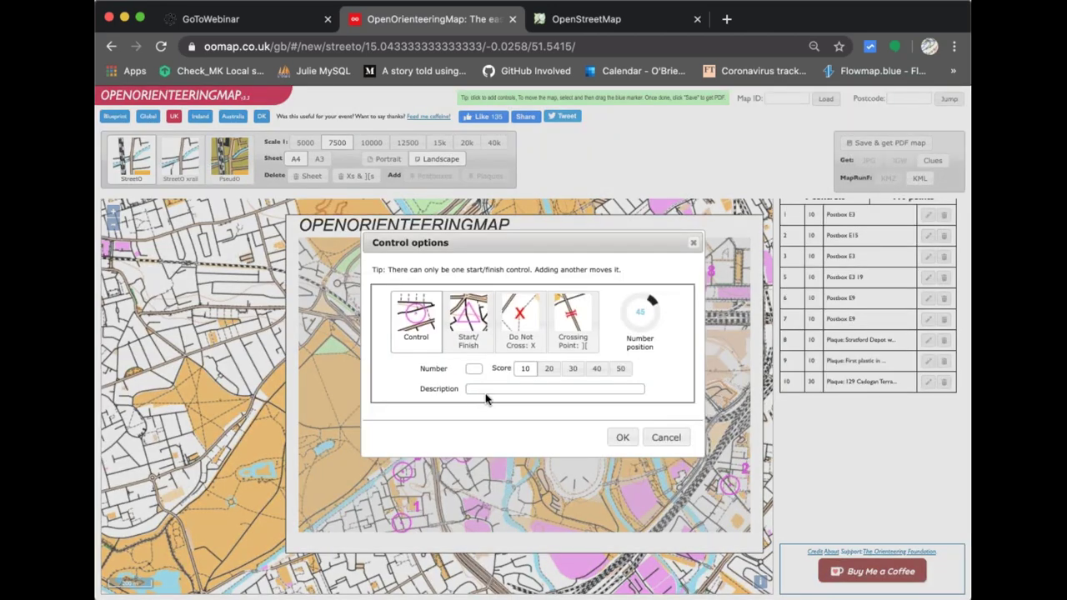
left_click(473, 371)
left_click(472, 371)
left_click(620, 369)
type("51")
left_click(562, 385)
type("What ois the ")
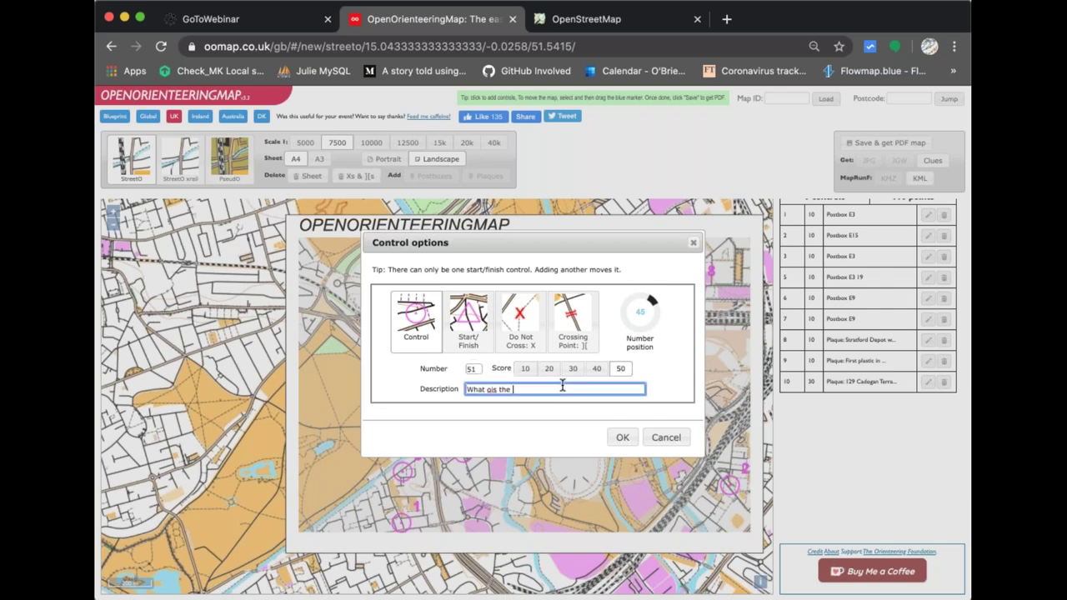
type("s the name of this bridge?")
left_click(623, 438)
Set the map title to "Hackney Wick and Olympic Park".
scroll(881, 345, "up", 3)
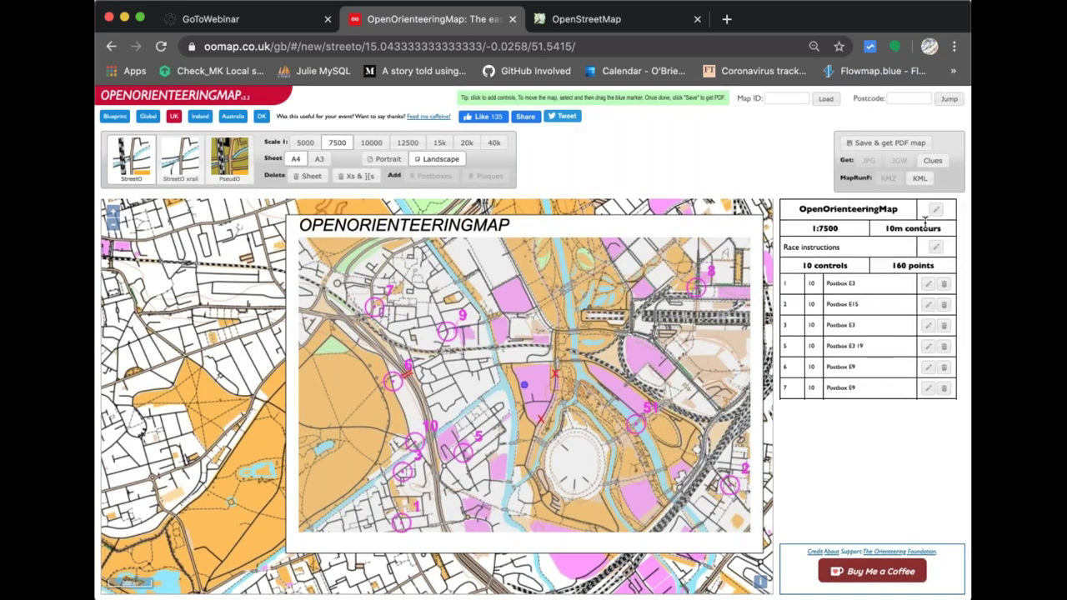
left_click(935, 209)
double_click(441, 306)
type("Hackney Wick and Olympic Park")
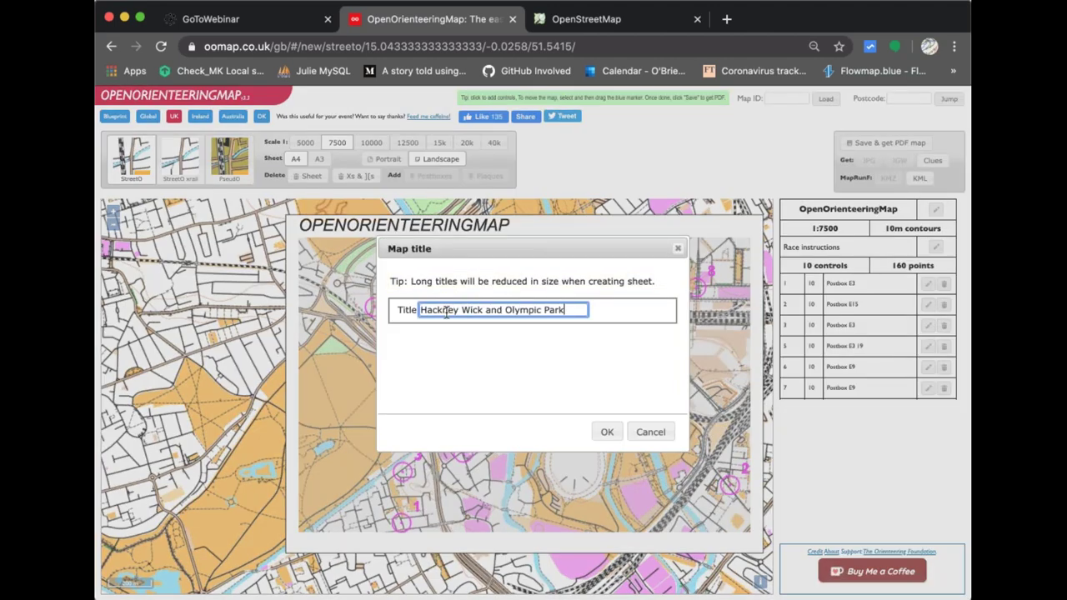
left_click(607, 432)
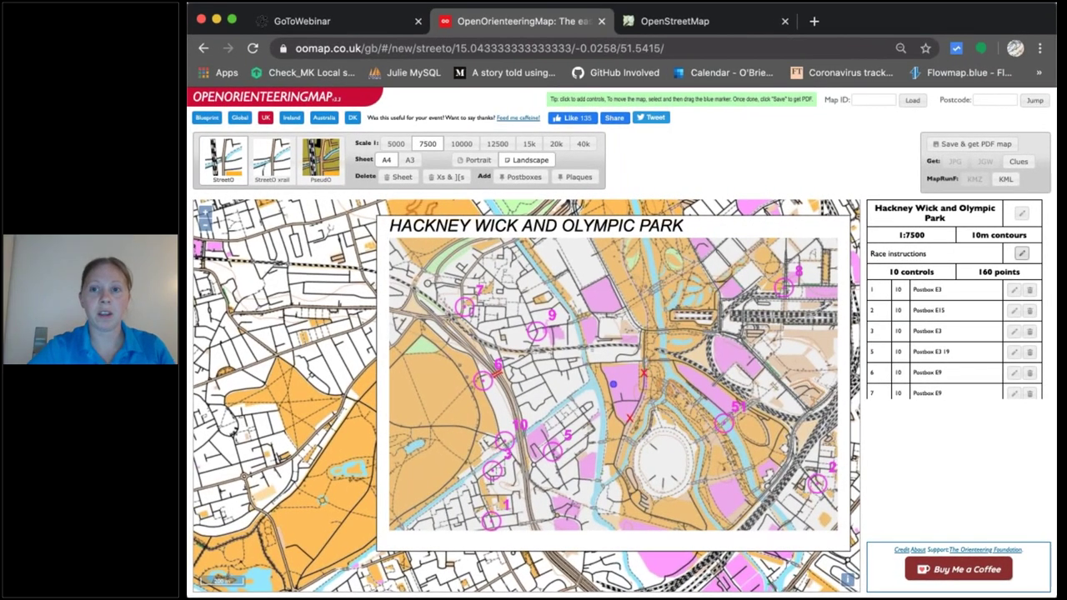
Review the race instructions and the full list of control descriptions without changing them.
left_click(1022, 253)
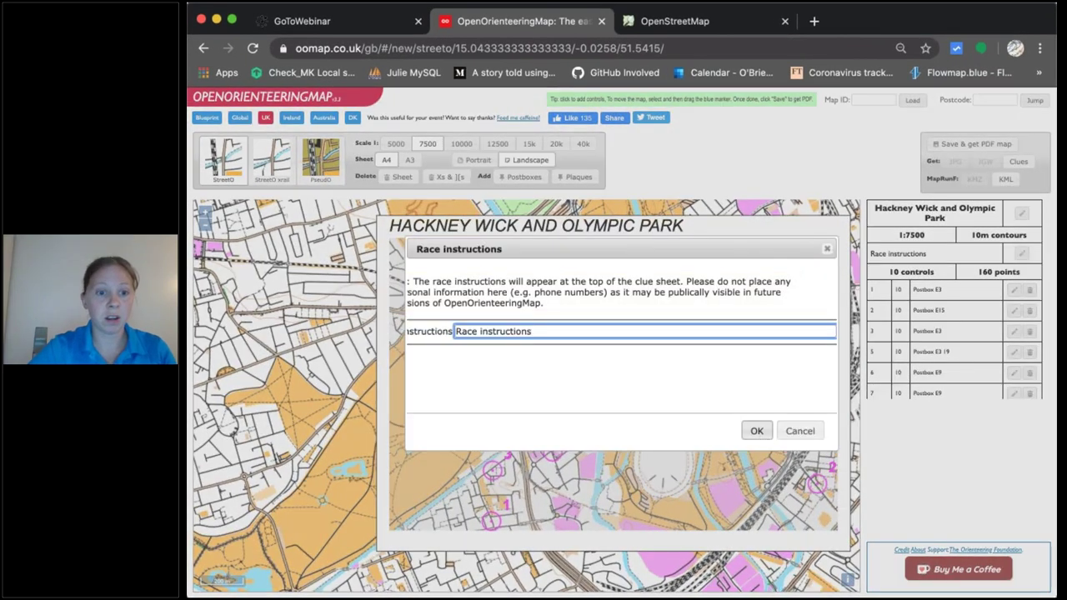
key("Tab")
key("Return")
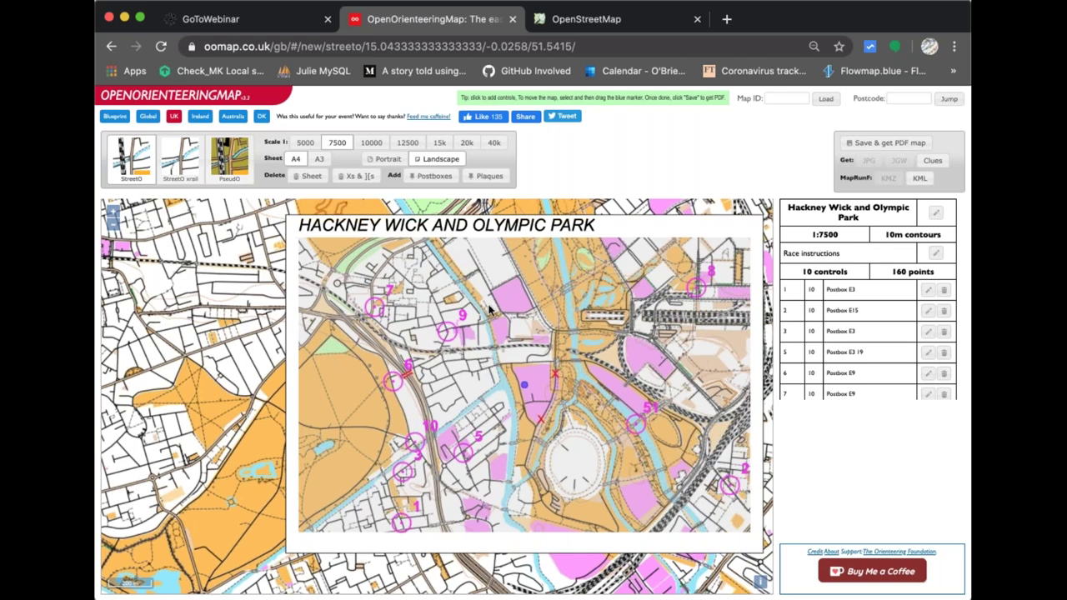
scroll(889, 326, "down", 4)
scroll(890, 326, "up", 4)
scroll(868, 300, "down", 3)
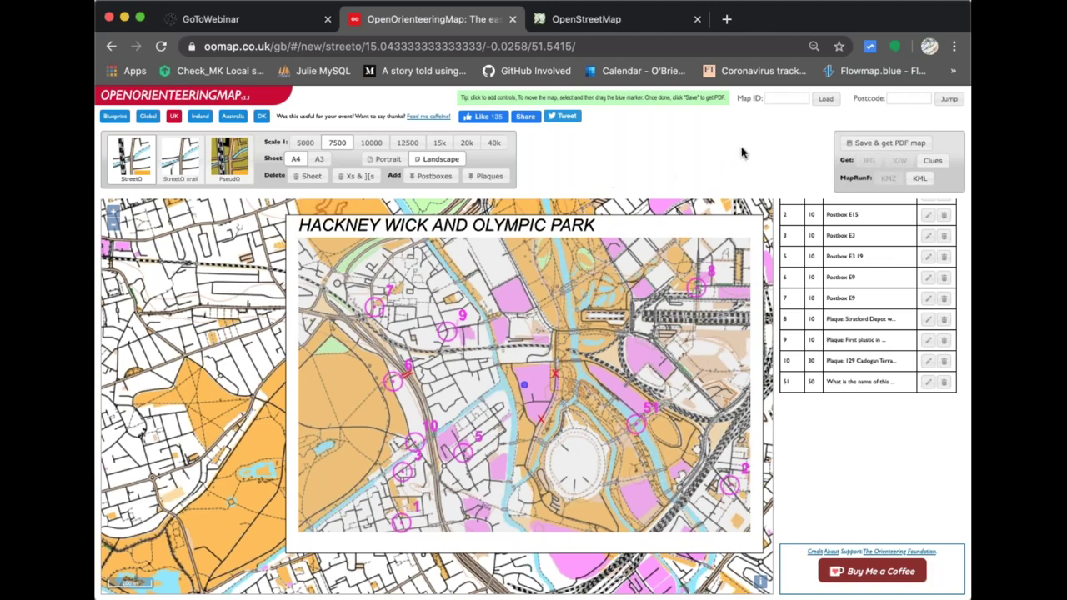
Save the map with the default race instructions and generate its PDF.
left_click(883, 143)
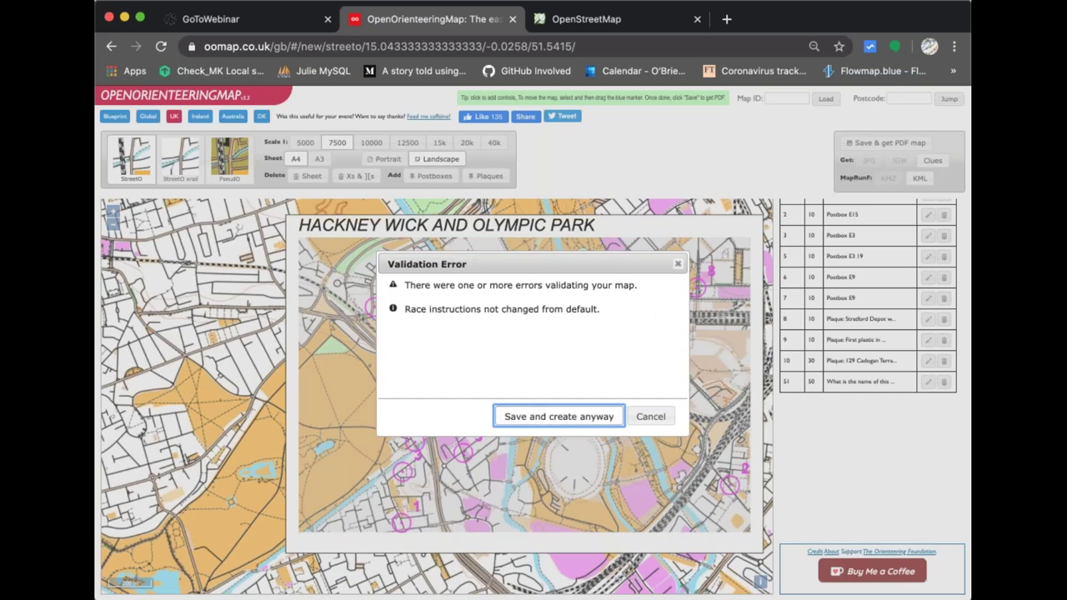
key("Return")
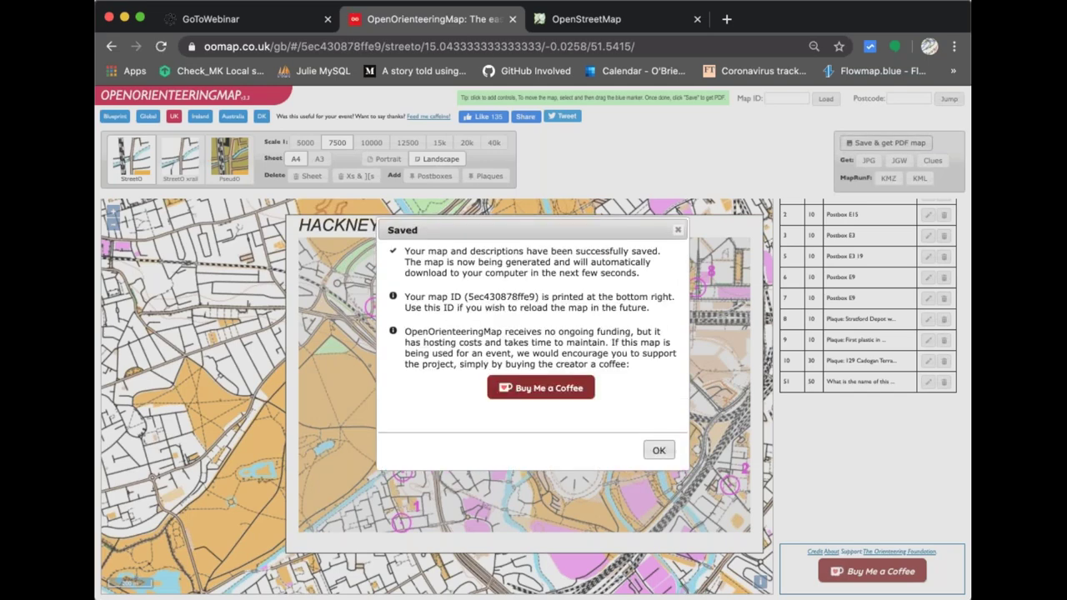
left_click_drag(467, 297, 540, 302)
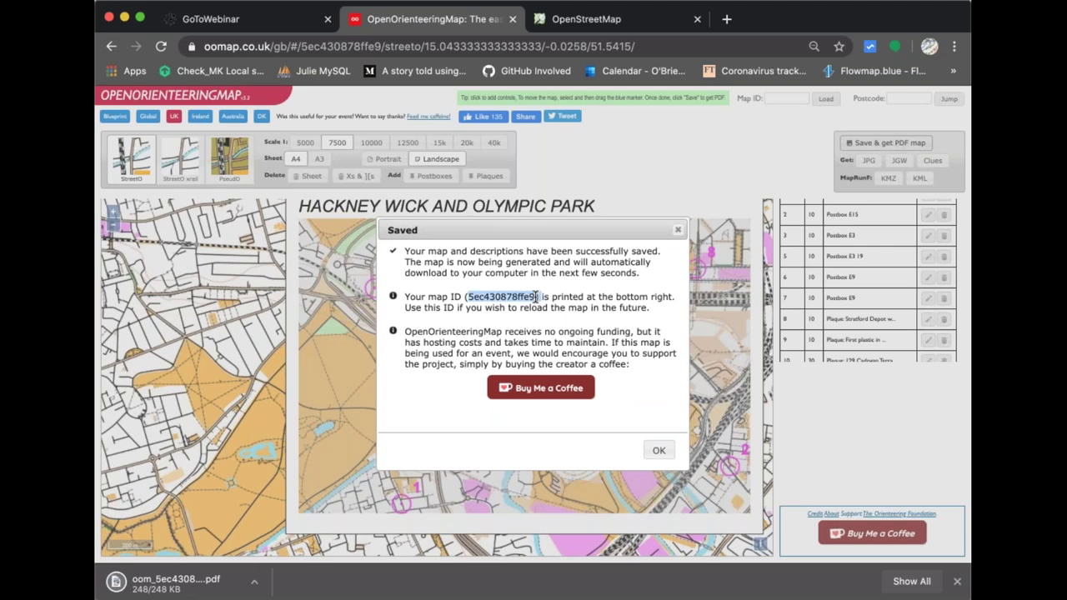
key("Return")
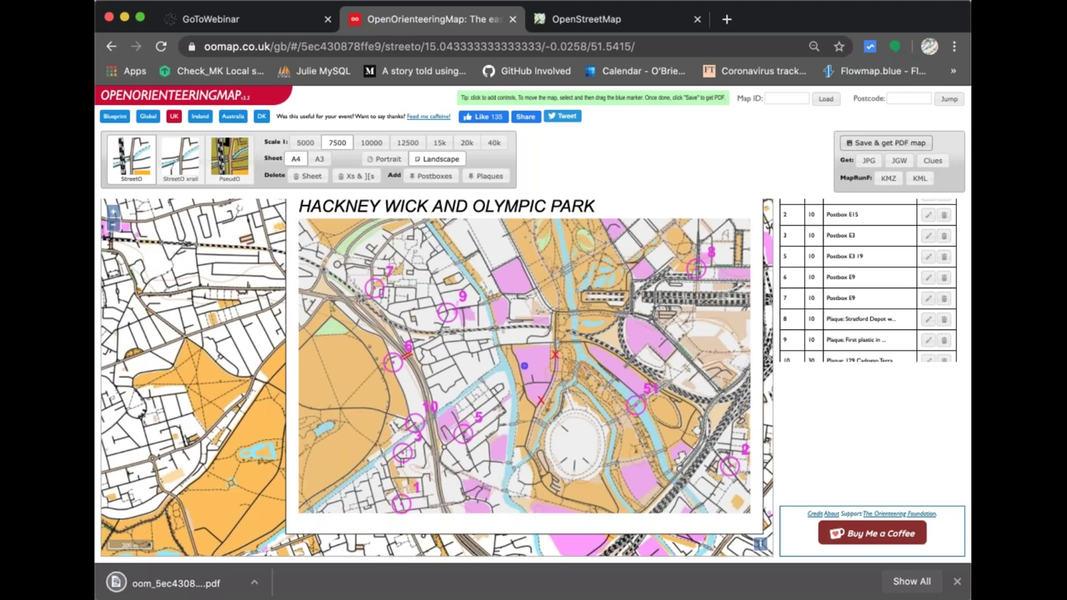
Open the downloaded PDF map and examine its title, scale, controls and crossing markers.
double_click(201, 587)
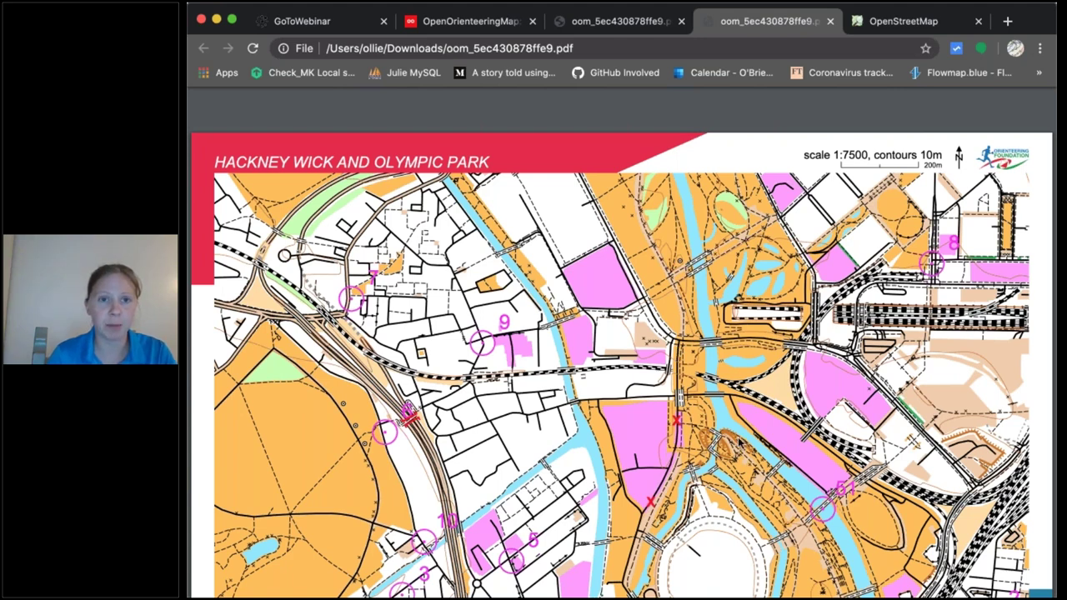
scroll(741, 446, "down", 2)
scroll(740, 444, "up", 1)
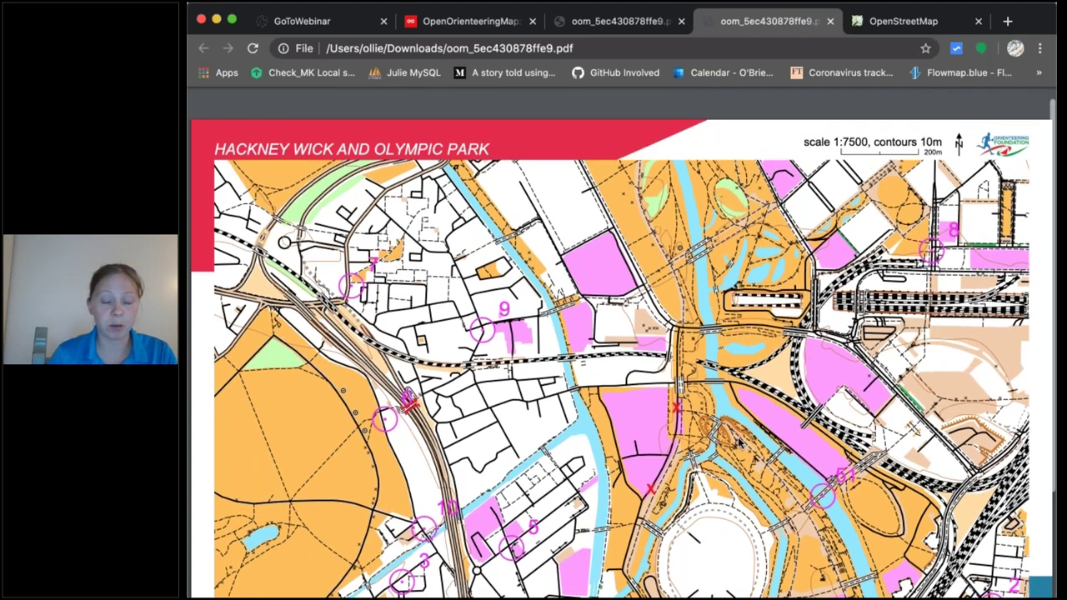
scroll(737, 441, "down", 4)
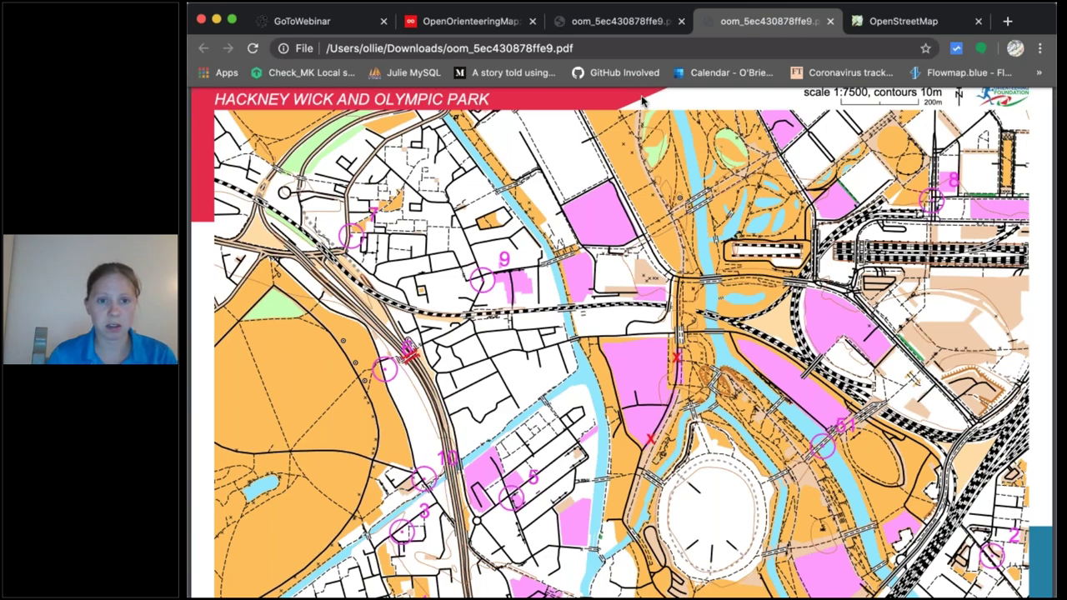
Place the start/finish on the canal's west bank, just northeast of control 5, and look at the PDF map again.
left_click(500, 22)
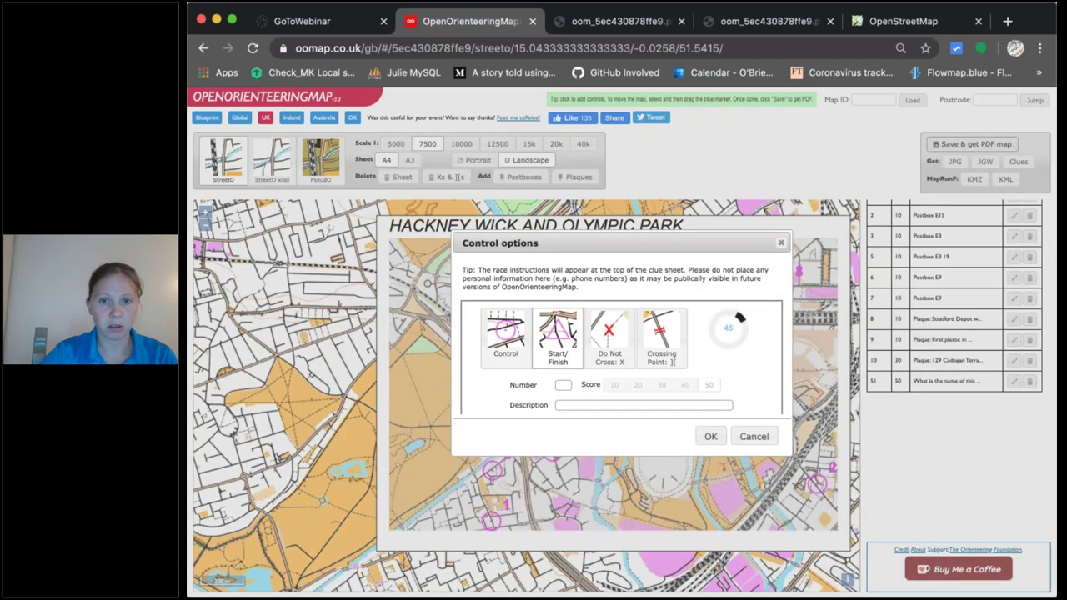
left_click(711, 437)
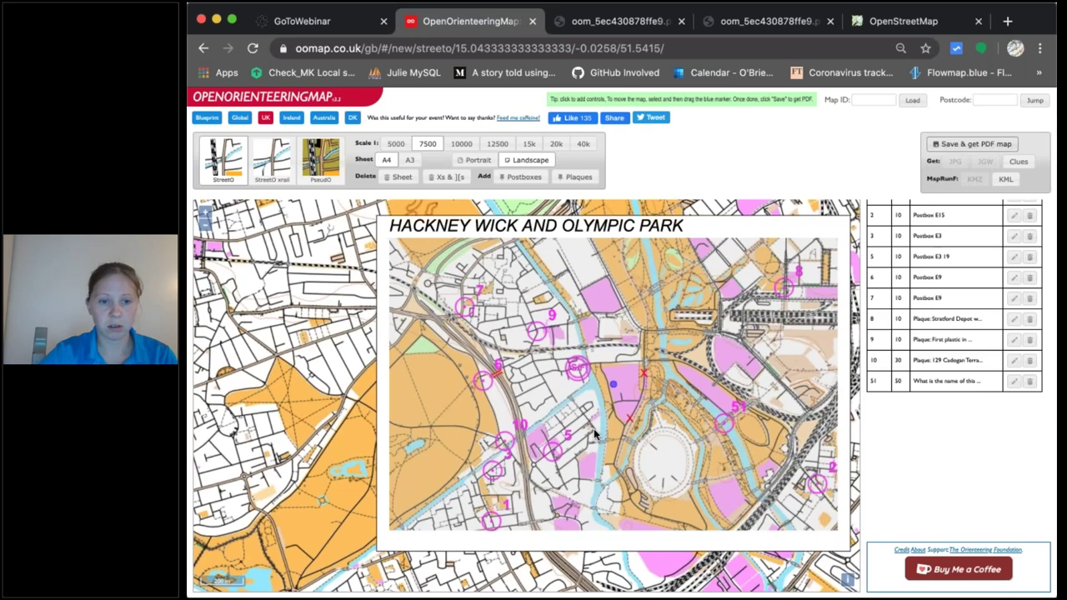
left_click(595, 435)
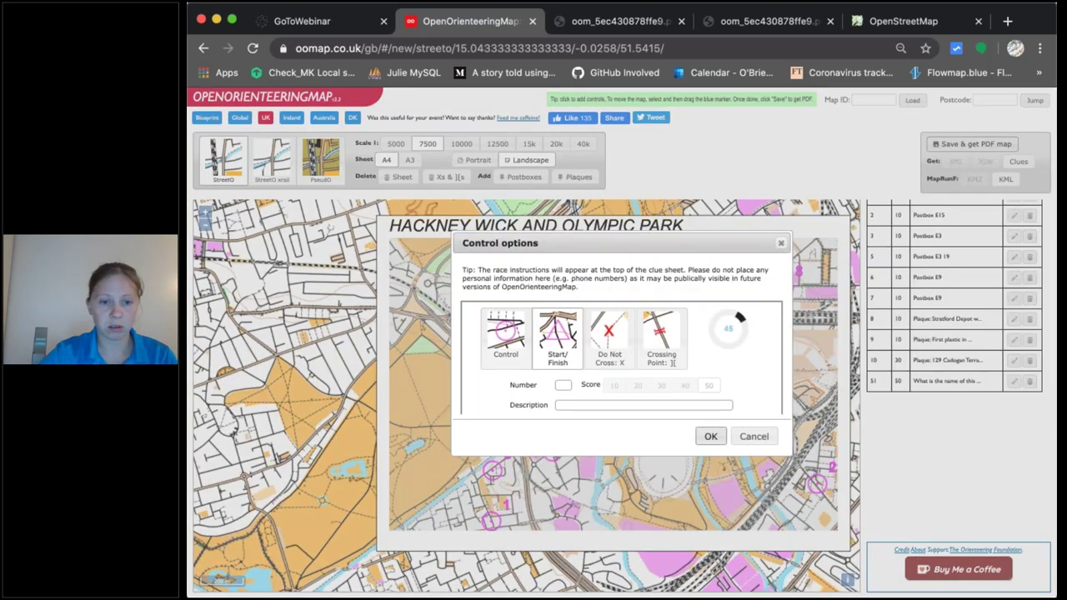
key("Escape")
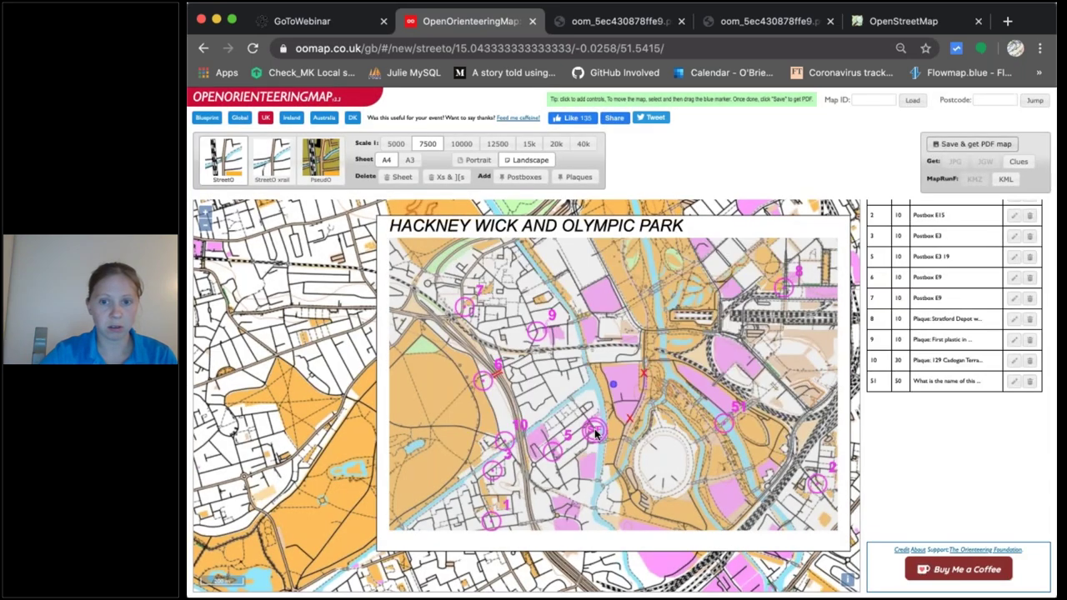
left_click(761, 27)
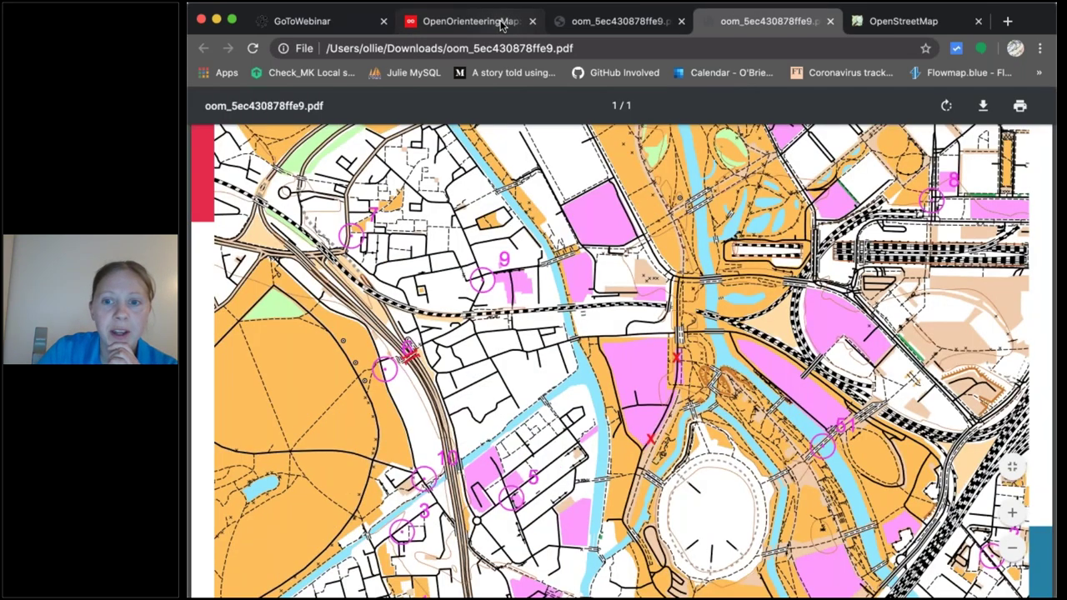
left_click(501, 26)
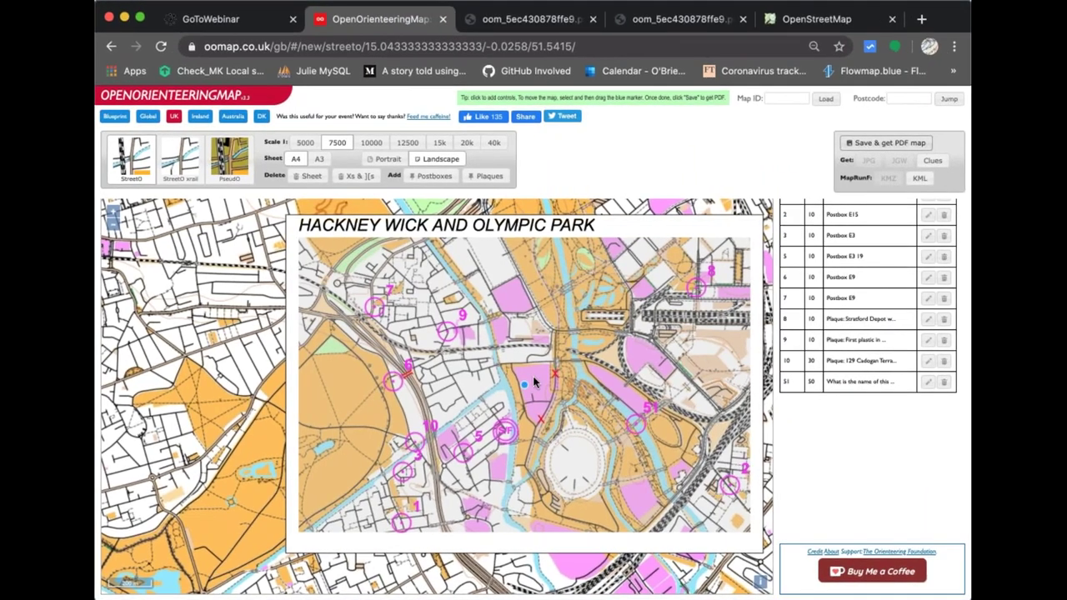
Reposition the map sheet, centring it on the southern part of the purple block northwest of the stadium, with all controls inside.
left_click(525, 393)
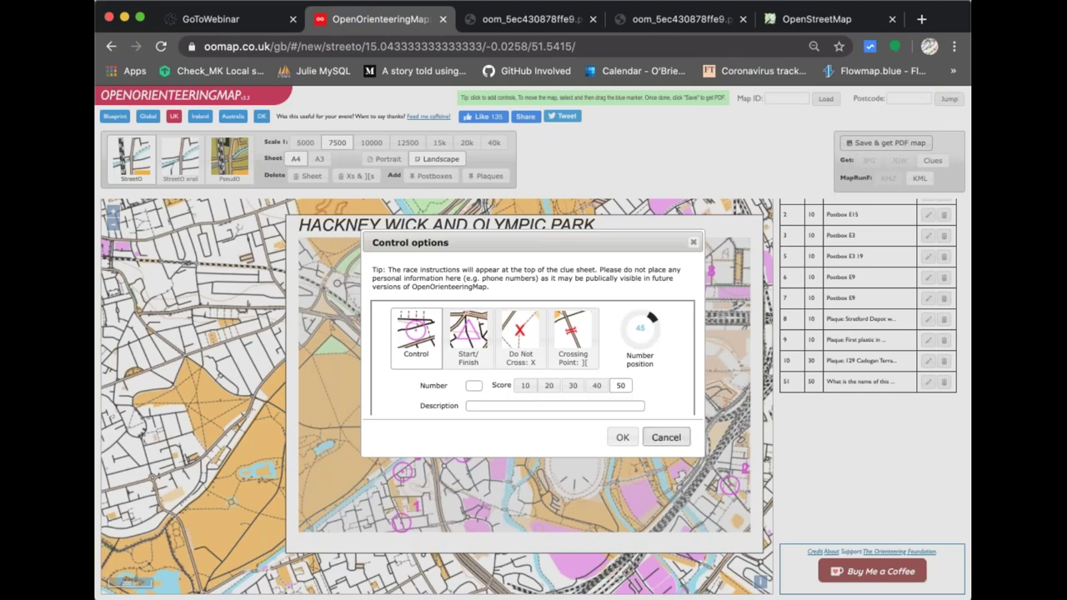
key("Escape")
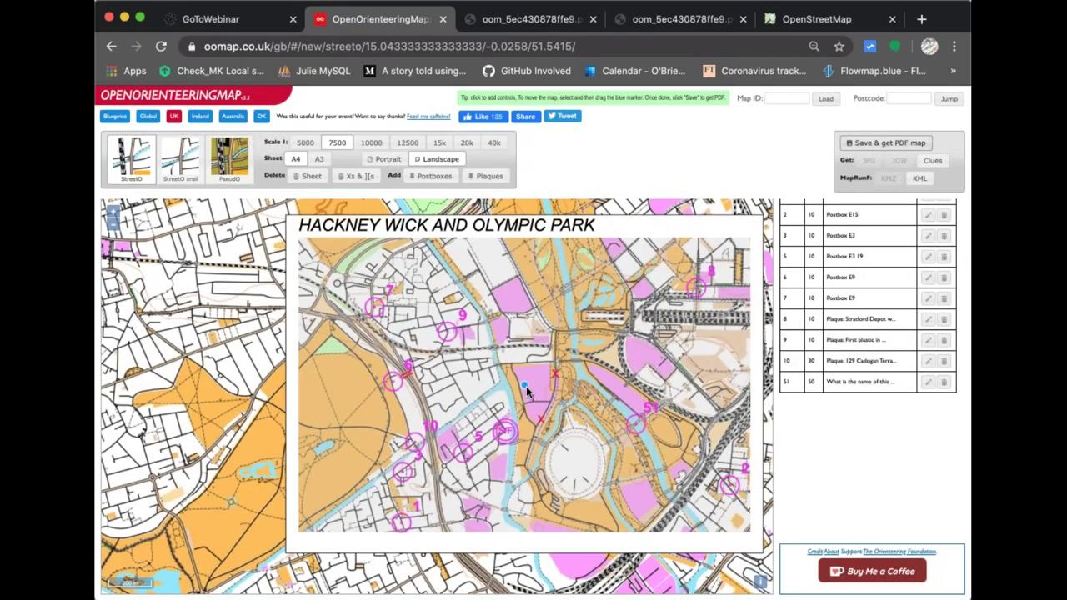
left_click_drag(524, 384, 524, 335)
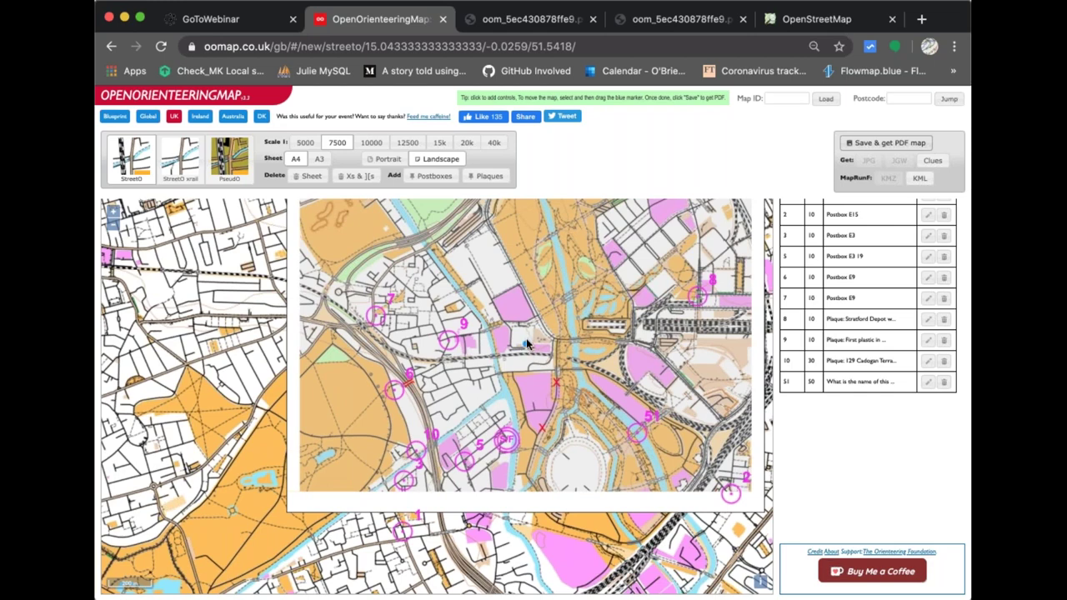
mouse_move(525, 342)
left_mouse_down()
mouse_move(540, 406)
mouse_move(538, 397)
left_mouse_up()
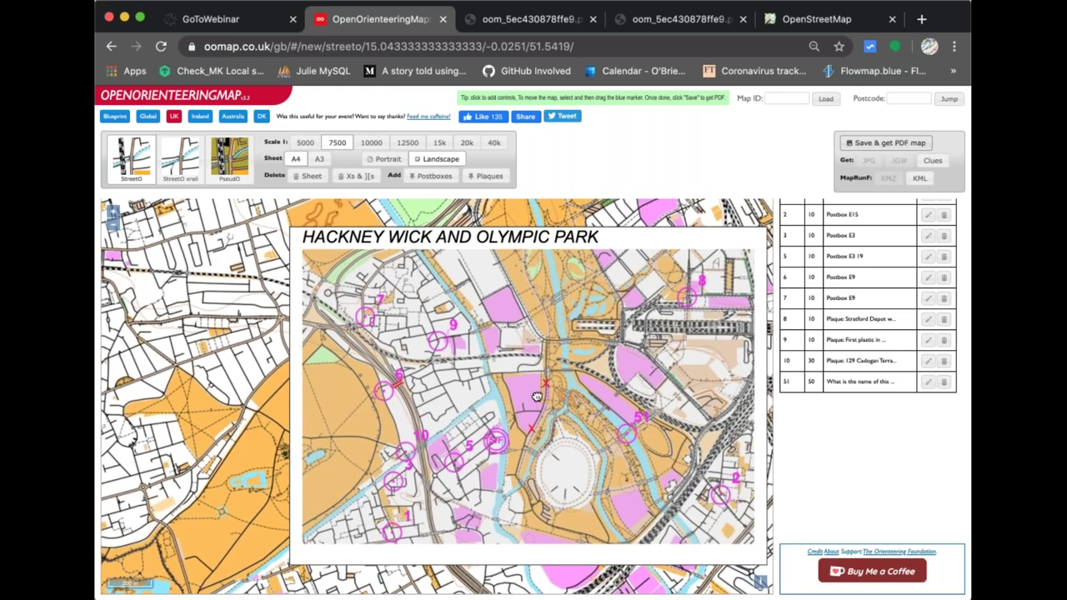
left_click_drag(536, 398, 521, 403)
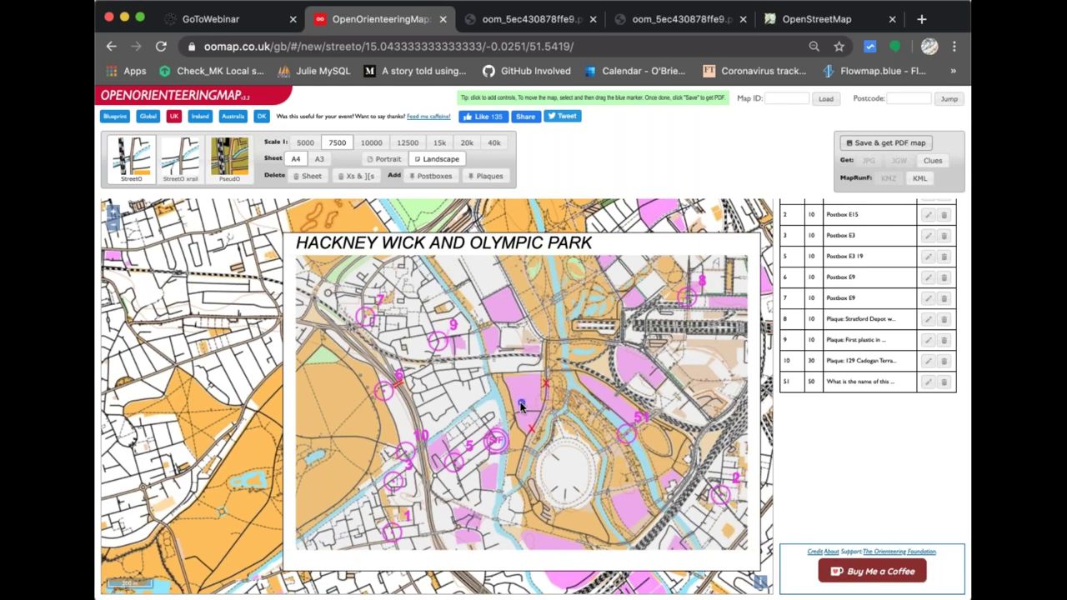
left_click_drag(521, 405, 521, 401)
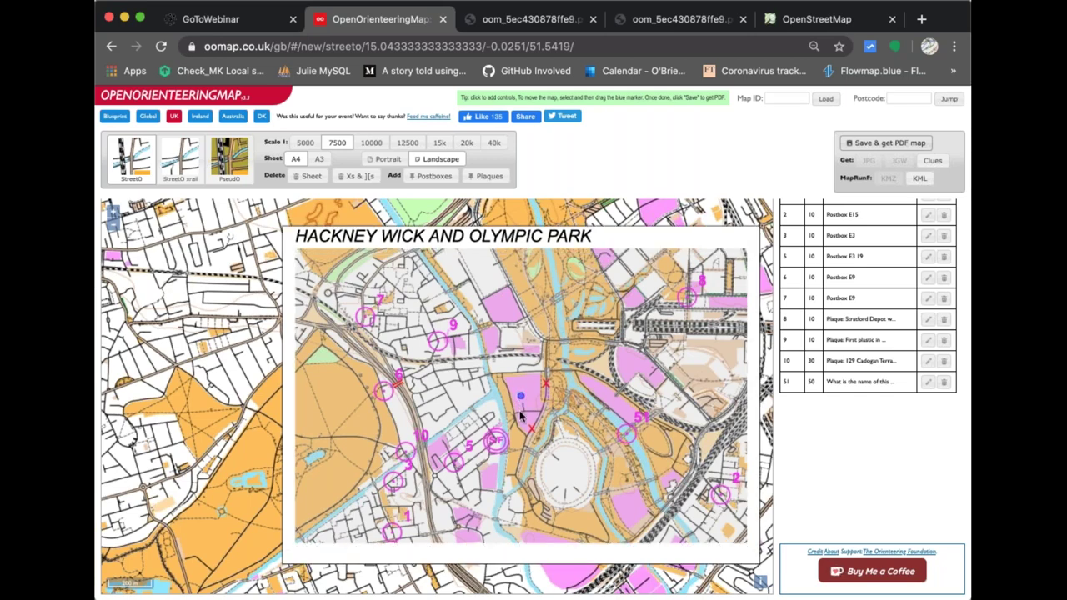
left_click_drag(520, 414, 523, 414)
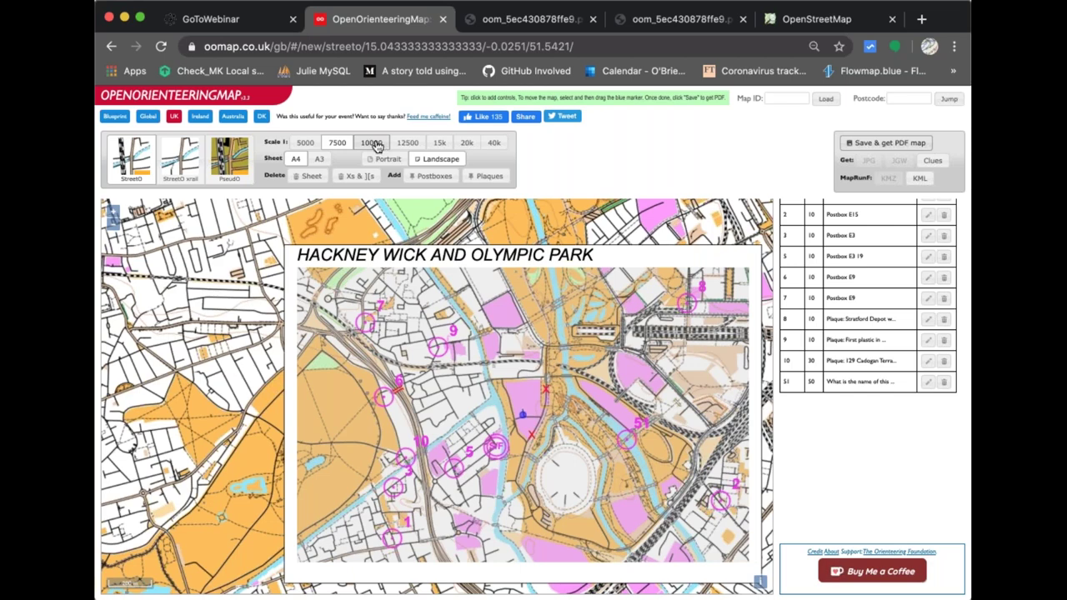
Set the map scale to 1:10000.
left_click(375, 145)
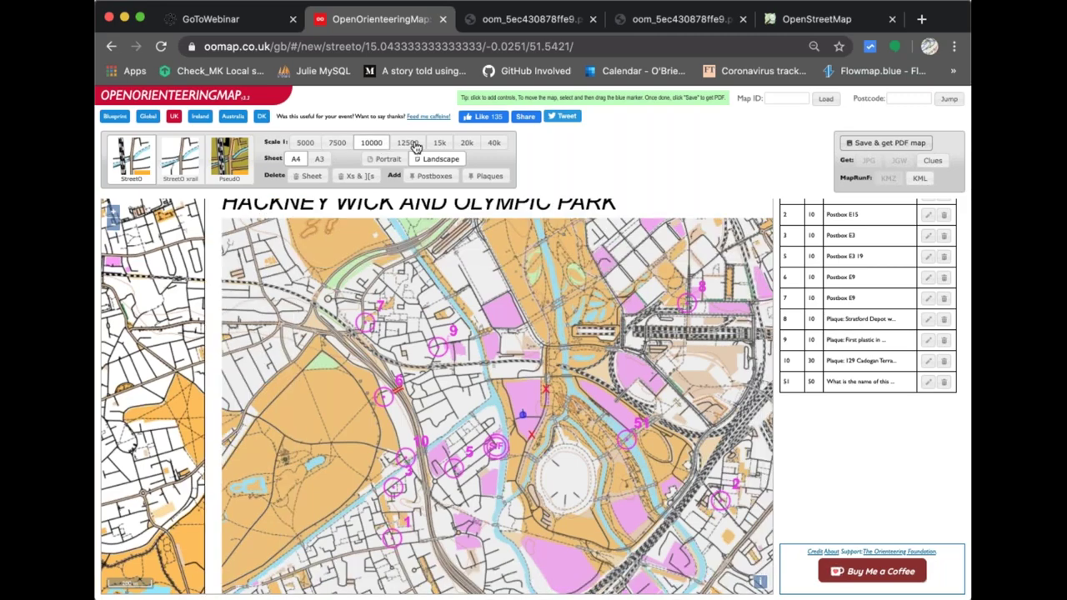
Set the map scale to 1:7500 and look at both downloaded PDF maps for comparison.
left_click(339, 144)
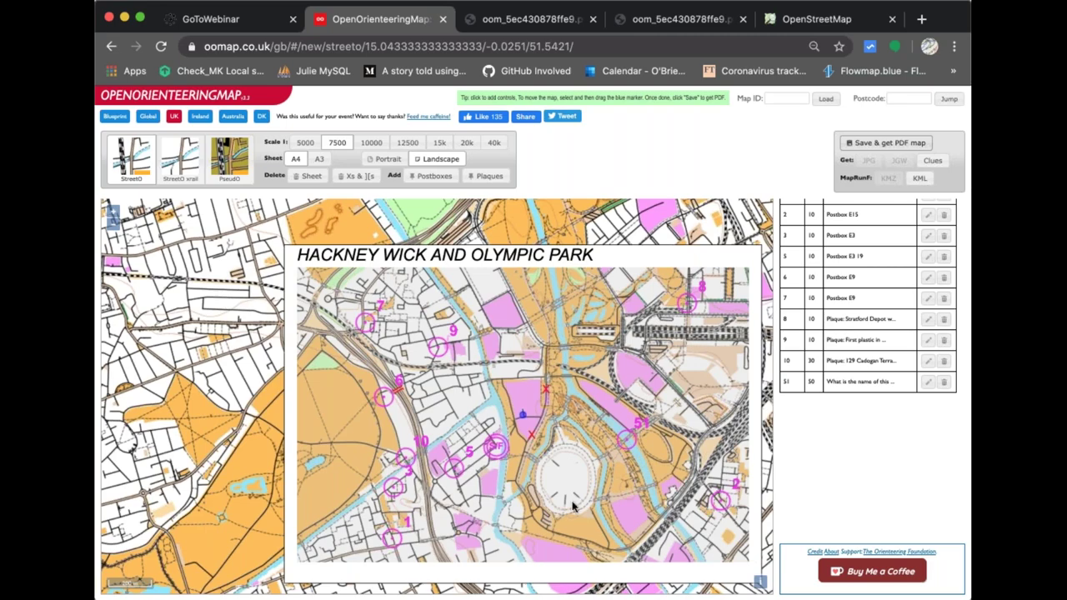
left_click(550, 20)
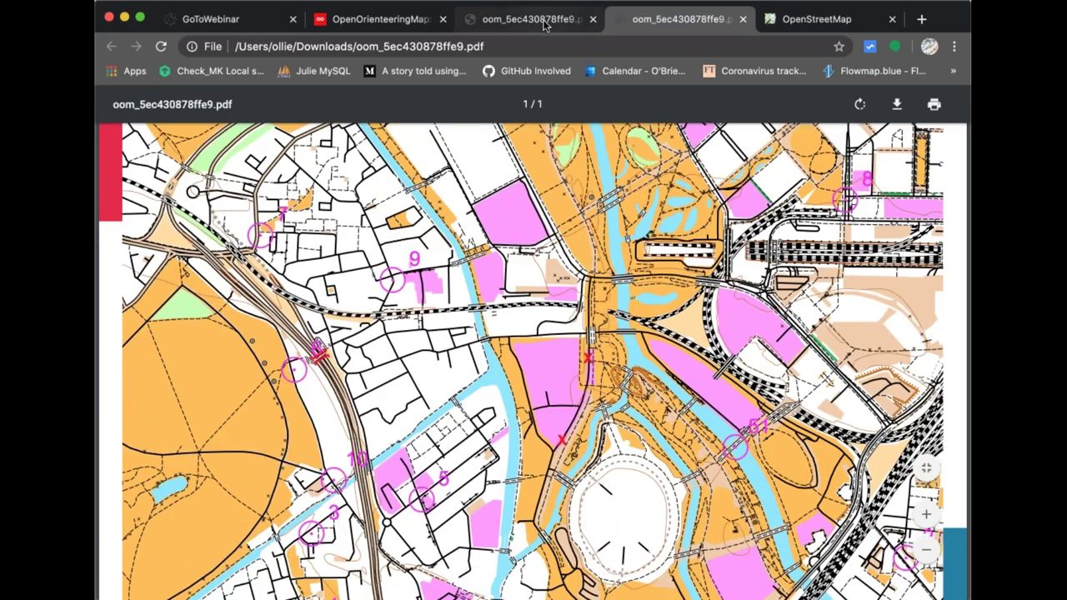
left_click(543, 21)
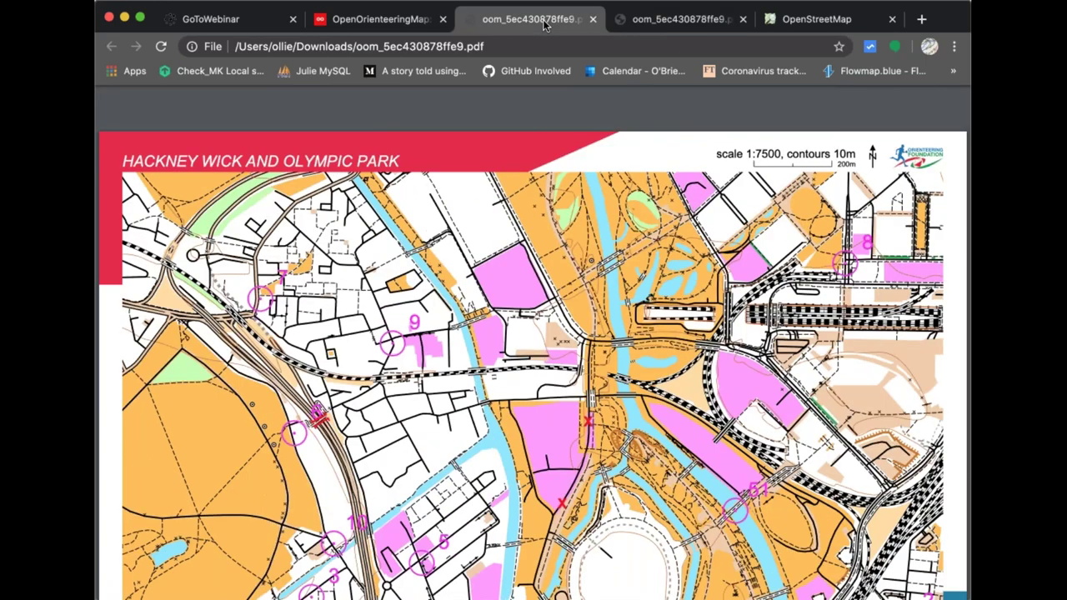
left_click(379, 20)
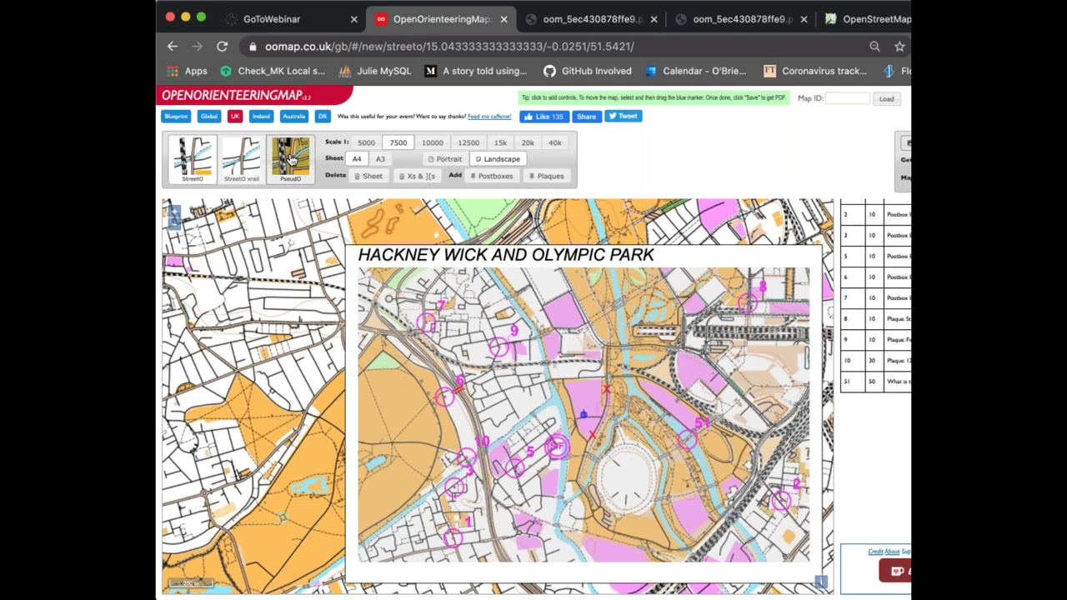
Change the map style to PseudO, save the map and download it as a PDF.
left_click(291, 161)
left_click(291, 160)
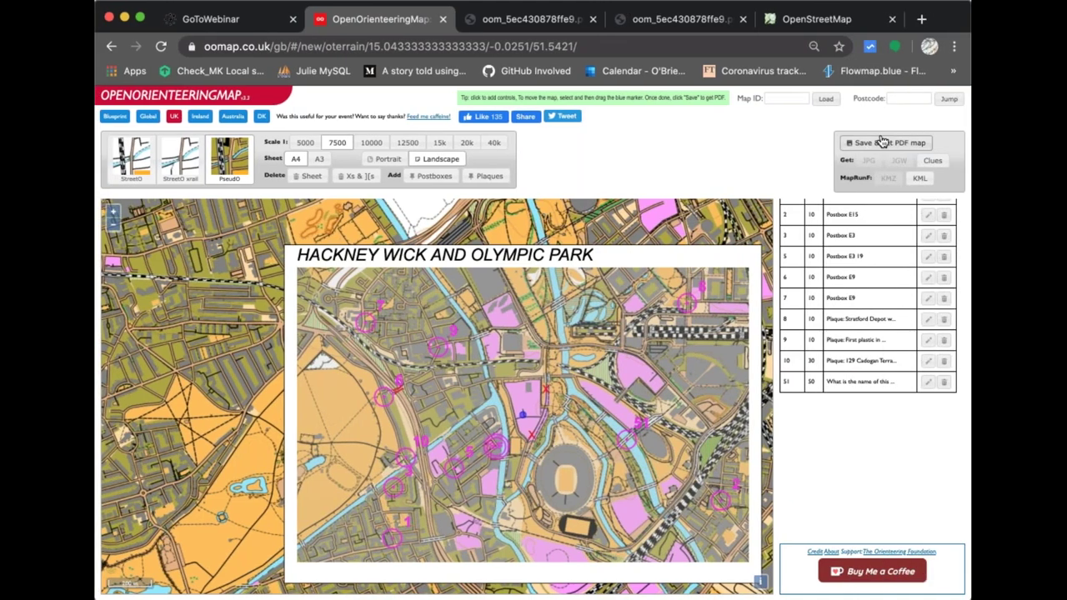
left_click(883, 143)
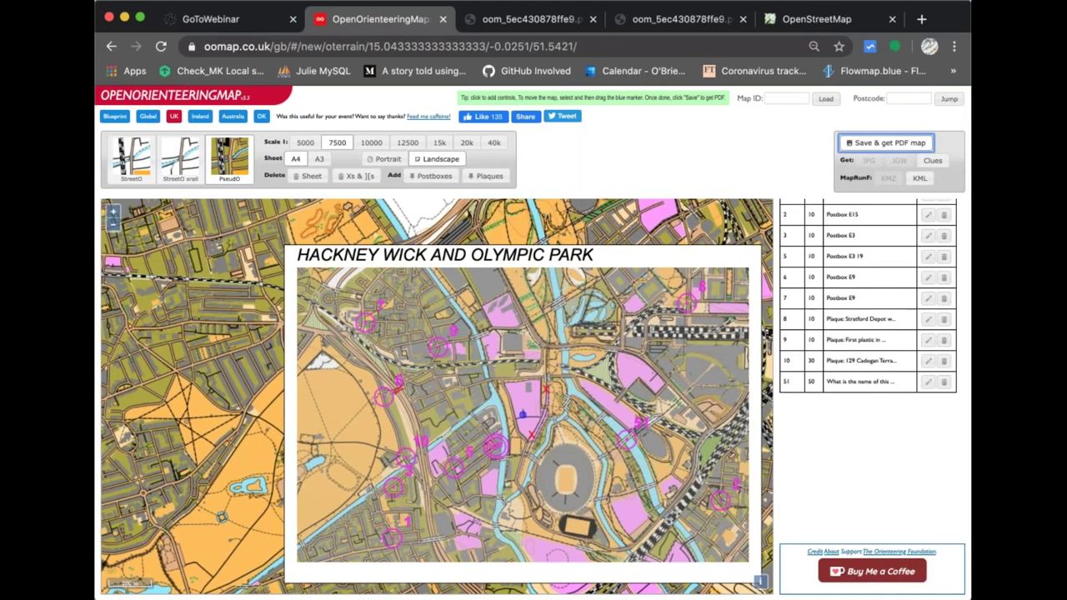
key("Return")
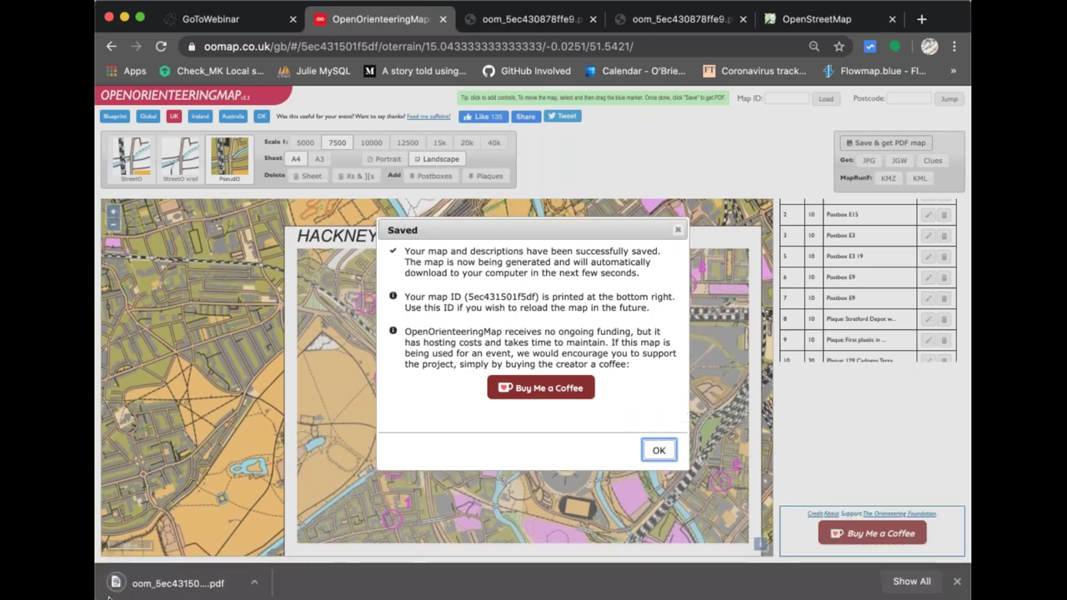
key("Return")
Open the newly downloaded PseudO PDF and examine how buildings, paths and controls are drawn, returning to the map editor.
left_click(175, 582)
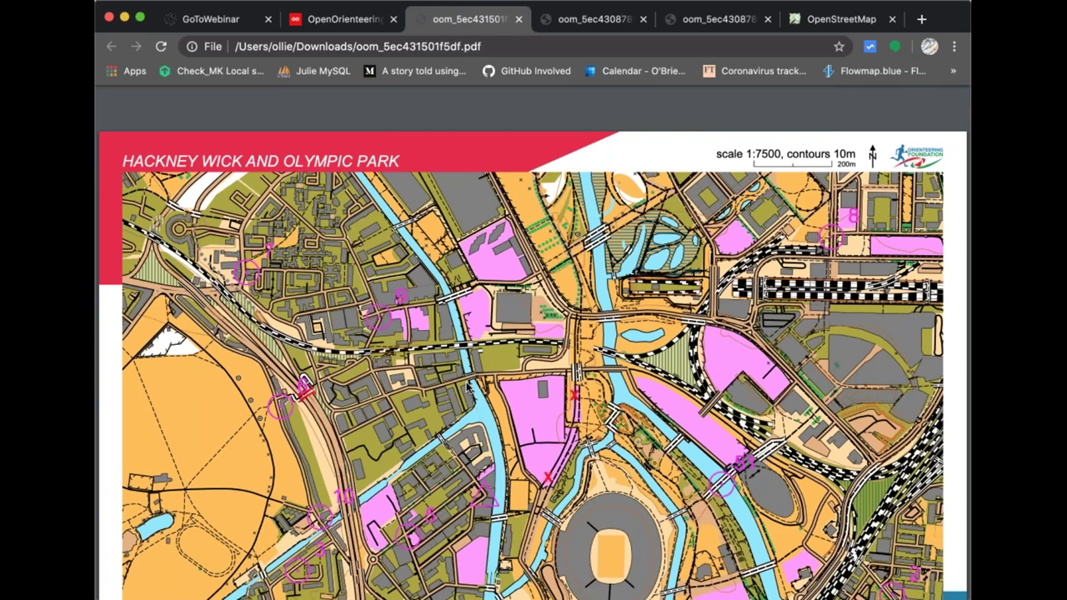
scroll(469, 385, "down", 2)
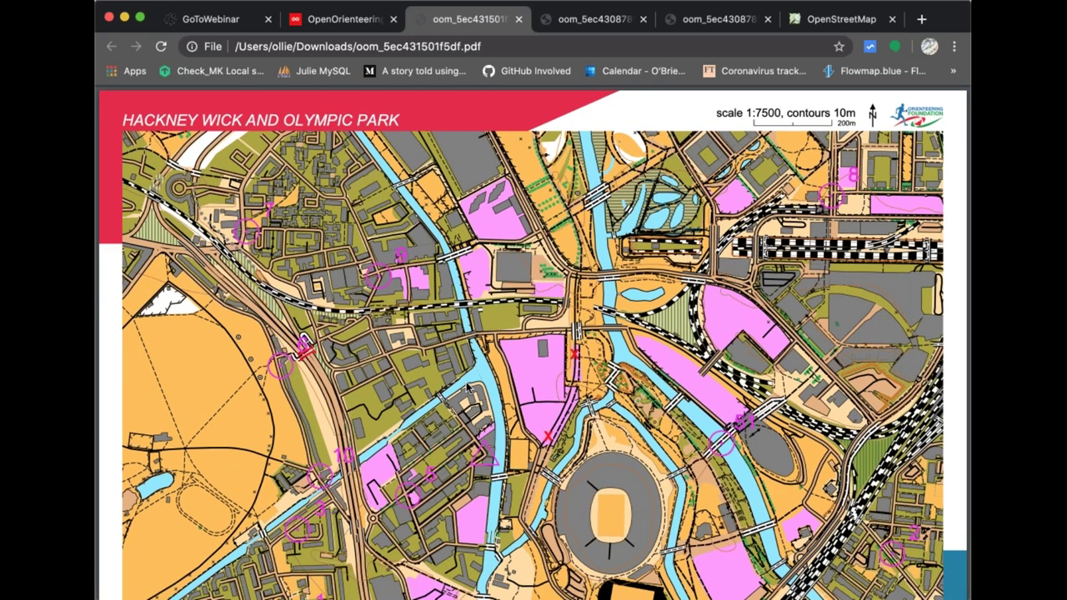
scroll(466, 382, "down", 2)
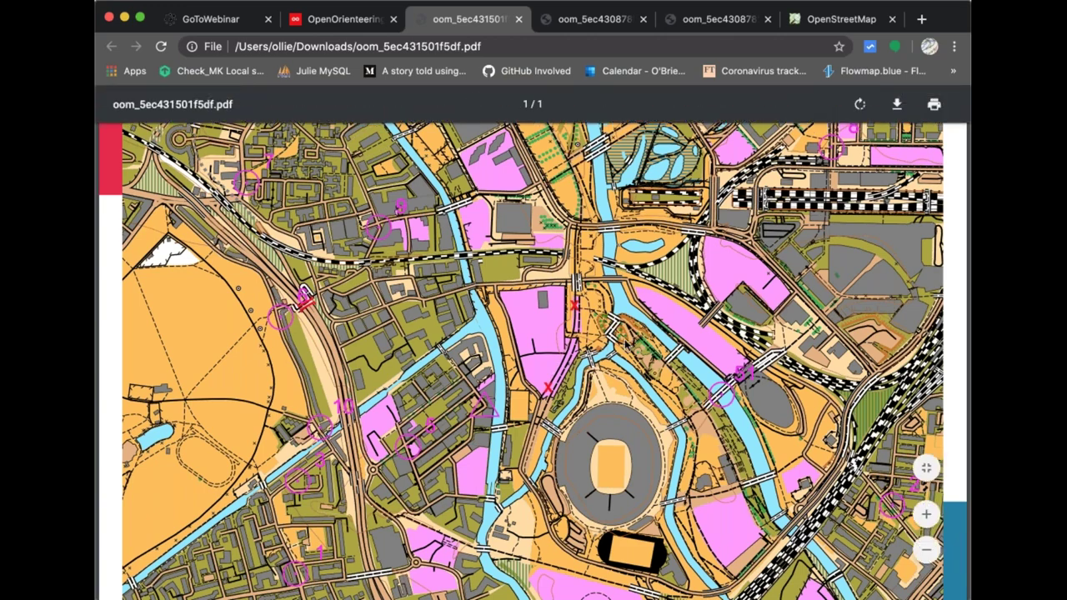
left_click(360, 23)
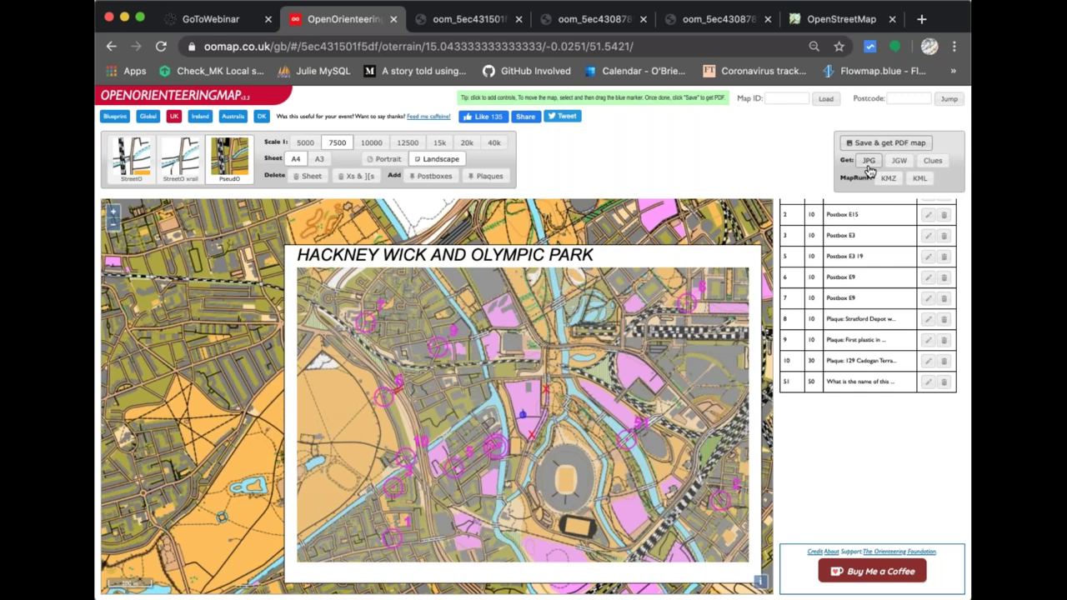
View the map's clue sheet and download the KMZ and KML files for MapRunF.
left_click(932, 160)
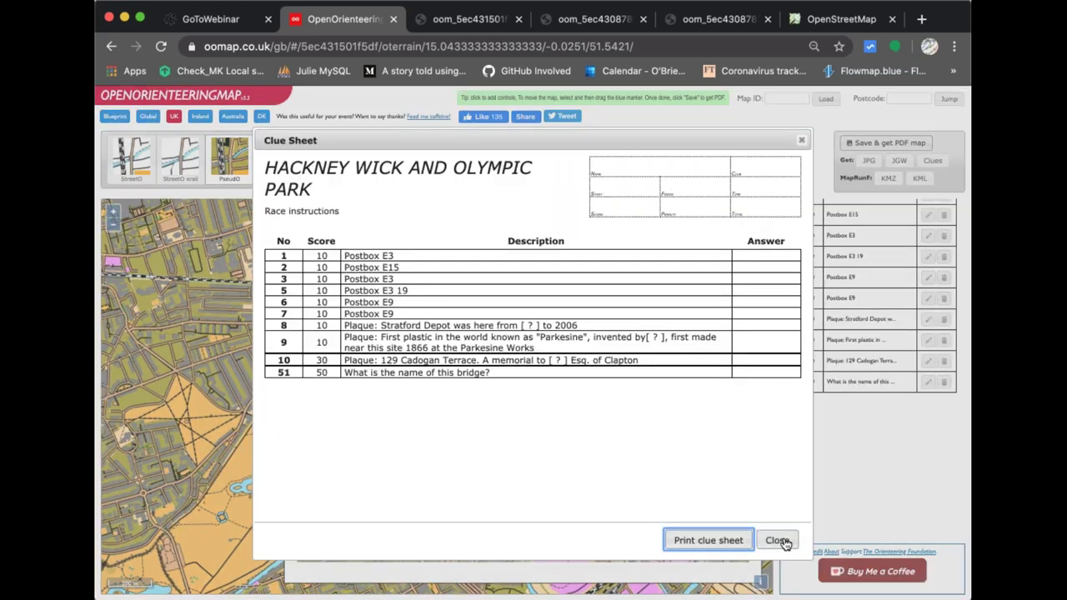
left_click(786, 543)
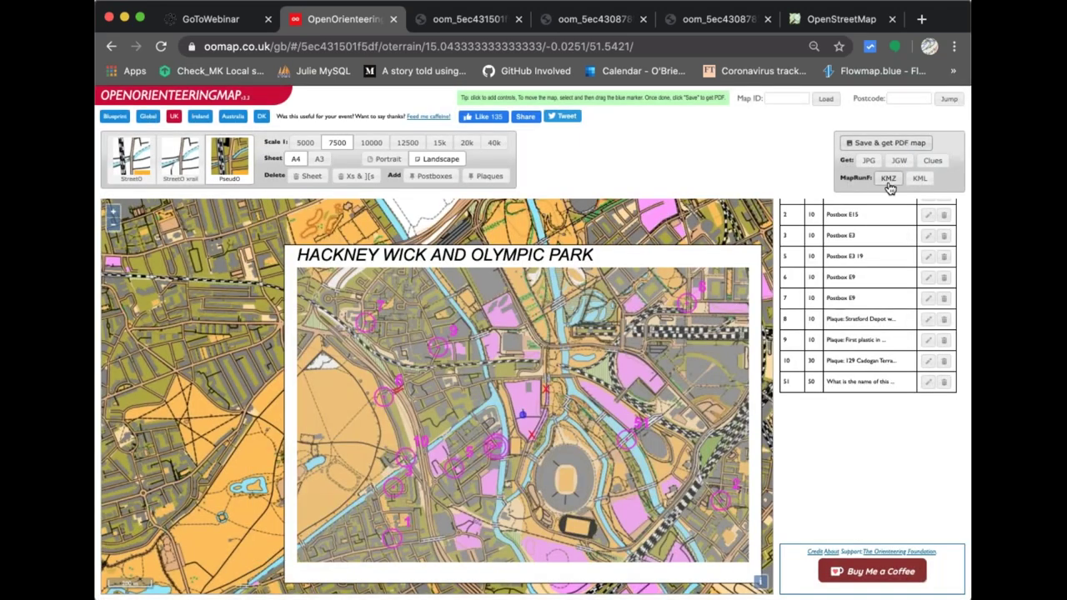
left_click(889, 179)
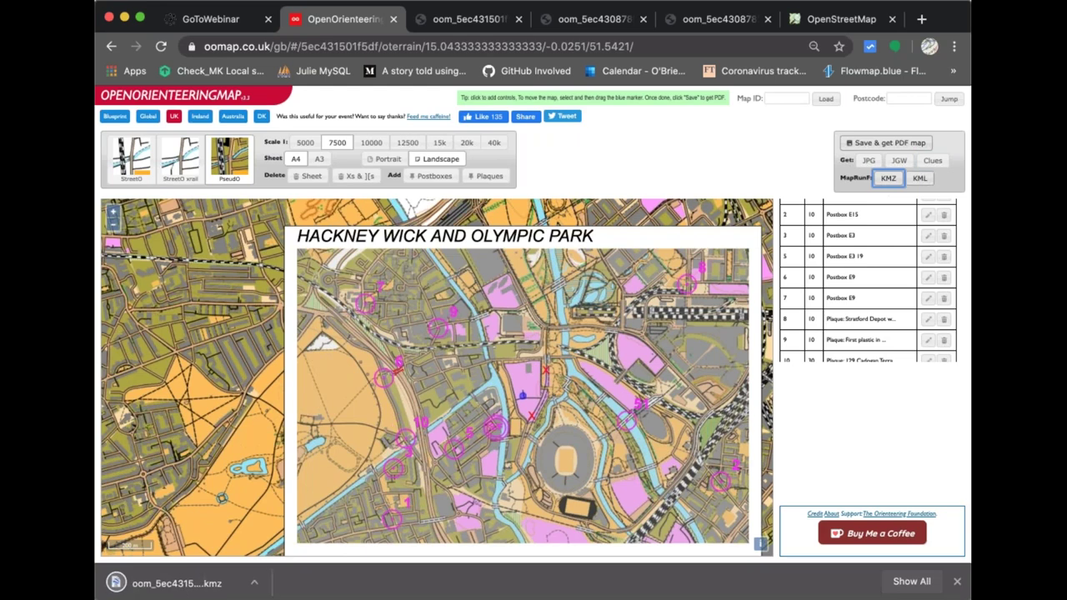
left_click(919, 178)
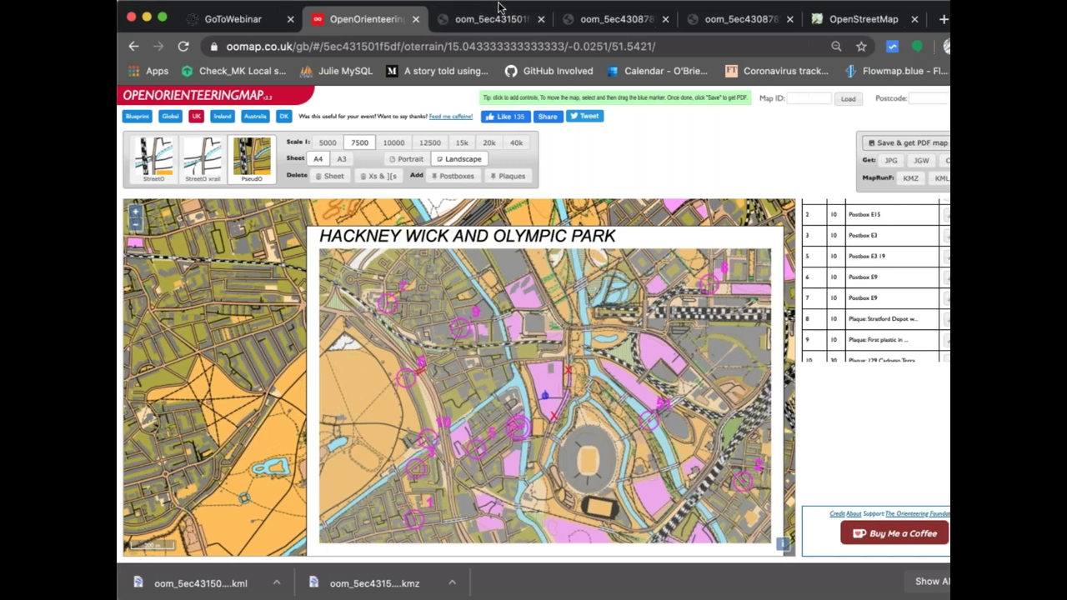
Replace the map sheet with a new one centred on the canal's west bank, just west of the purple block, and try to add plaques.
left_click(328, 176)
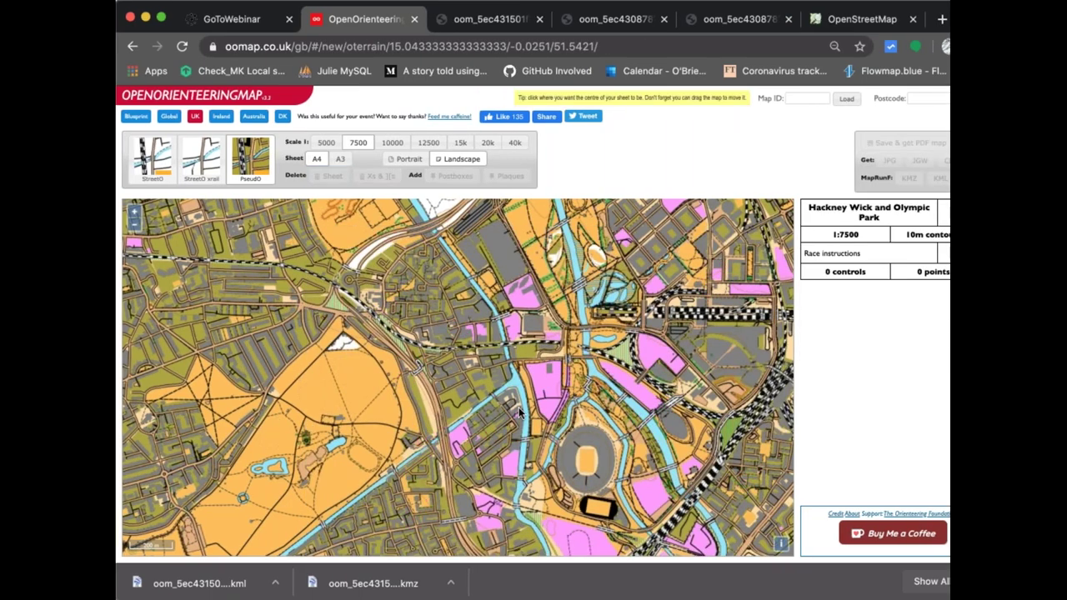
left_click(519, 411)
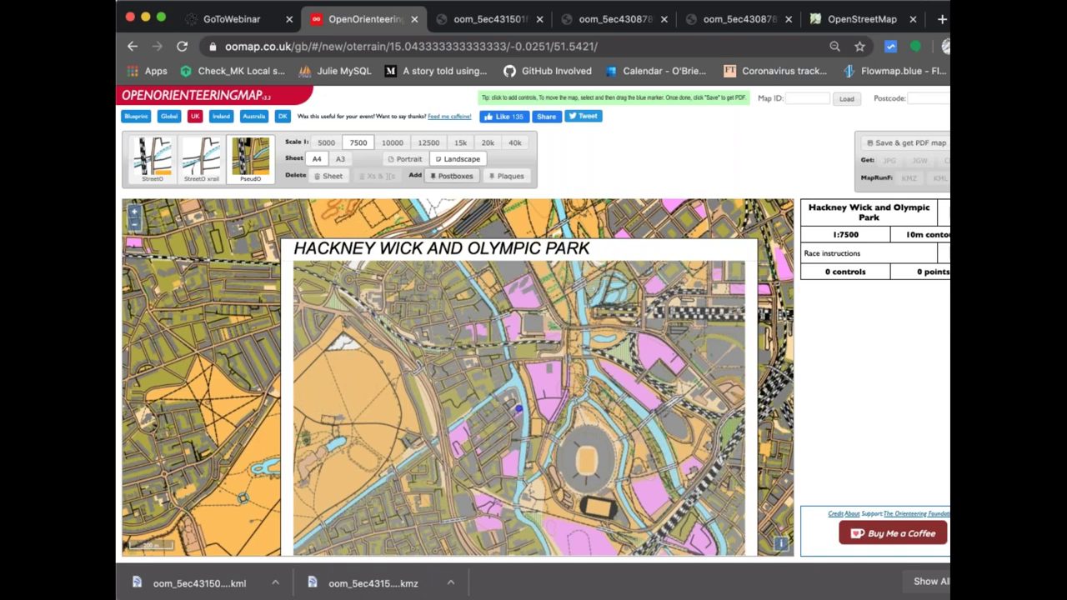
left_click(506, 177)
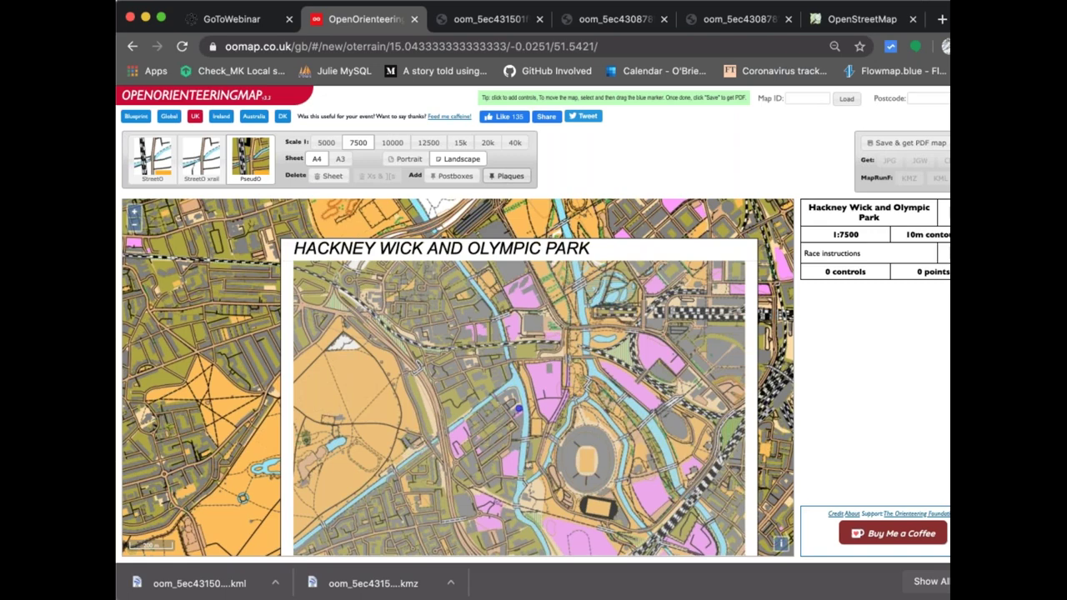
Switch to OpenStreetMap and examine the Olympic Bell landmark just north of London Stadium up close.
left_click(846, 21)
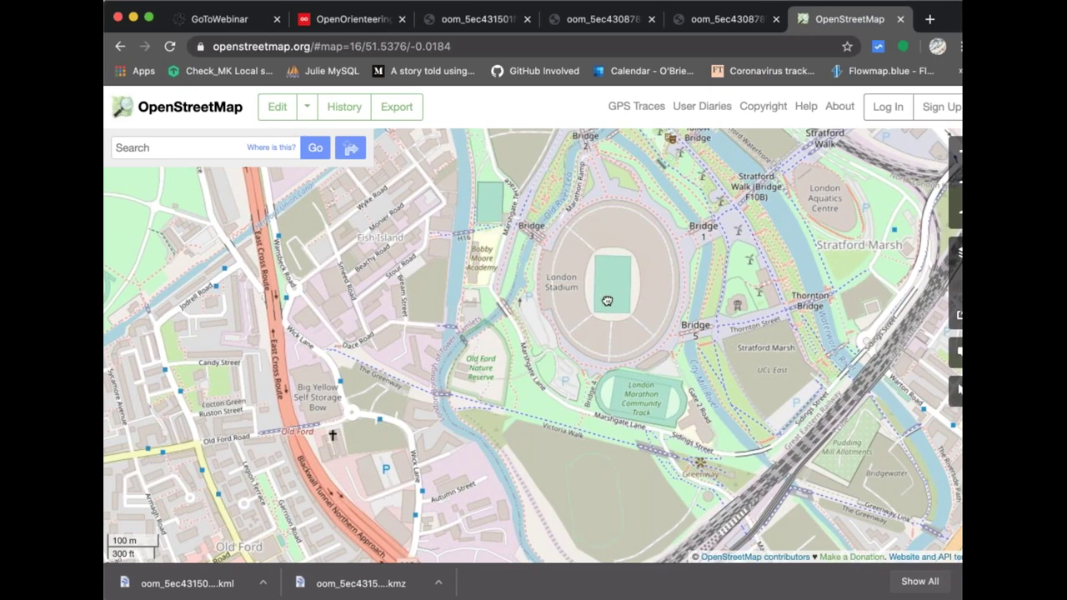
left_click_drag(607, 301, 625, 367)
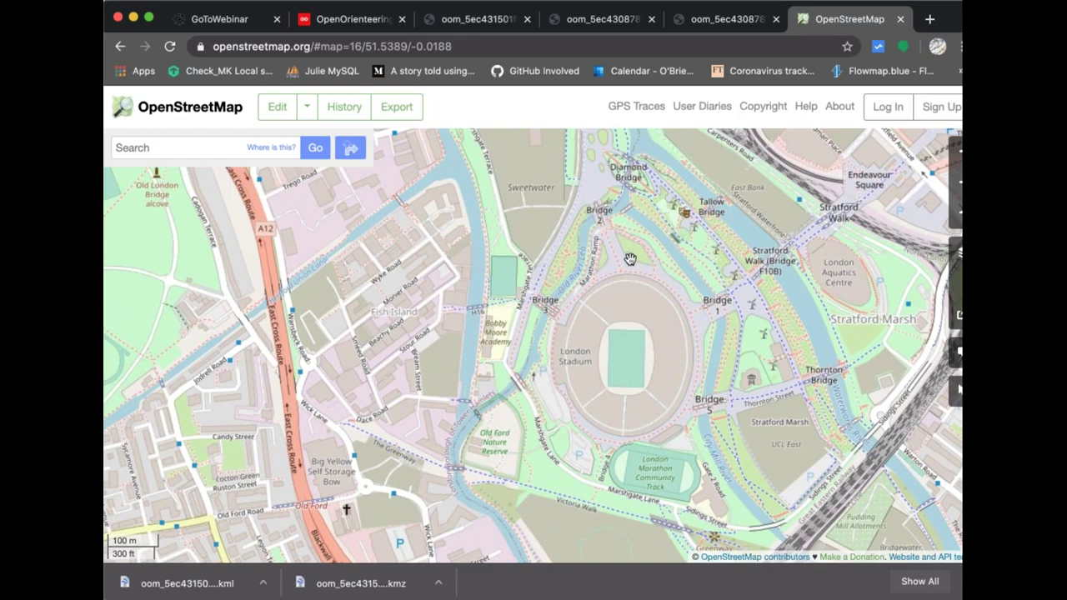
scroll(630, 257, "up", 5)
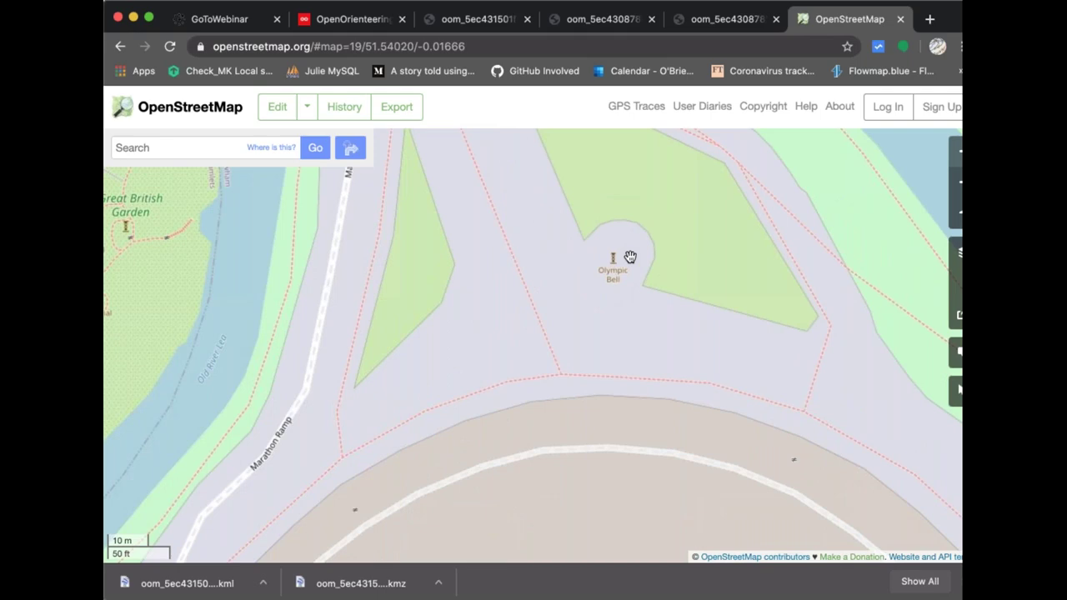
scroll(639, 268, "down", 2)
scroll(641, 269, "up", 2)
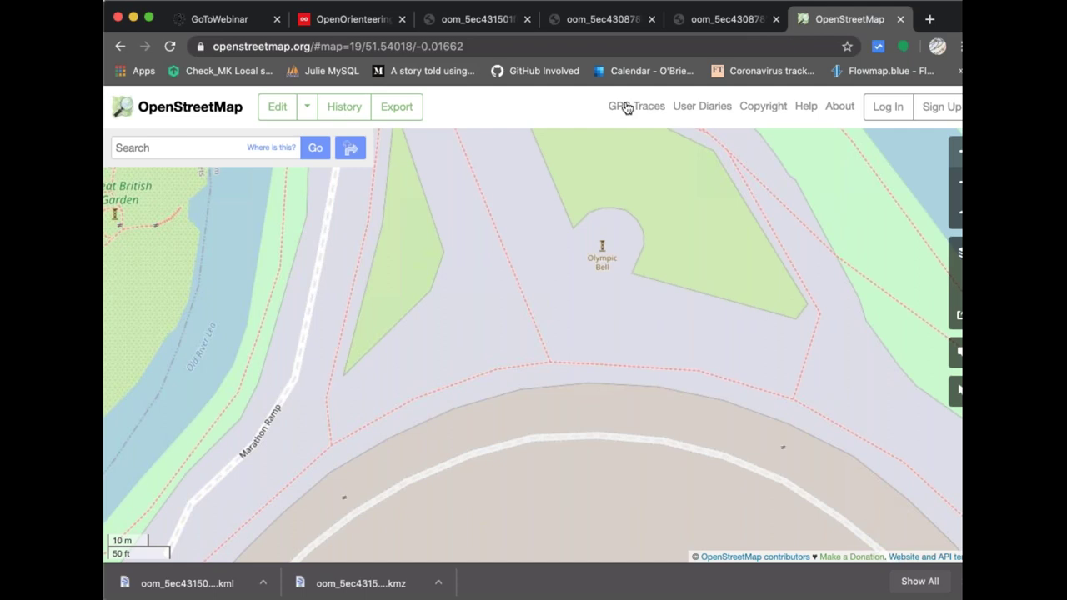
Log in to OpenStreetMap with the prefilled username and password and open the account's own GPS traces.
left_click(888, 106)
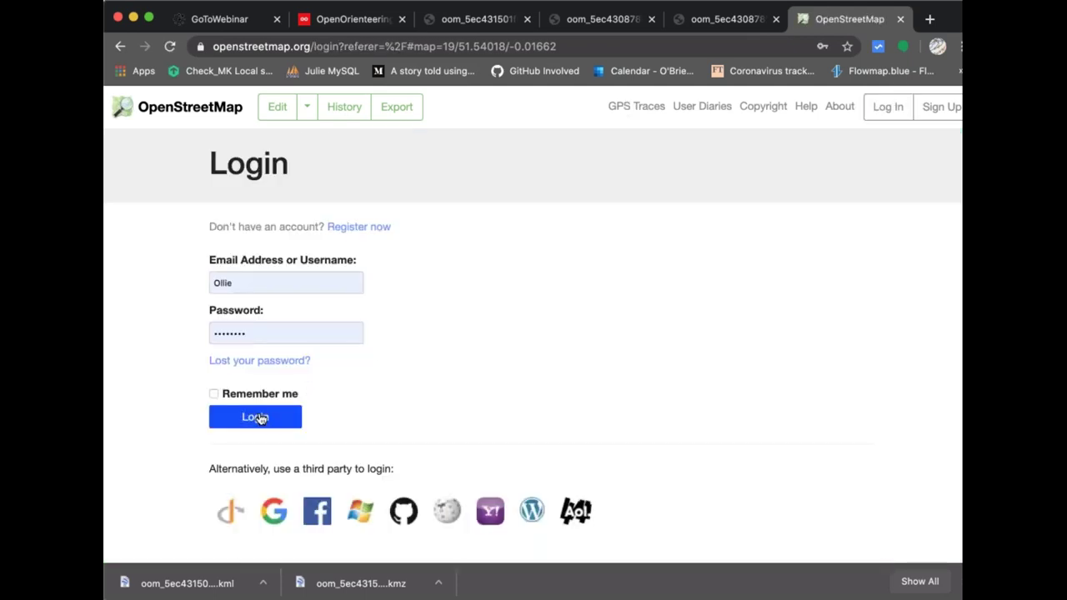
left_click(255, 417)
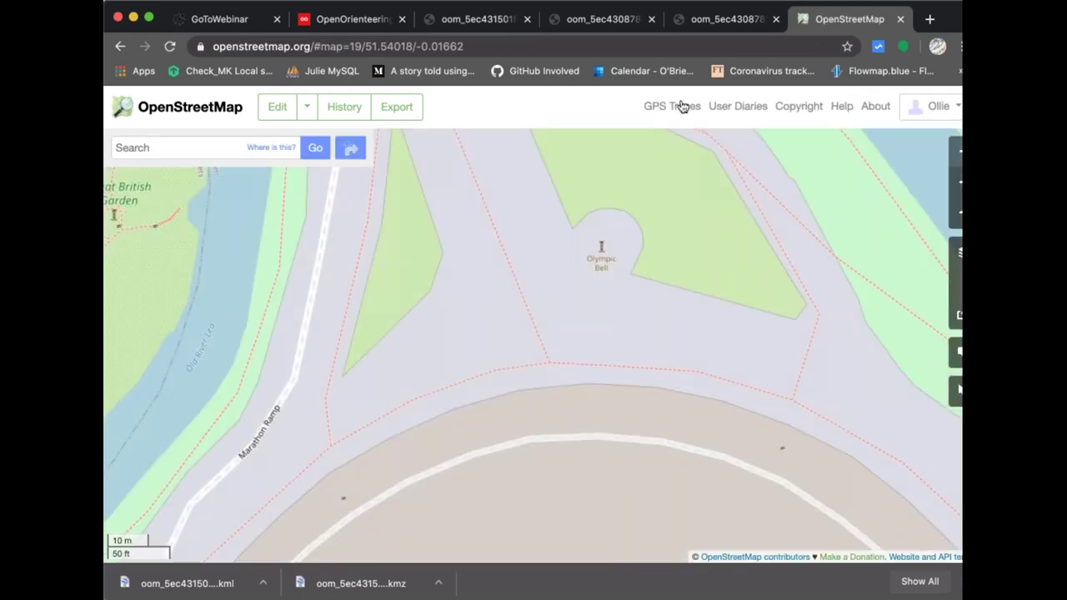
left_click(682, 106)
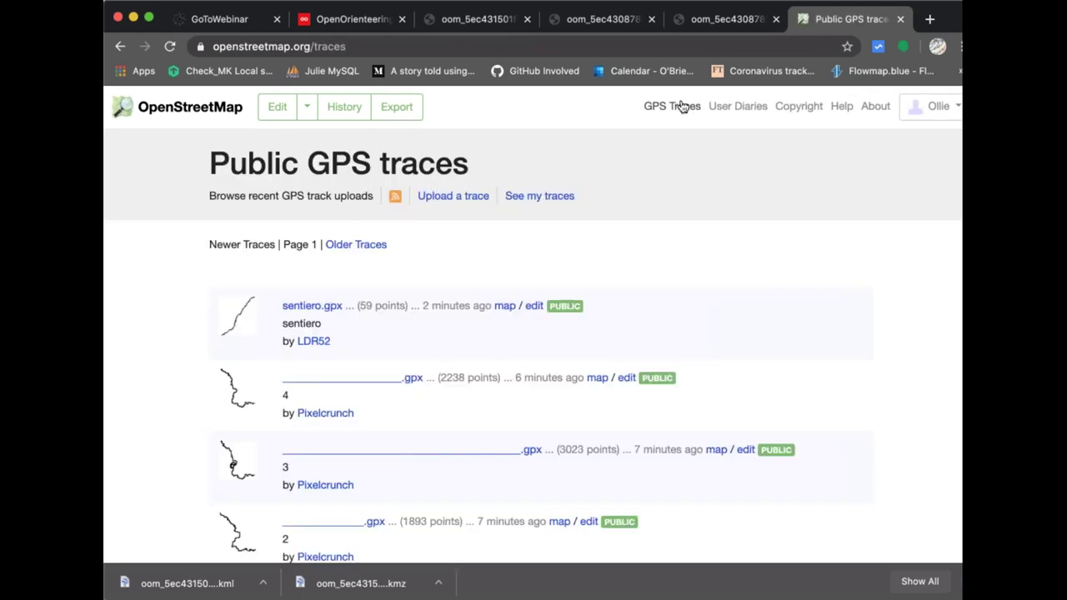
left_click(534, 197)
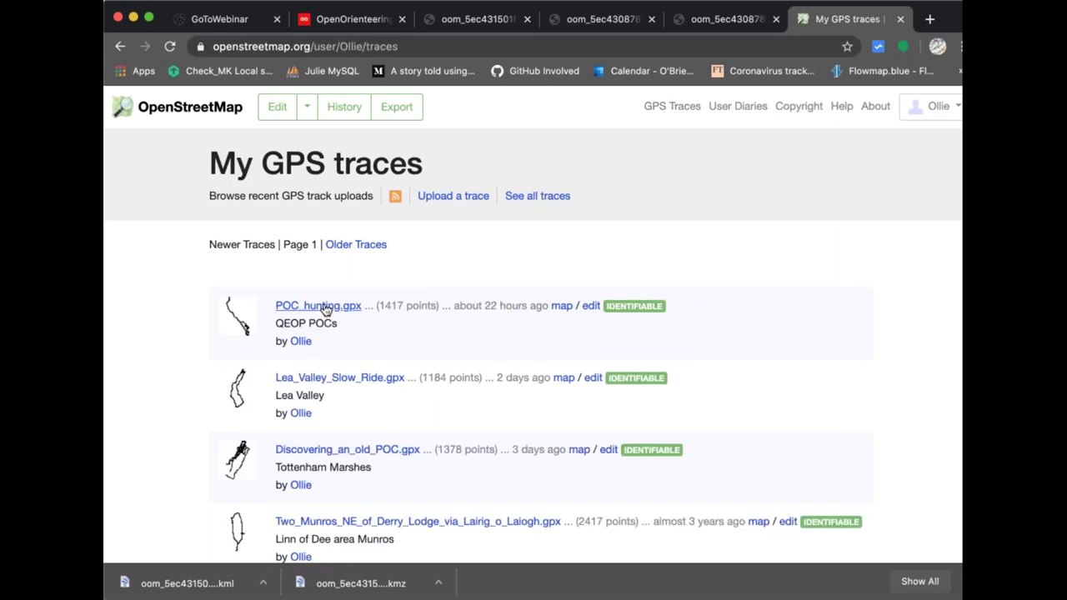
Open the POC_hunting.gpx trace and view its start coordinate and the area to its south on the map.
left_click(326, 307)
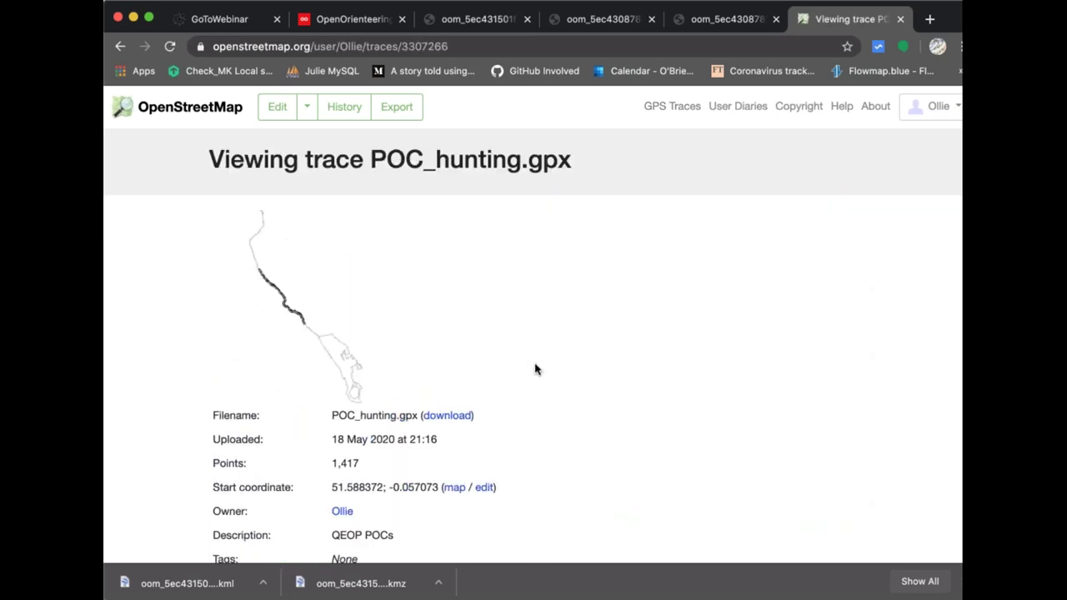
scroll(534, 367, "down", 2)
left_click(454, 417)
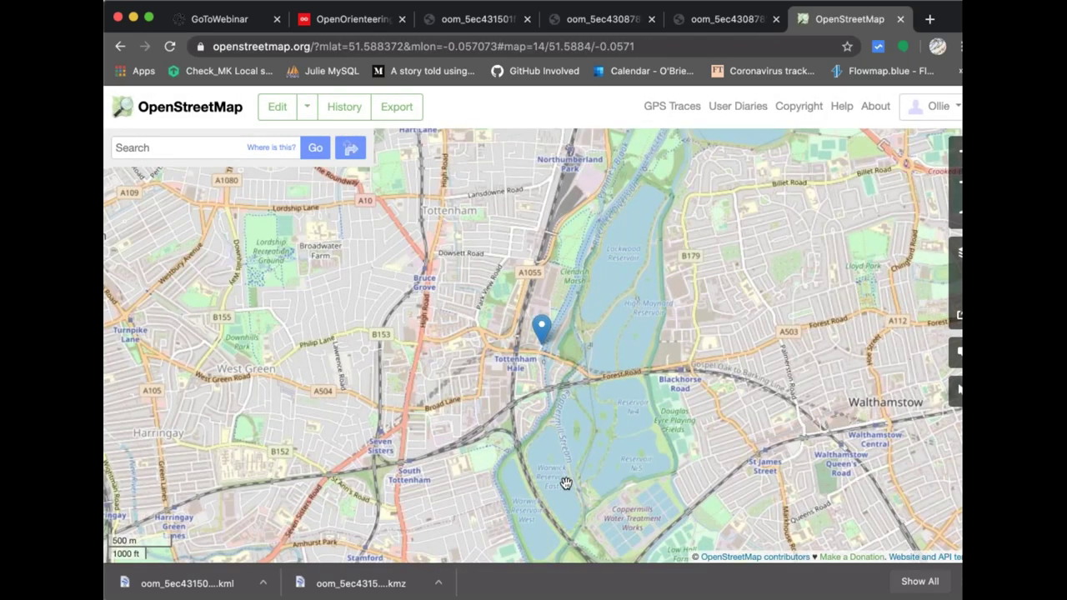
left_click_drag(566, 483, 512, 361)
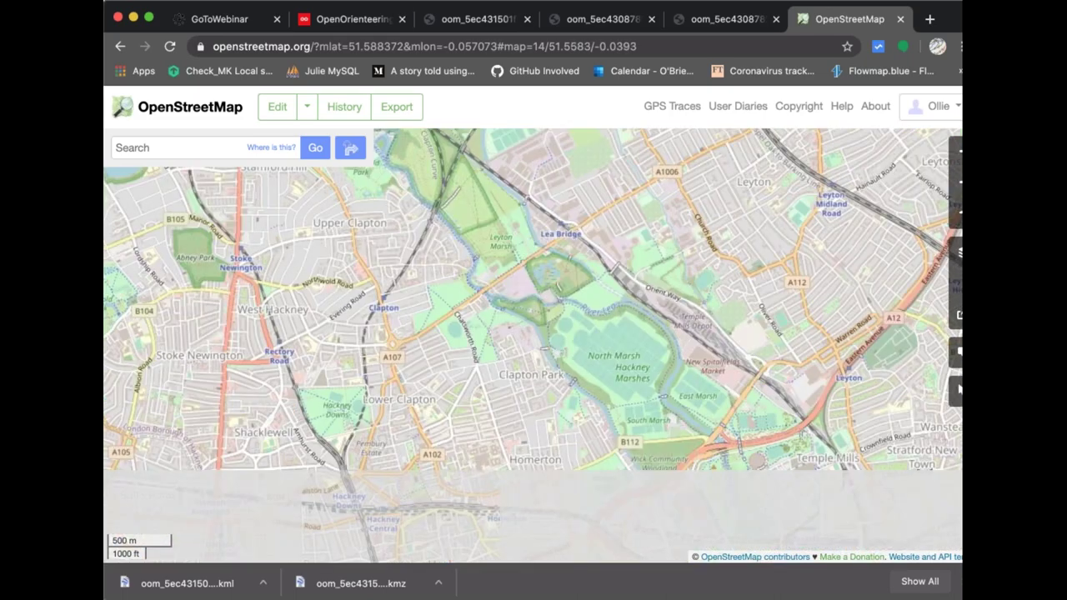
Load the POC_hunting.gpx trace from the account's own GPS traces in the map editor and follow its track south over the aerial imagery.
left_click(682, 109)
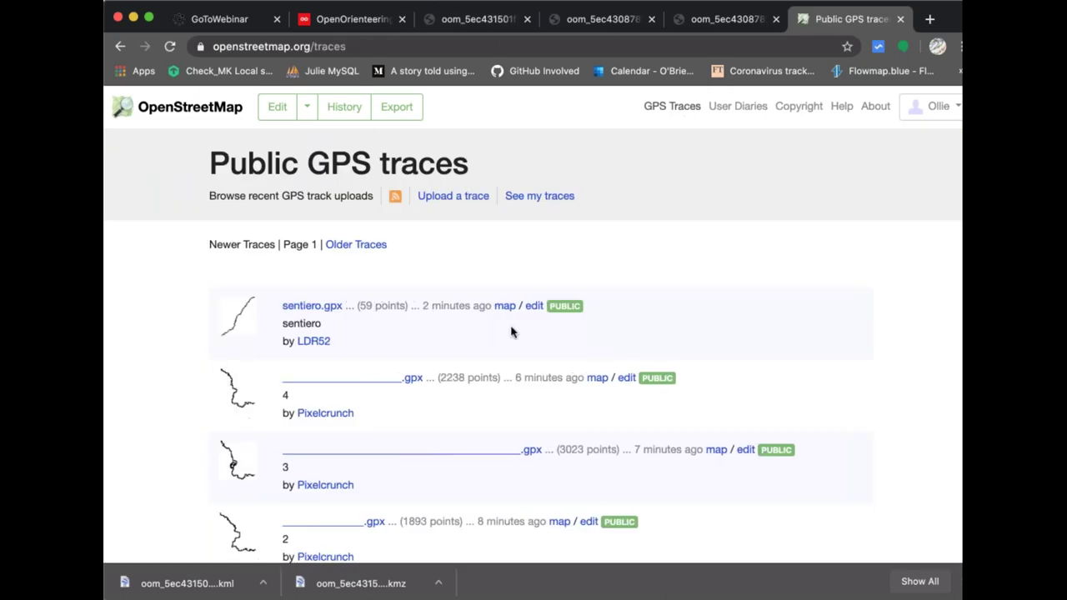
left_click(539, 196)
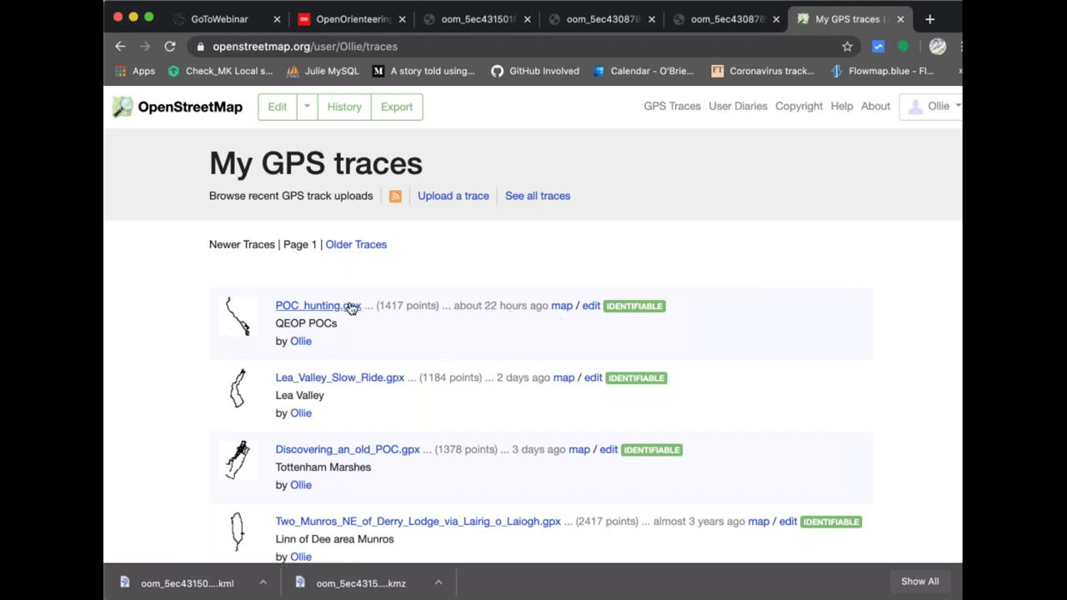
left_click(351, 308)
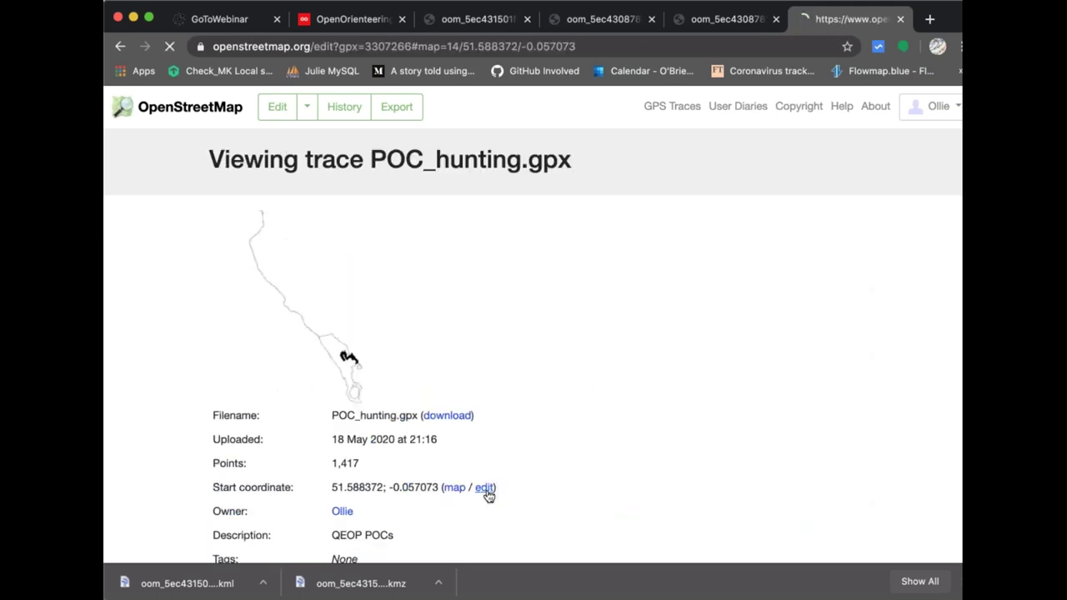
left_click(485, 488)
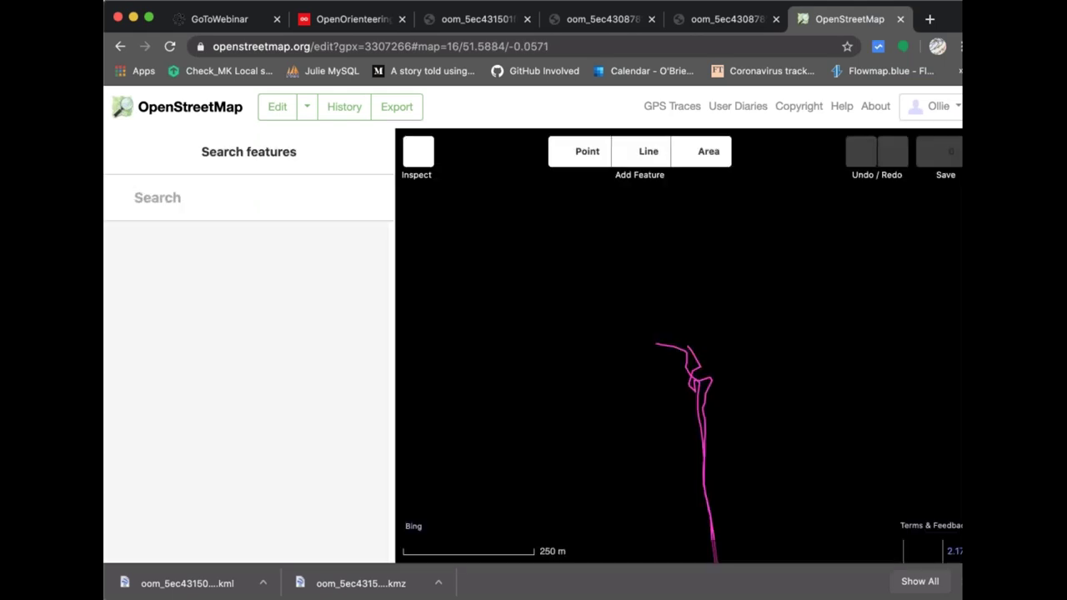
scroll(726, 453, "down", 3)
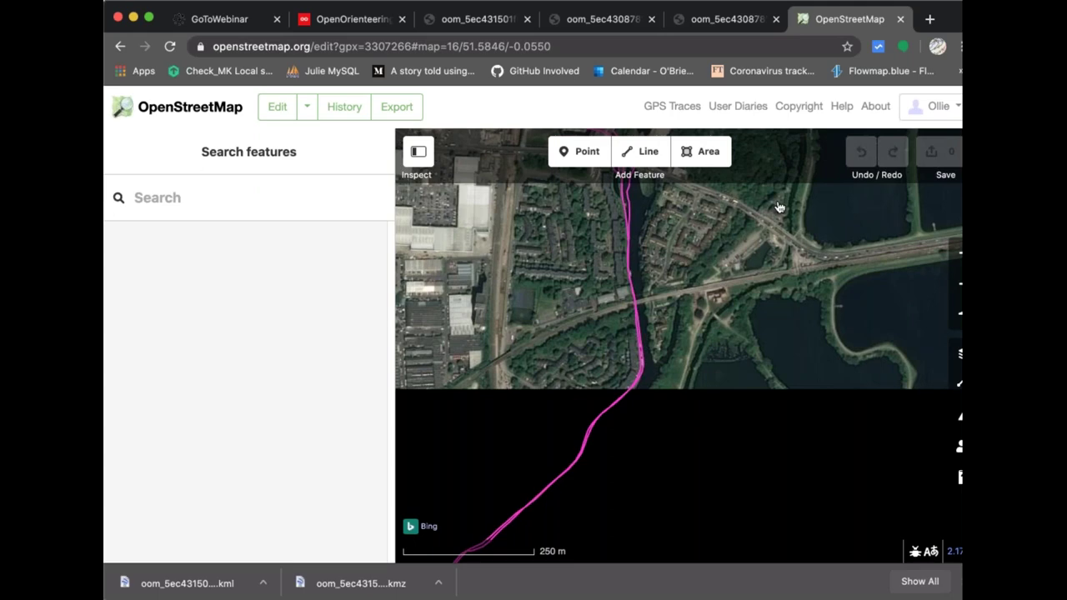
scroll(658, 458, "down", 5)
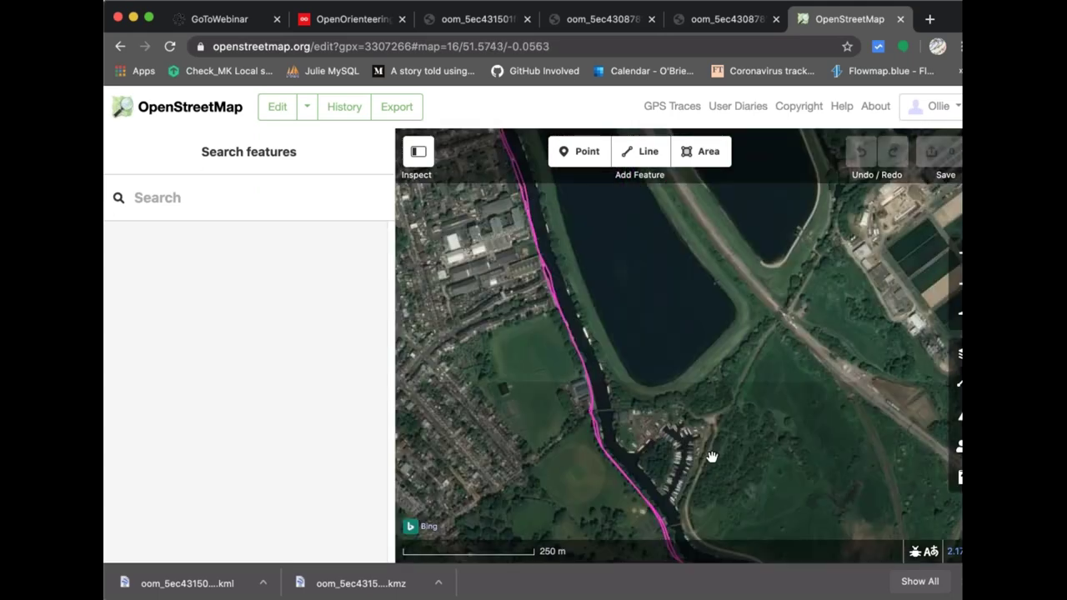
Follow the GPS trace south over the aerial imagery to London Stadium and examine the Olympic Bell area just north of it up close.
scroll(761, 488, "down", 5)
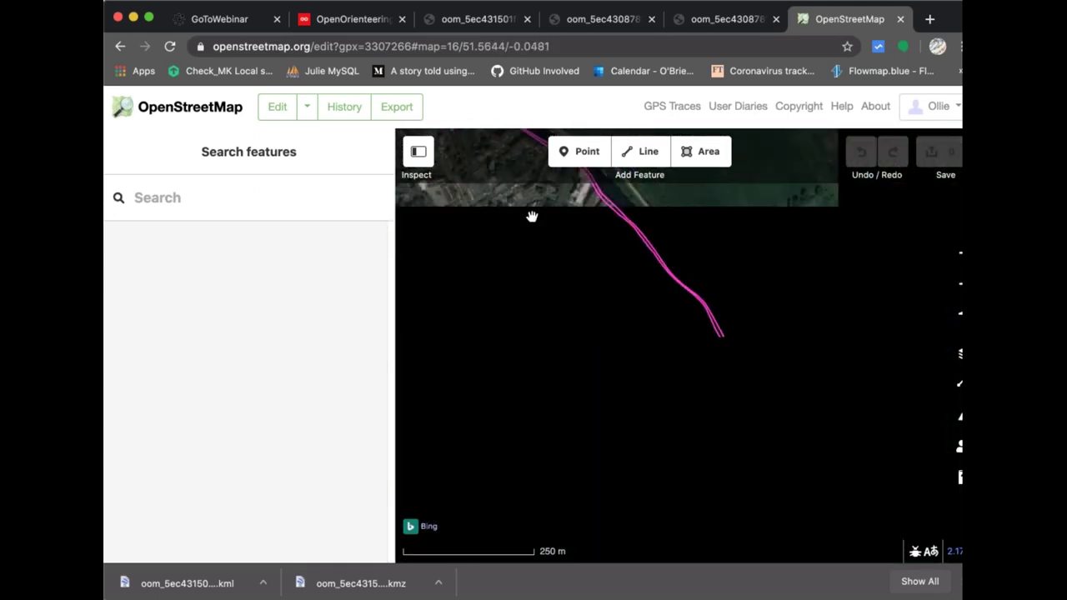
scroll(686, 376, "down", 5)
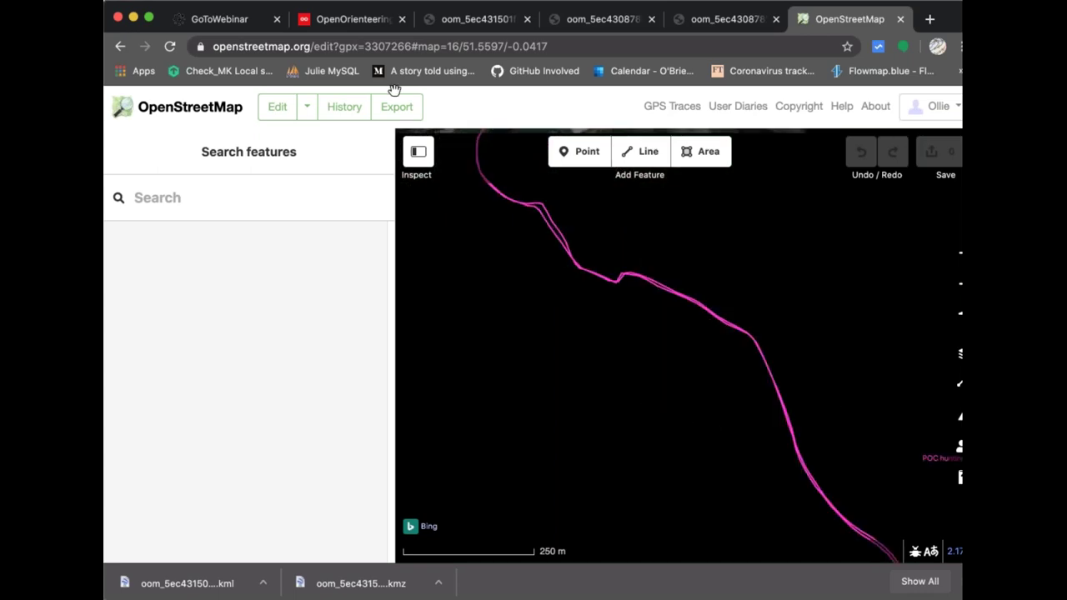
scroll(791, 488, "down", 10)
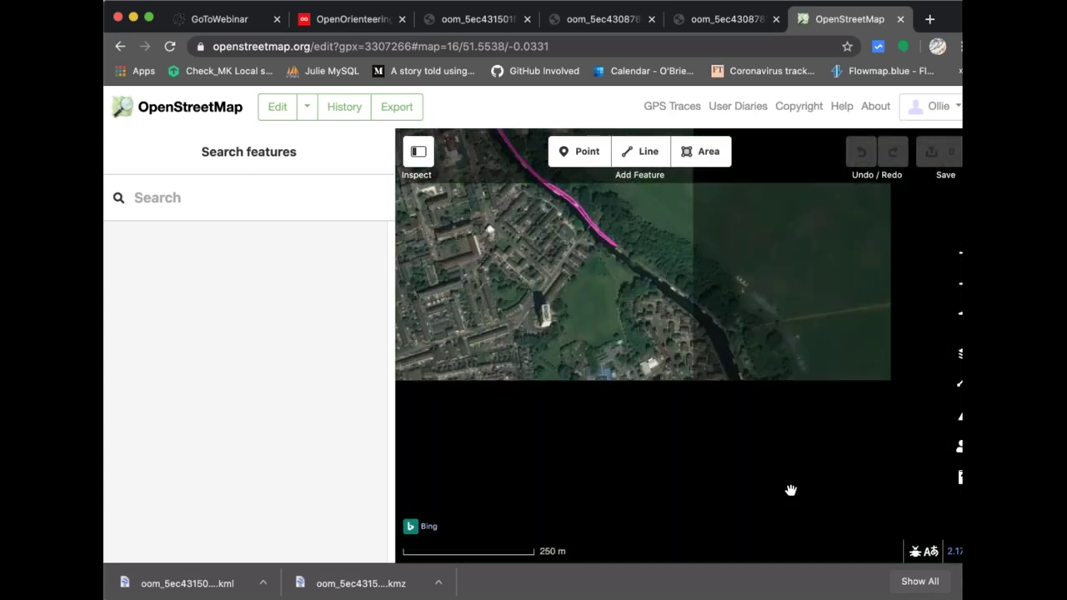
scroll(598, 283, "down", 5)
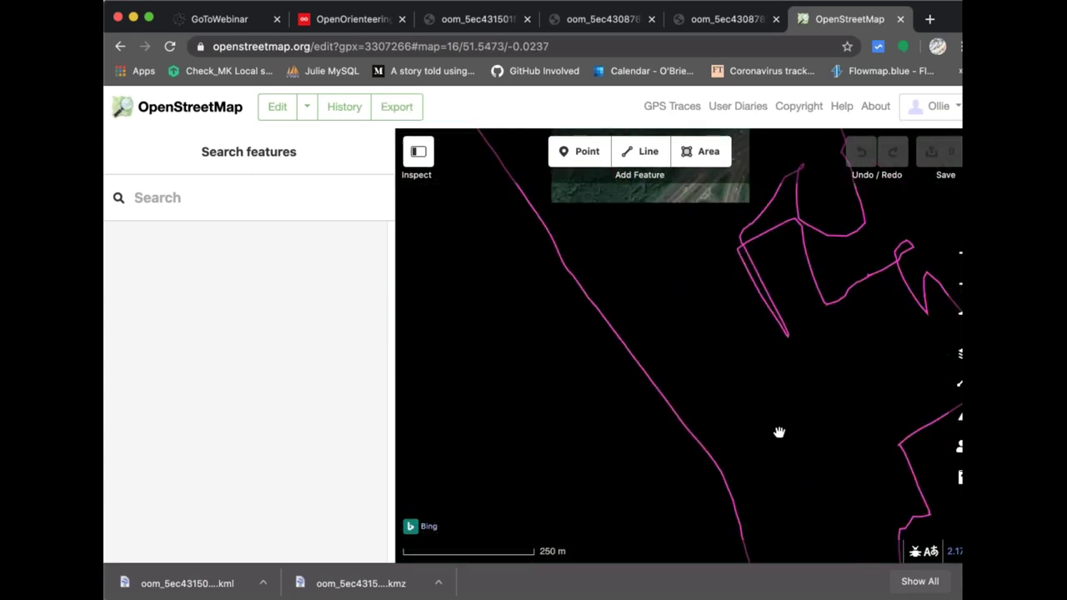
scroll(737, 406, "down", 5)
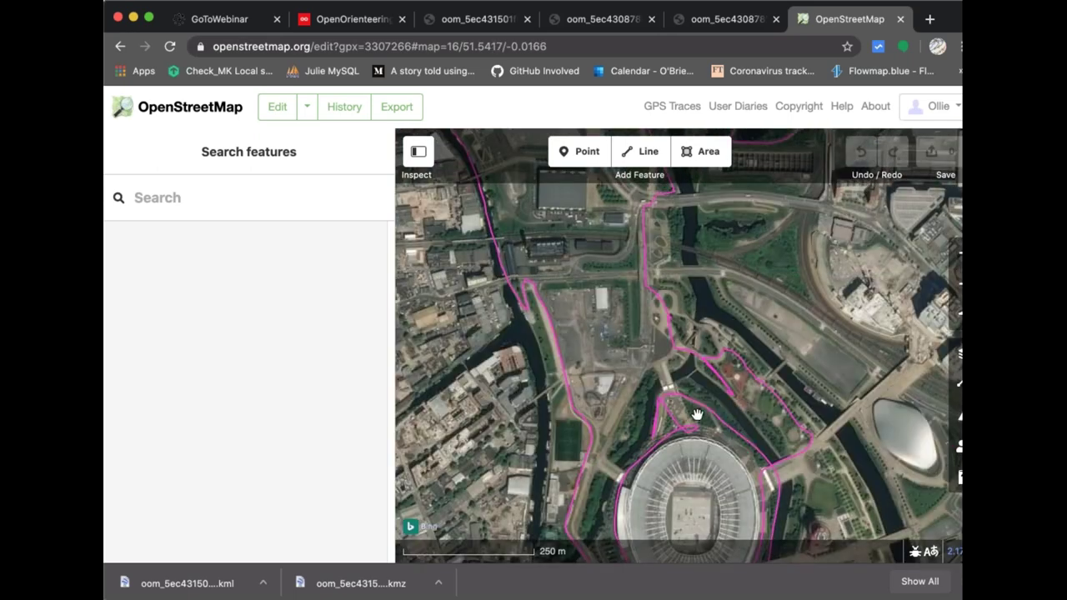
scroll(697, 415, "up", 5)
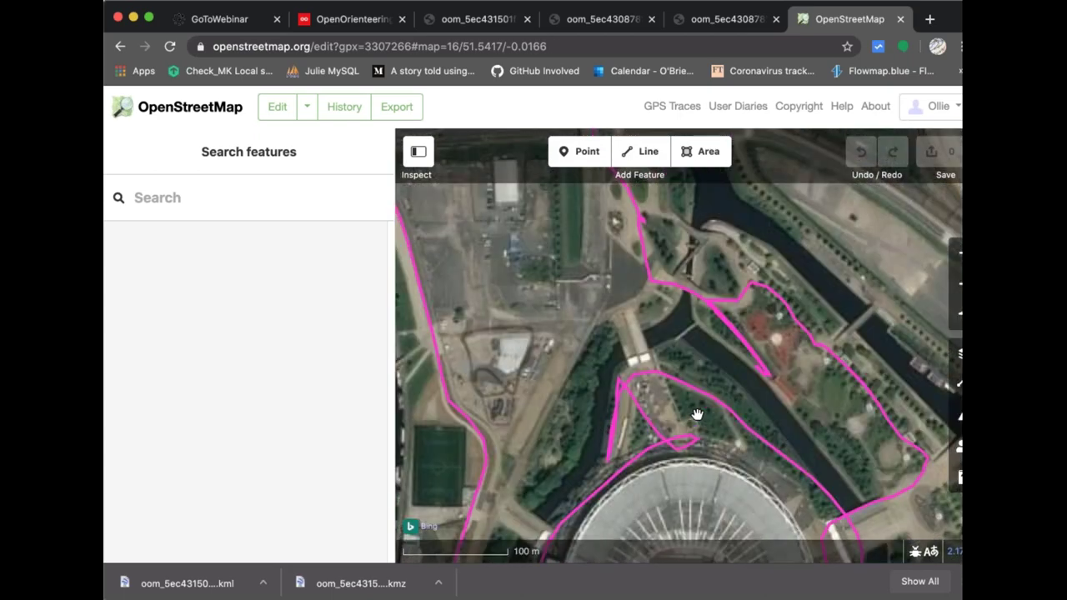
scroll(707, 437, "up", 5)
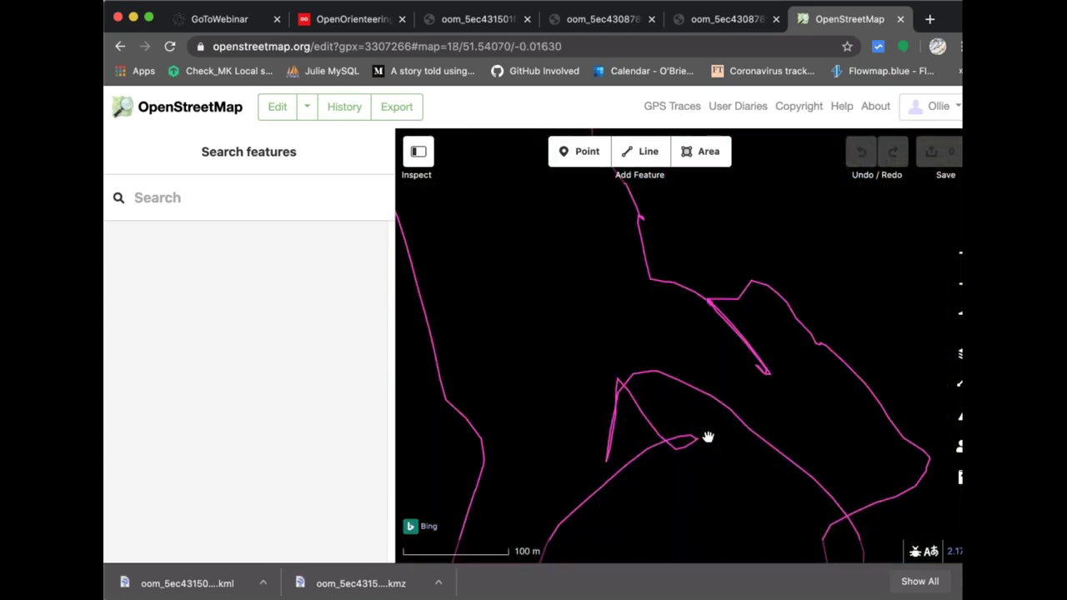
scroll(708, 437, "up", 5)
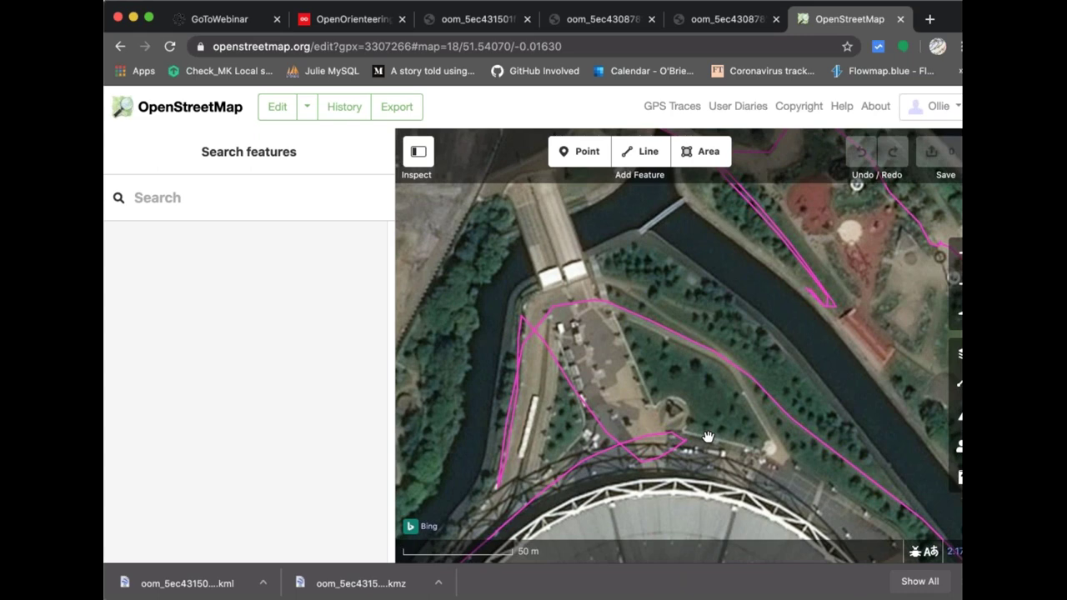
scroll(708, 431, "up", 5)
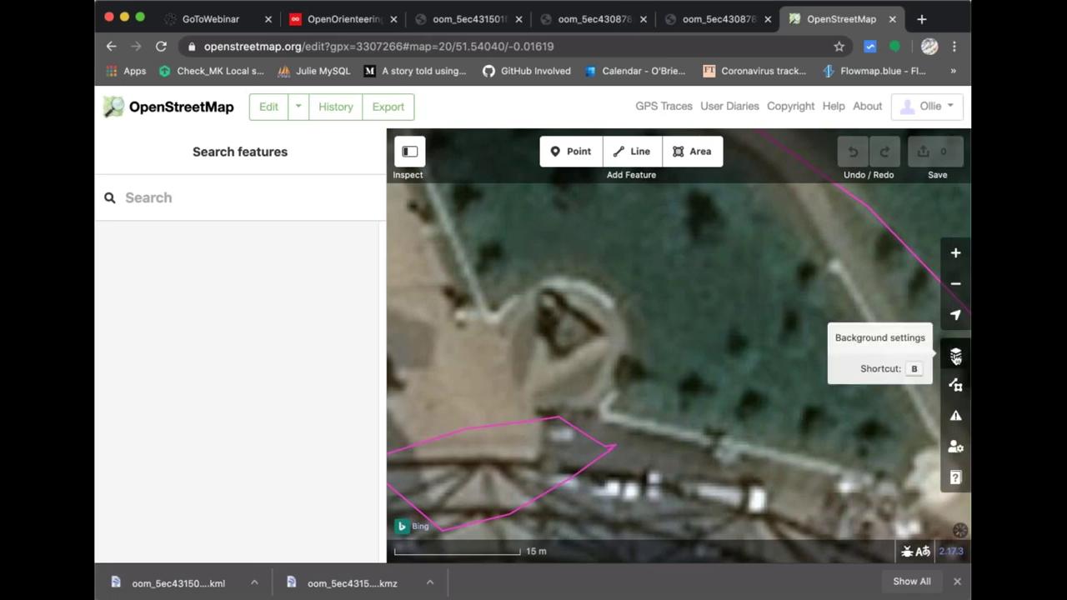
Compare the Esri World Imagery (Clarity) Beta and Maxar Premium Imagery (Beta) backgrounds around the Olympic Bell, and set Esri World Imagery (Clarity) Beta.
left_click(956, 356)
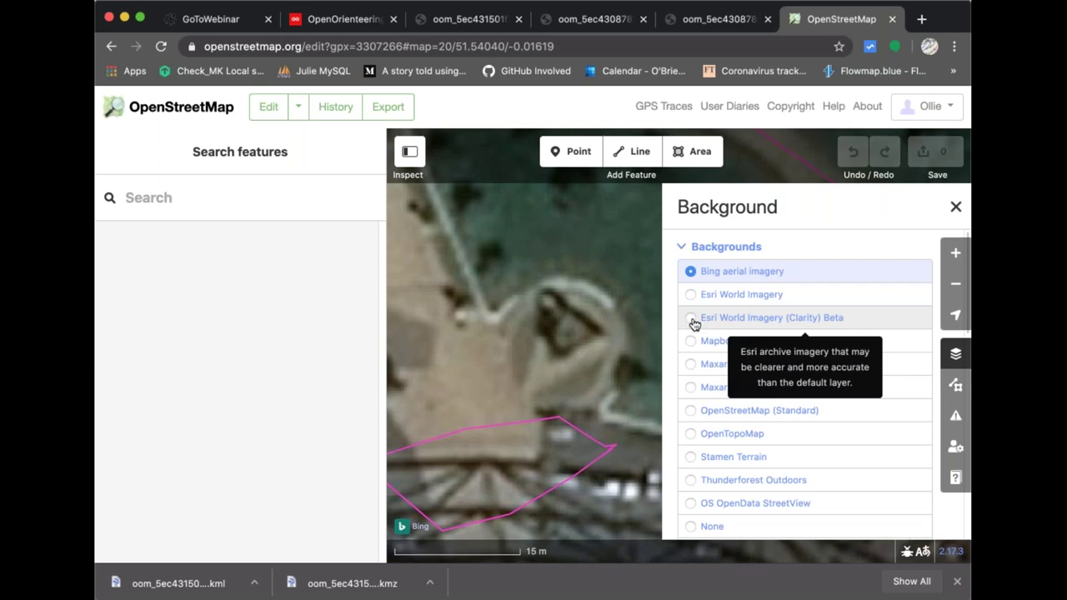
left_click(692, 322)
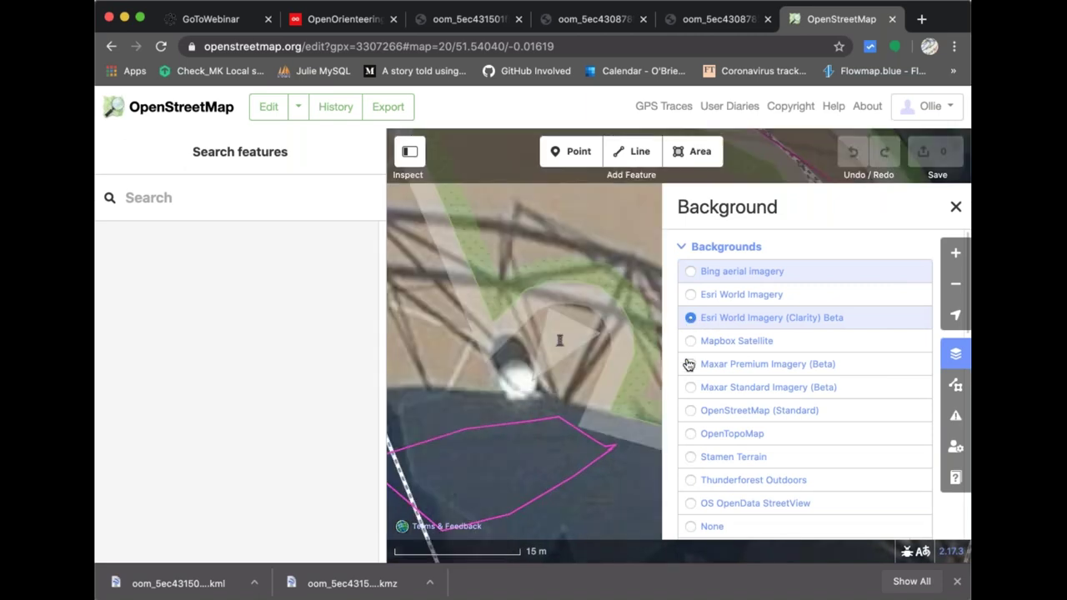
left_click(519, 381)
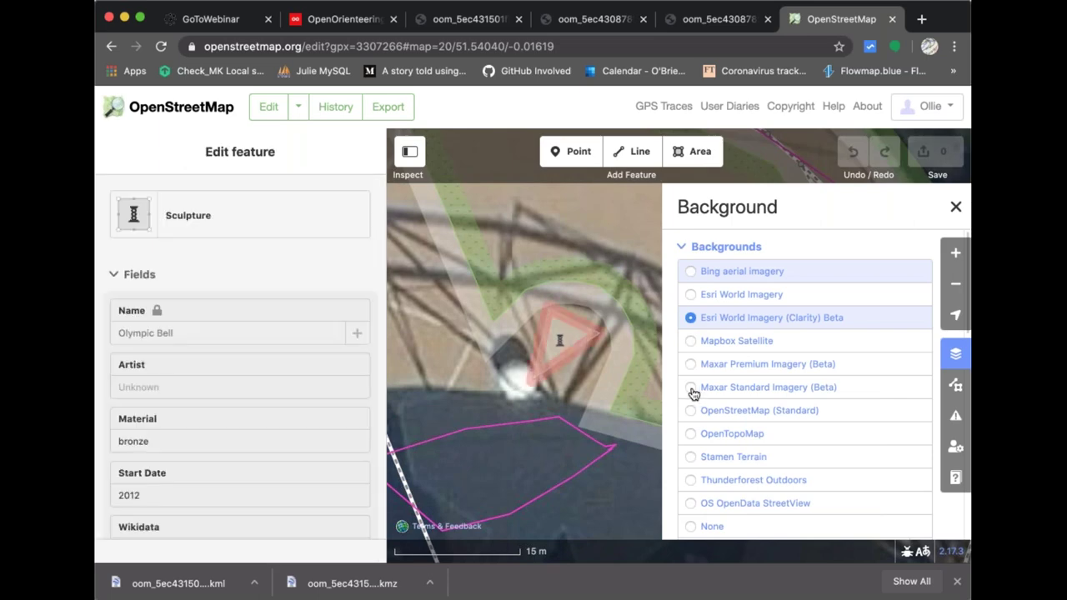
key("Escape")
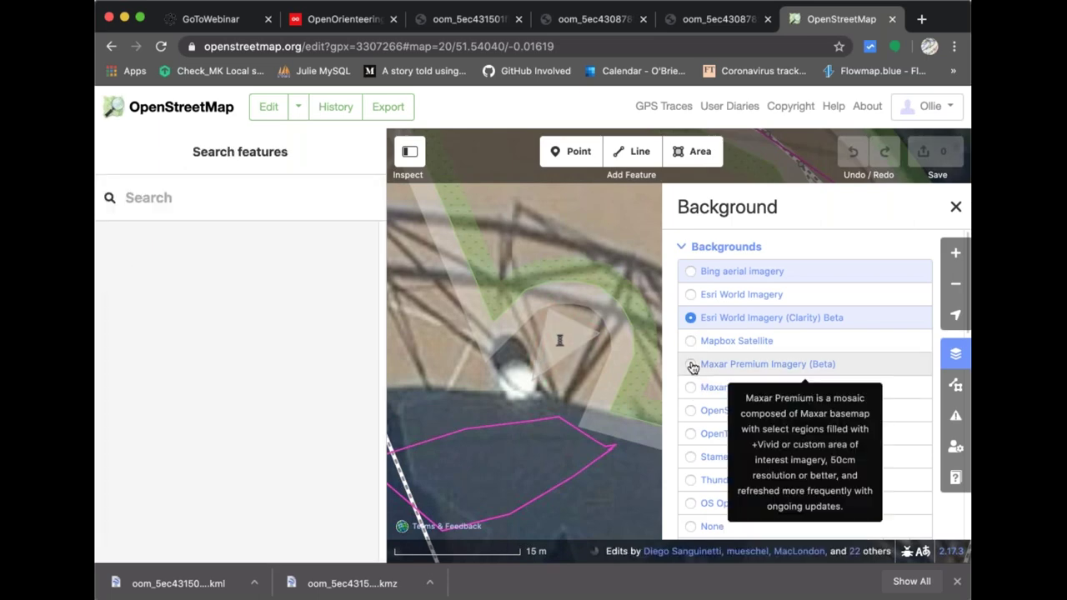
left_click(691, 365)
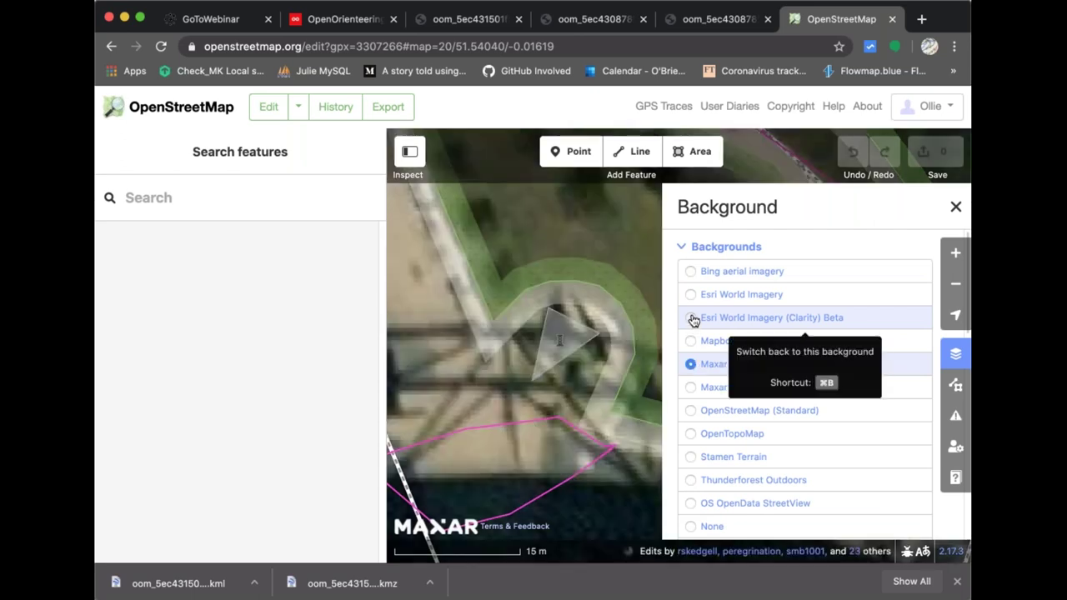
left_click(691, 321)
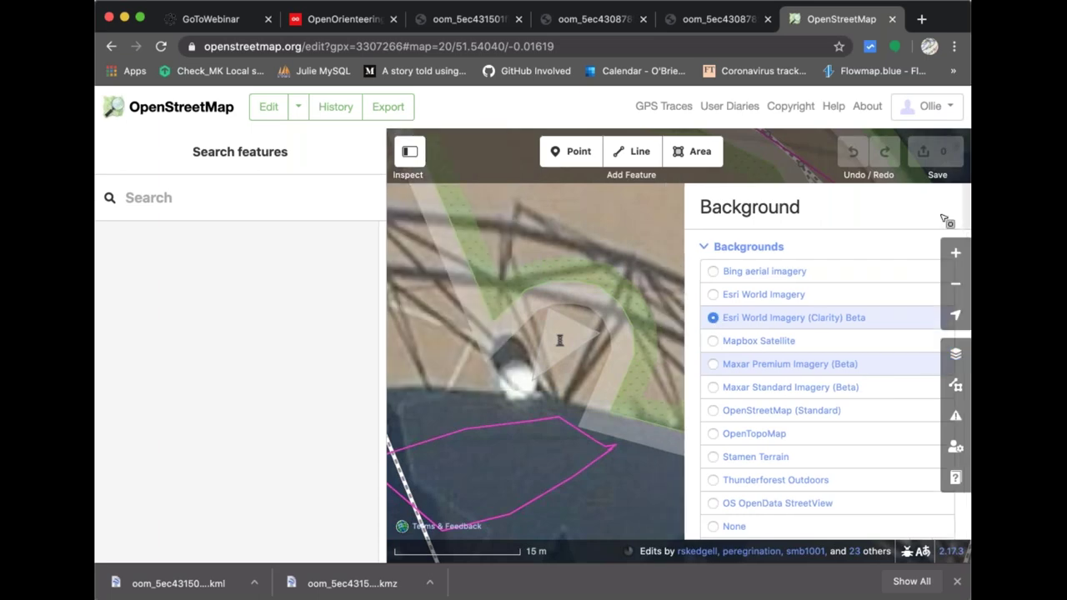
left_click(956, 208)
Add a generic point feature at the corner of the grass edge just southeast of the Olympic Bell sculpture.
left_click(917, 267)
left_click(591, 446)
left_click_drag(591, 446, 648, 342)
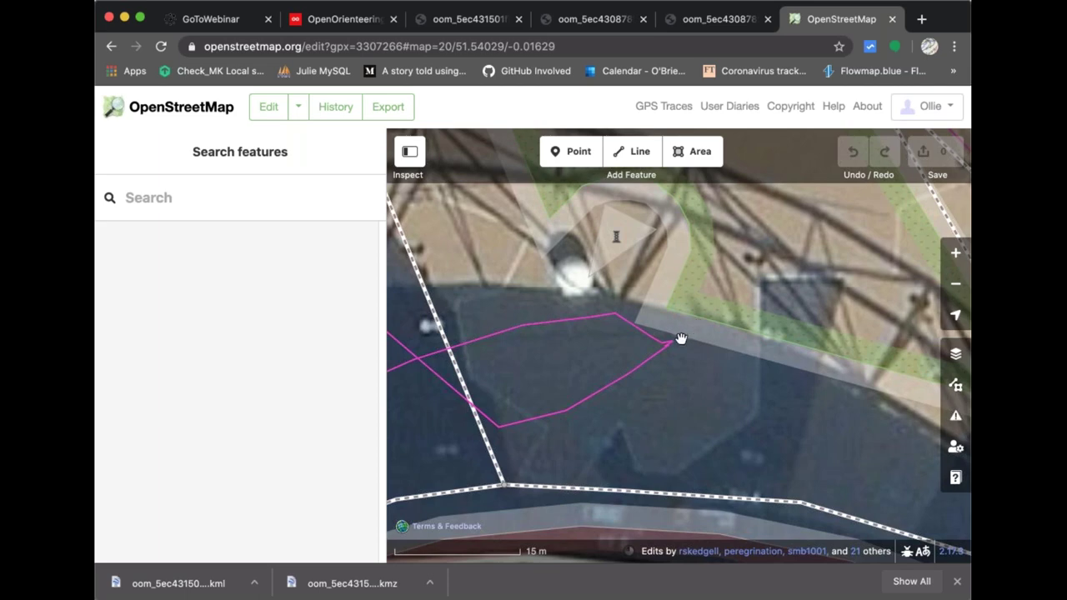
left_click(712, 318)
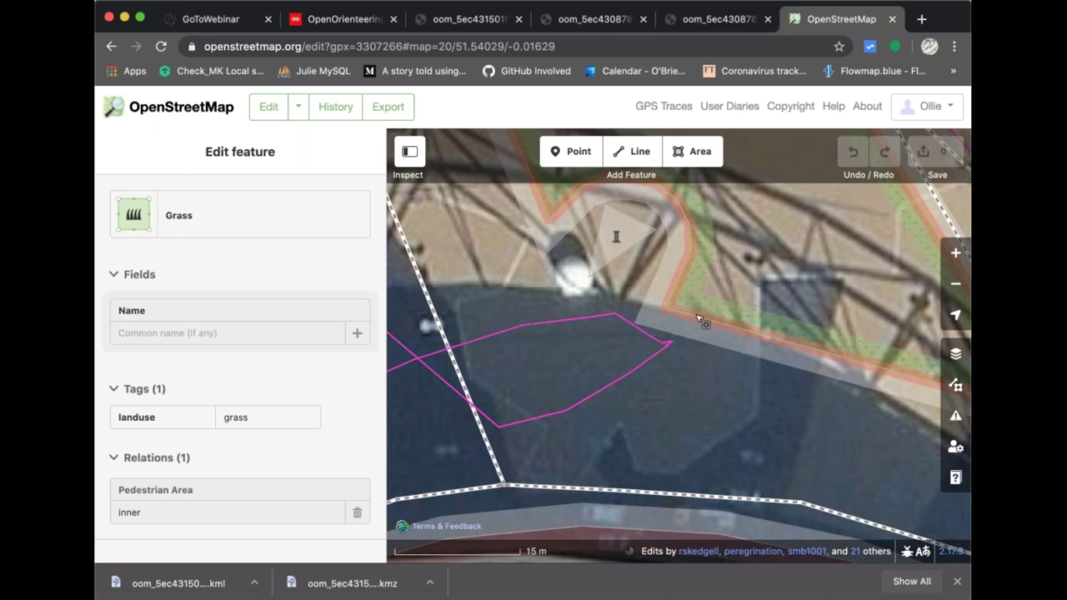
left_click(571, 151)
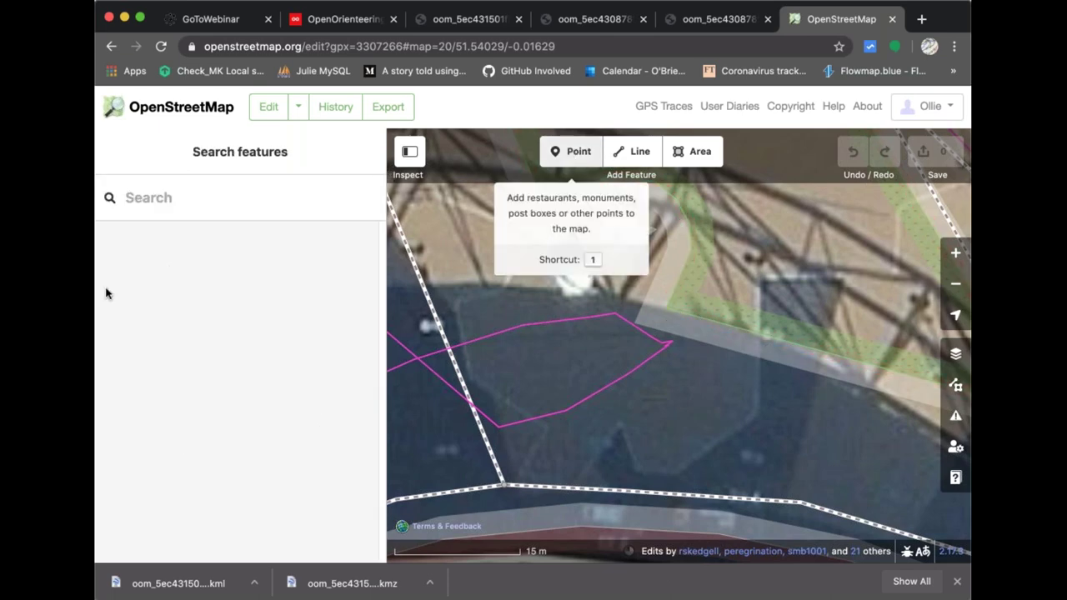
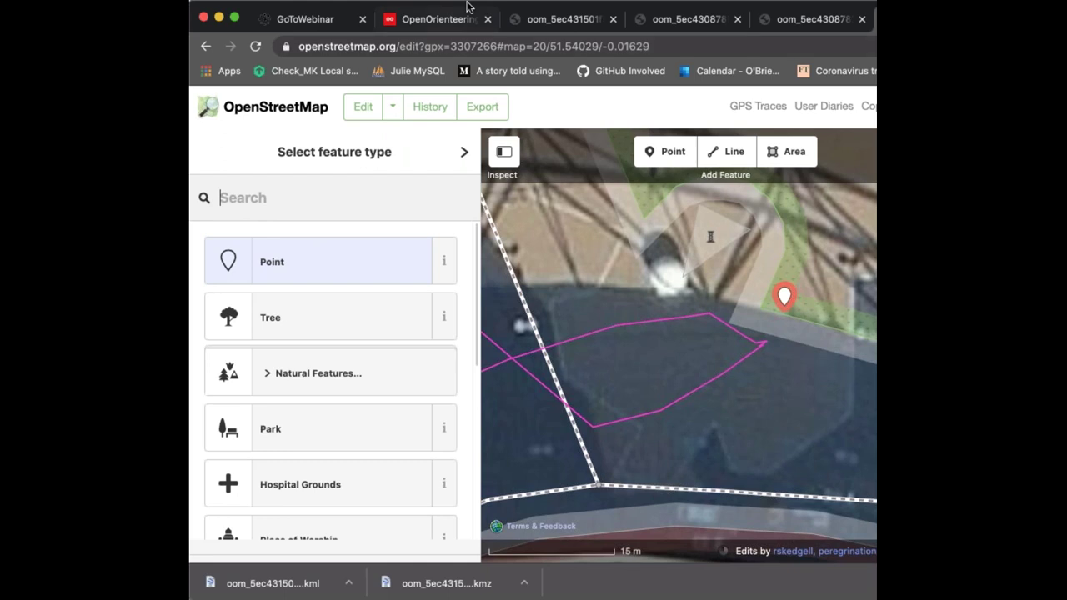
left_click_drag(467, 7, 461, 7)
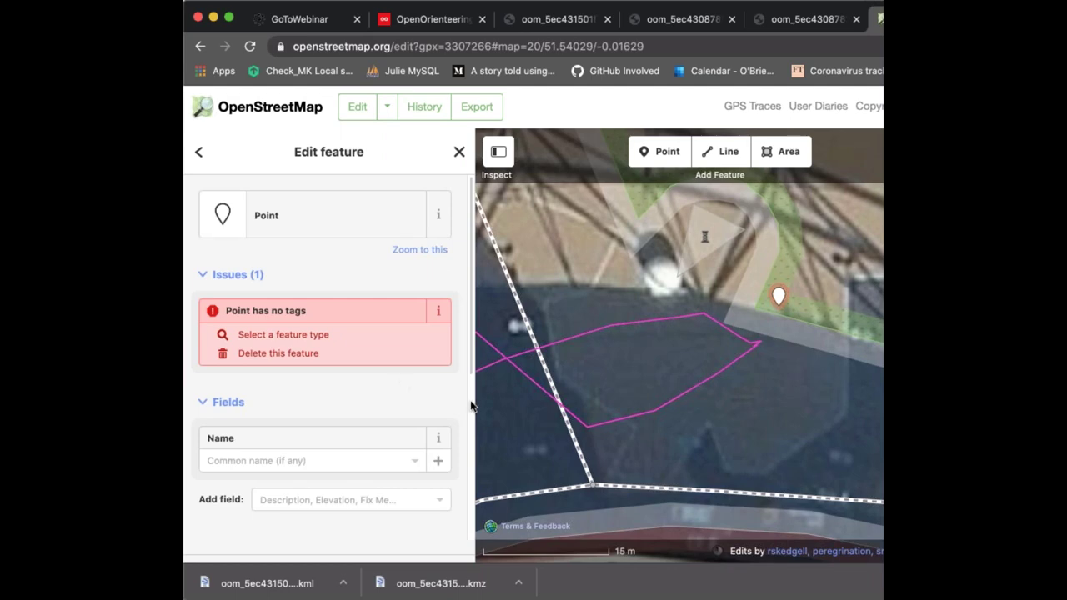
Add the tag sport=orienteering to the new point near the Olympic Bell.
scroll(472, 369, "down", 3)
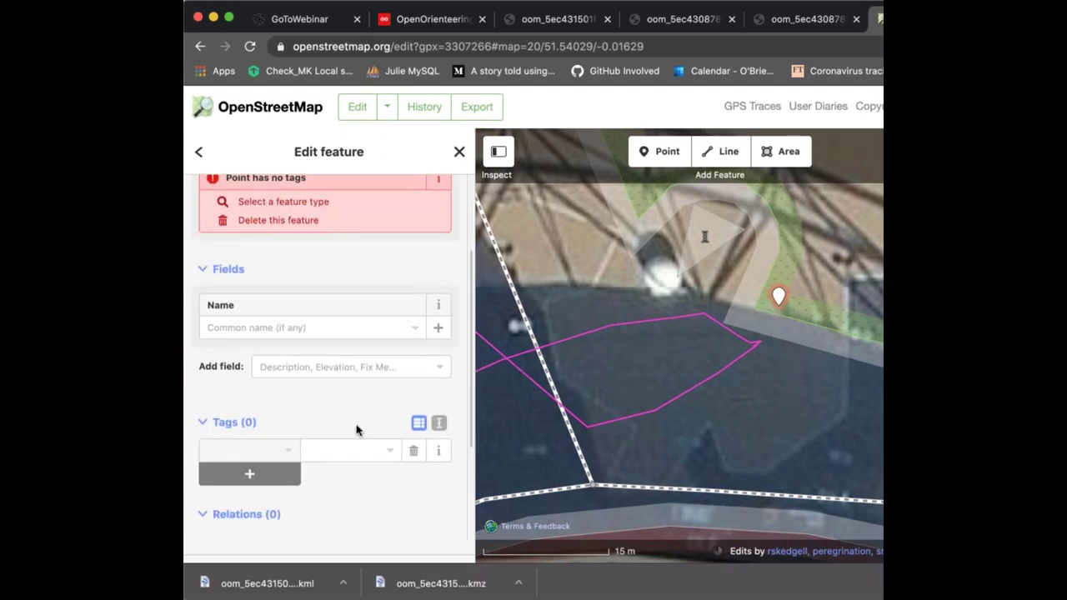
left_click(232, 454)
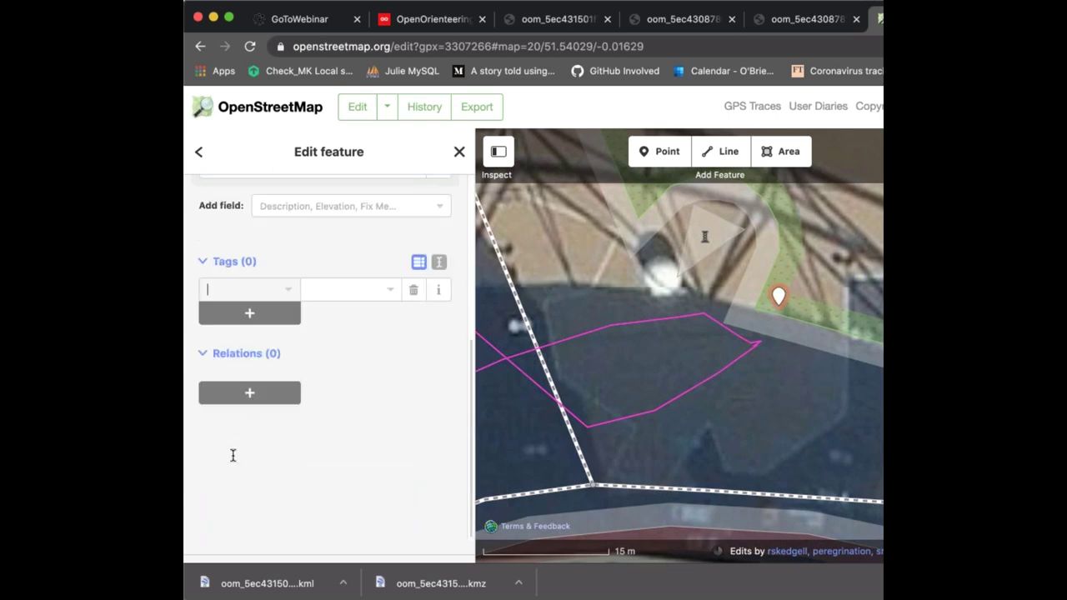
type("sport")
key("Tab")
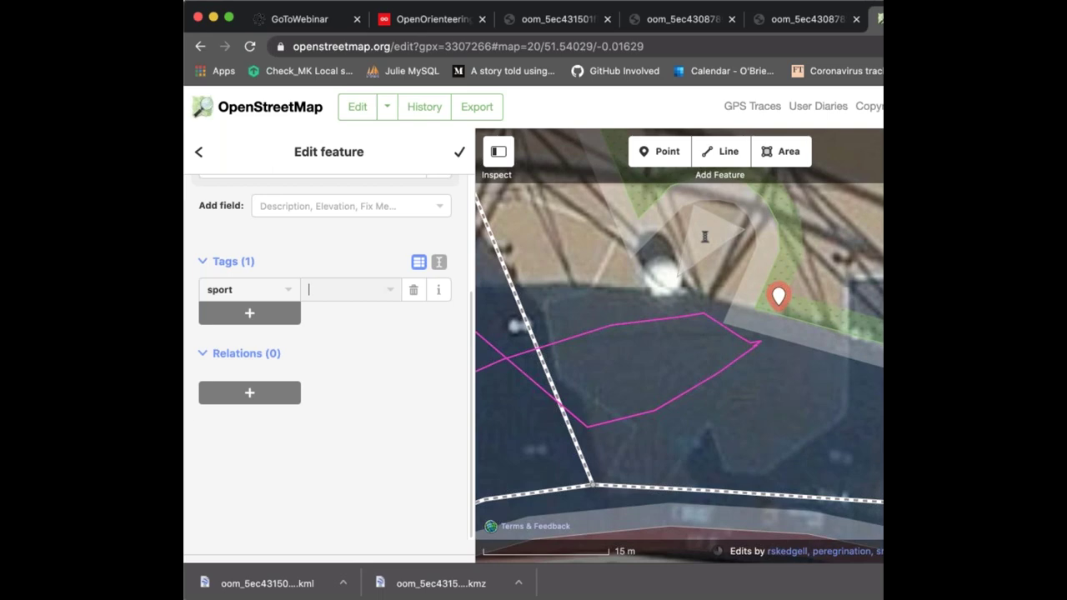
type("orienteering")
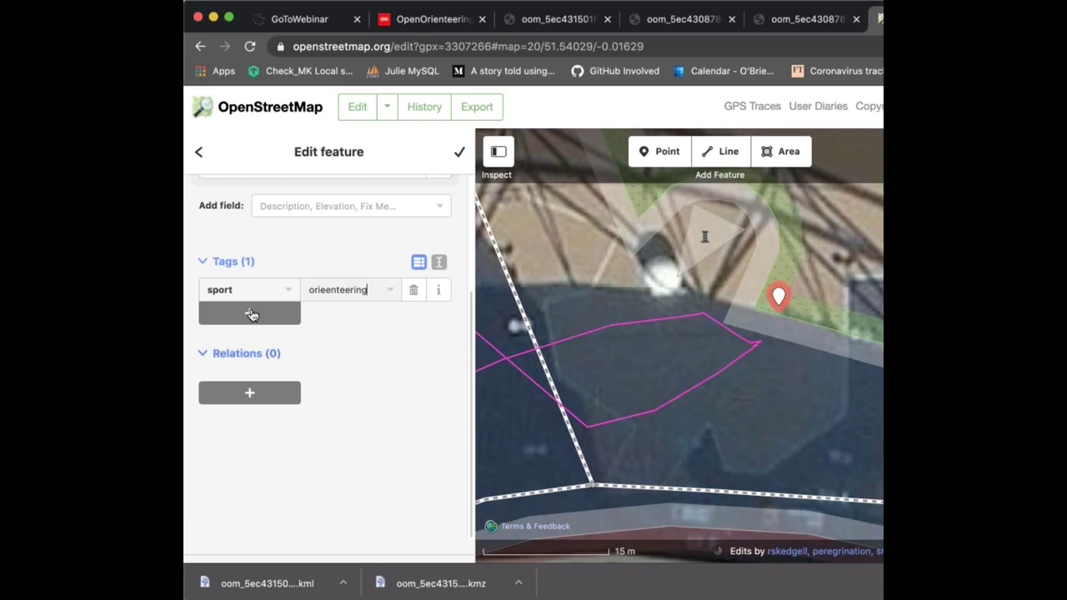
left_click(325, 290)
Add the tags orienteering=marker and marker=post to the new point.
left_click(249, 315)
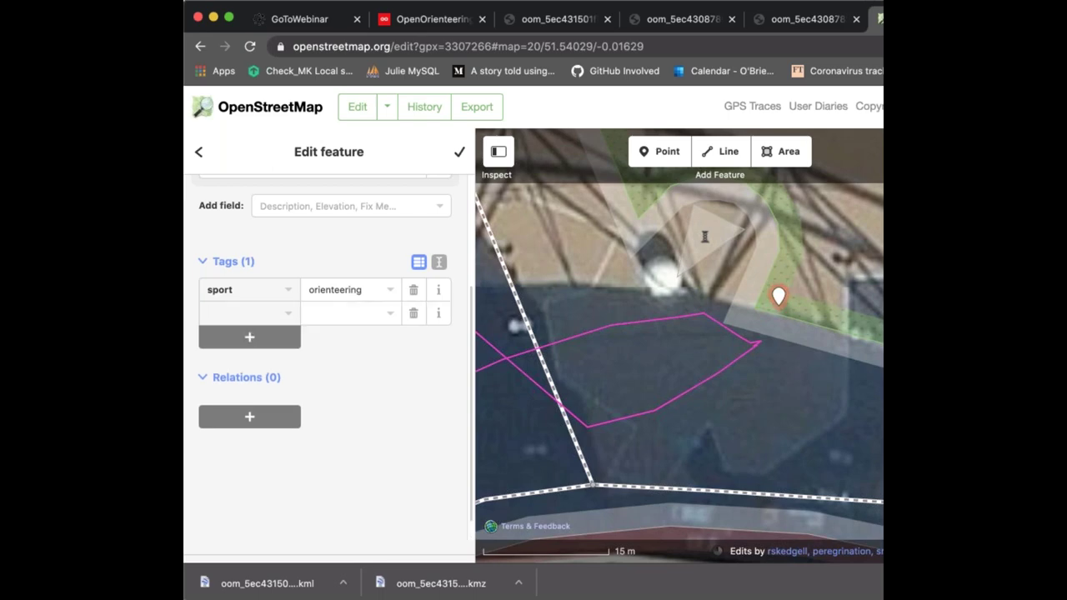
type("orienteering")
key("Tab")
type("marker")
key("Tab")
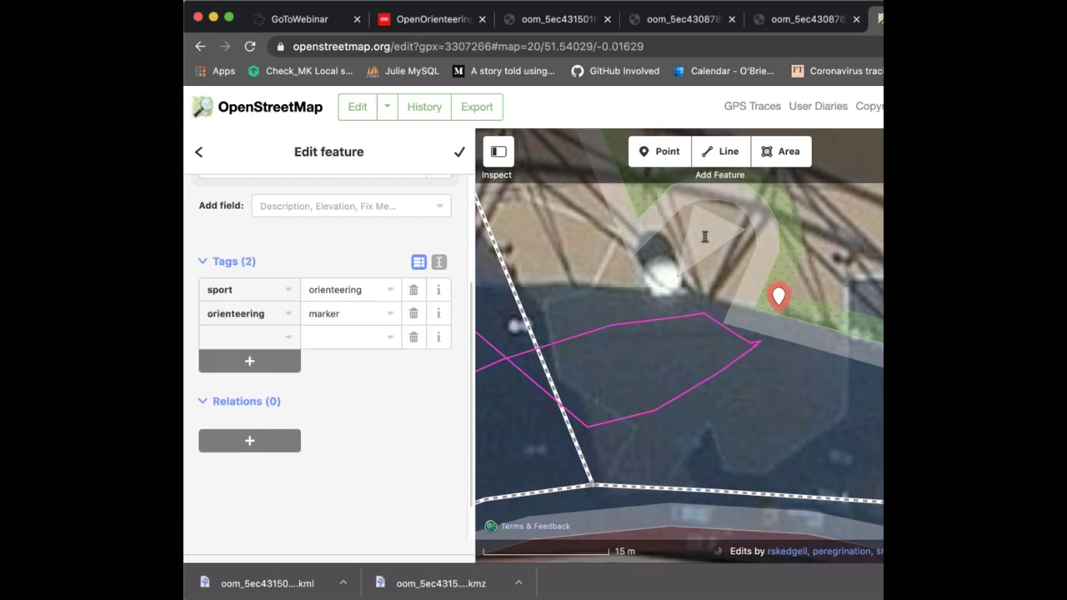
type("marker")
key("Tab")
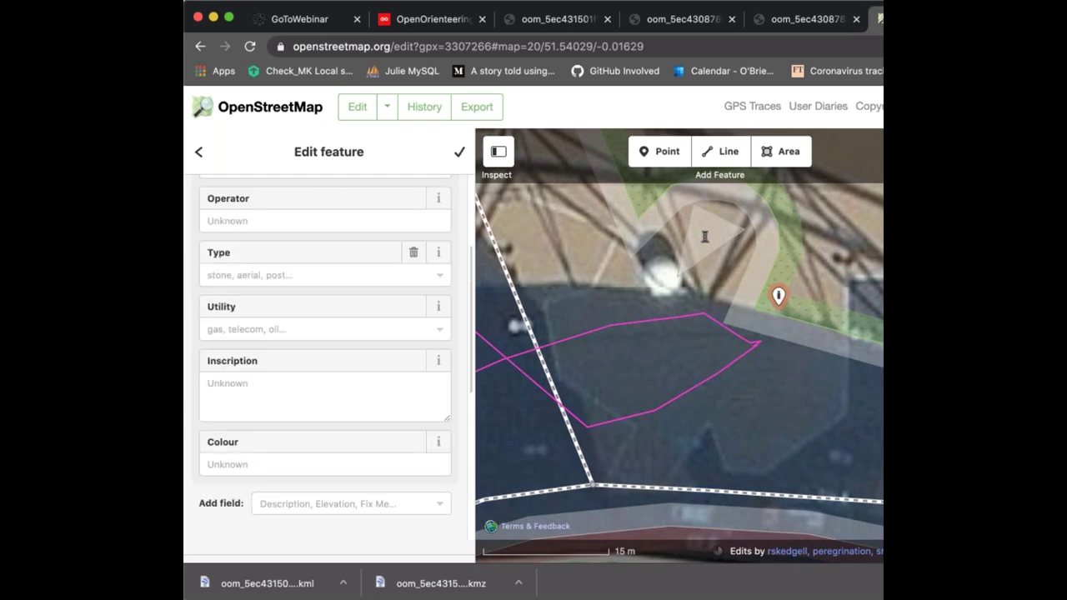
type("post")
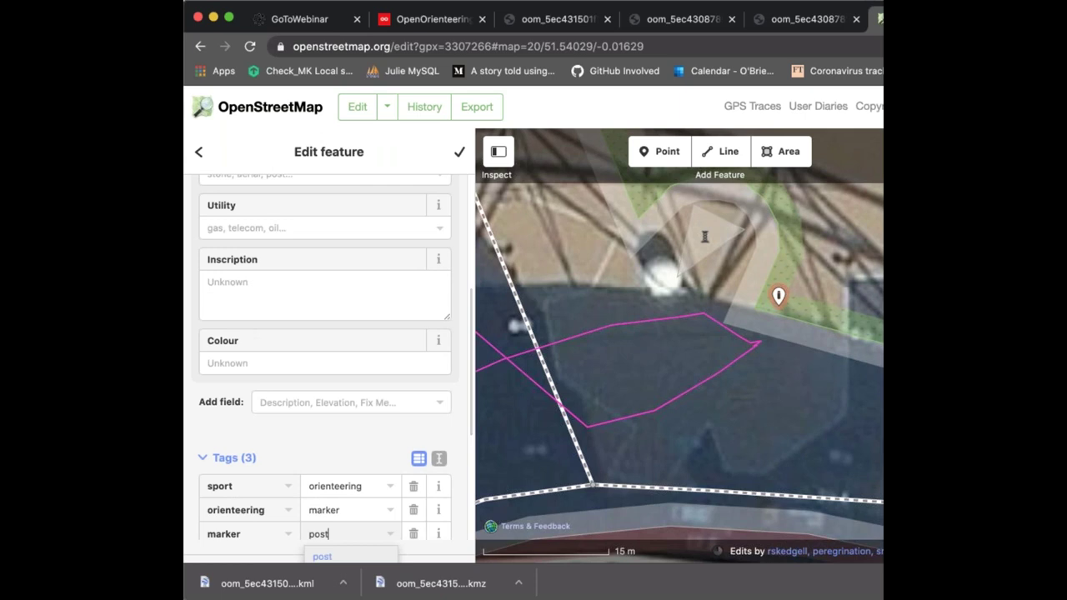
key("Tab")
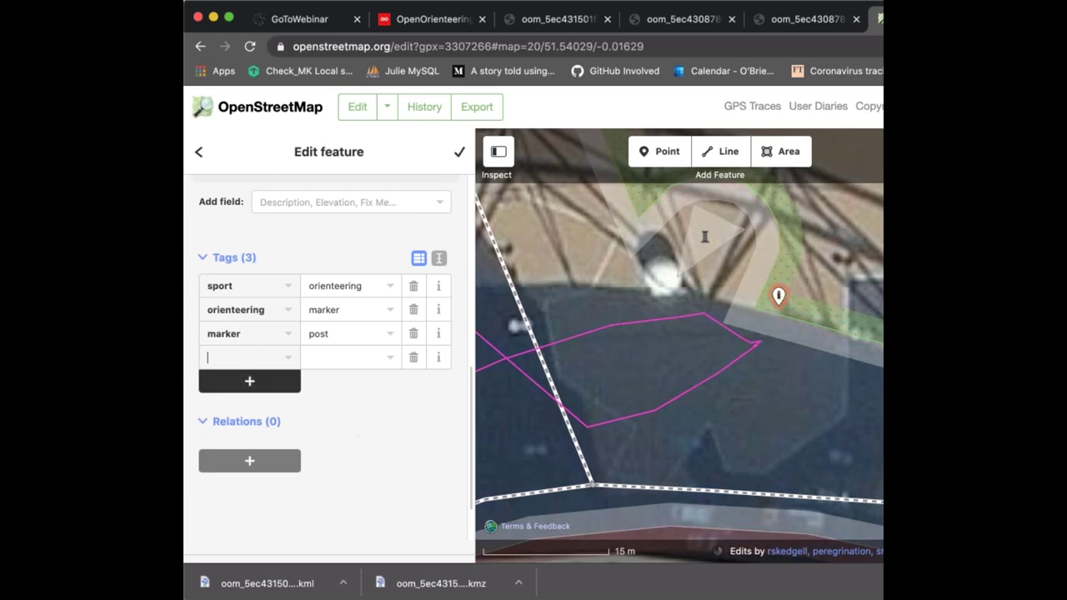
Add the reference tag ref=64 and the tag answer=R to the marker post.
type("ref")
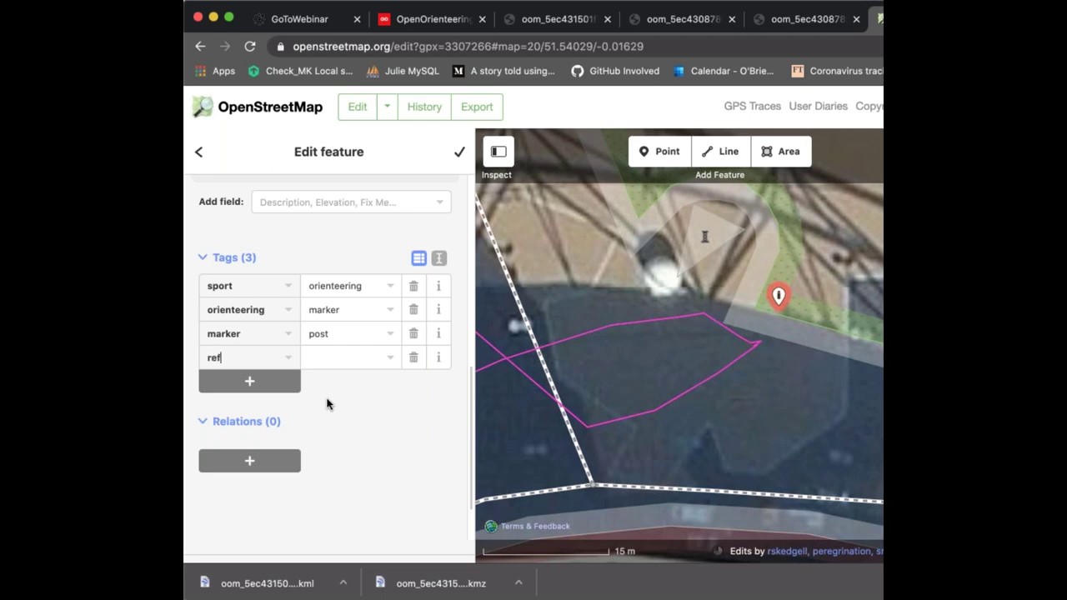
key("Tab")
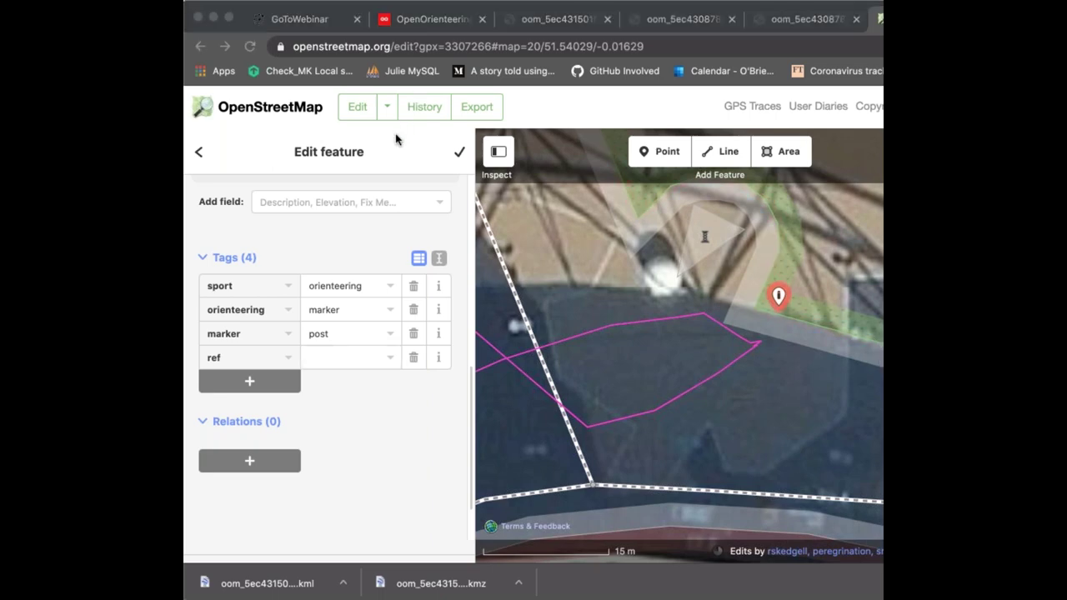
left_click(396, 364)
type("64")
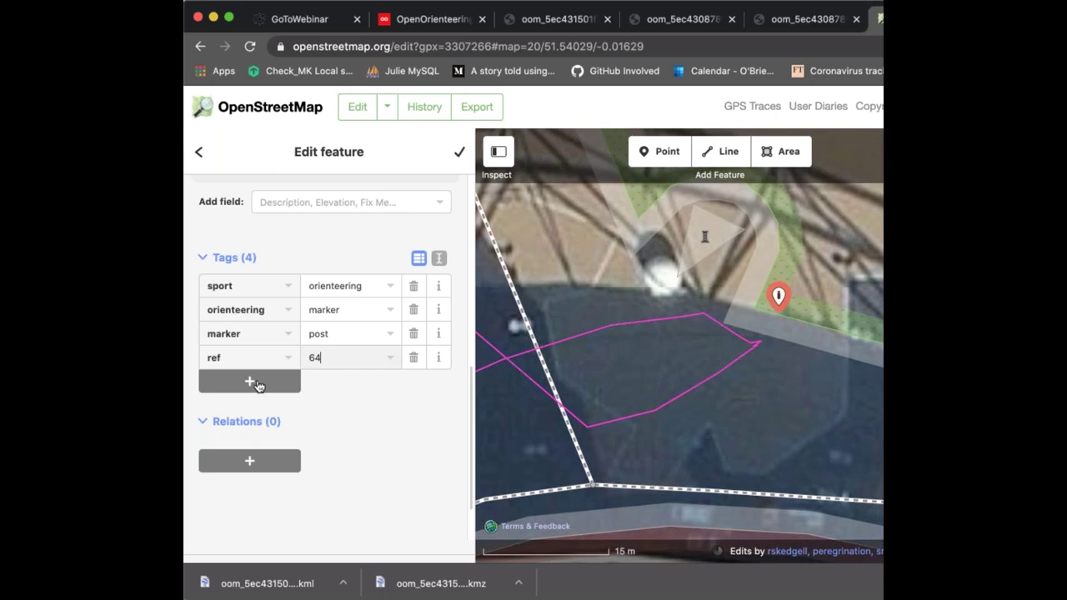
left_click(249, 381)
type("answer")
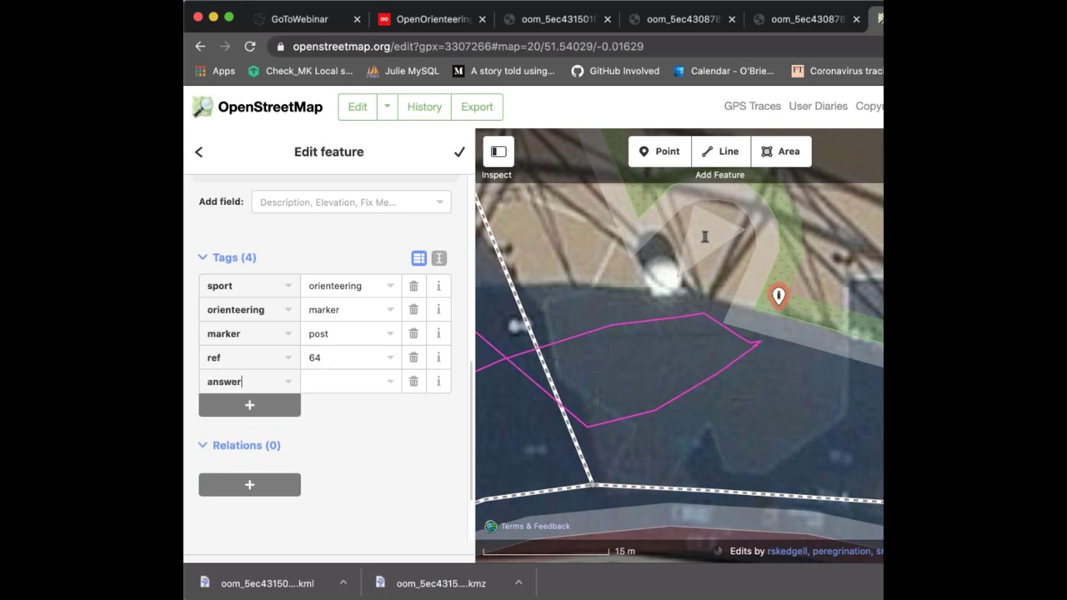
key("Tab")
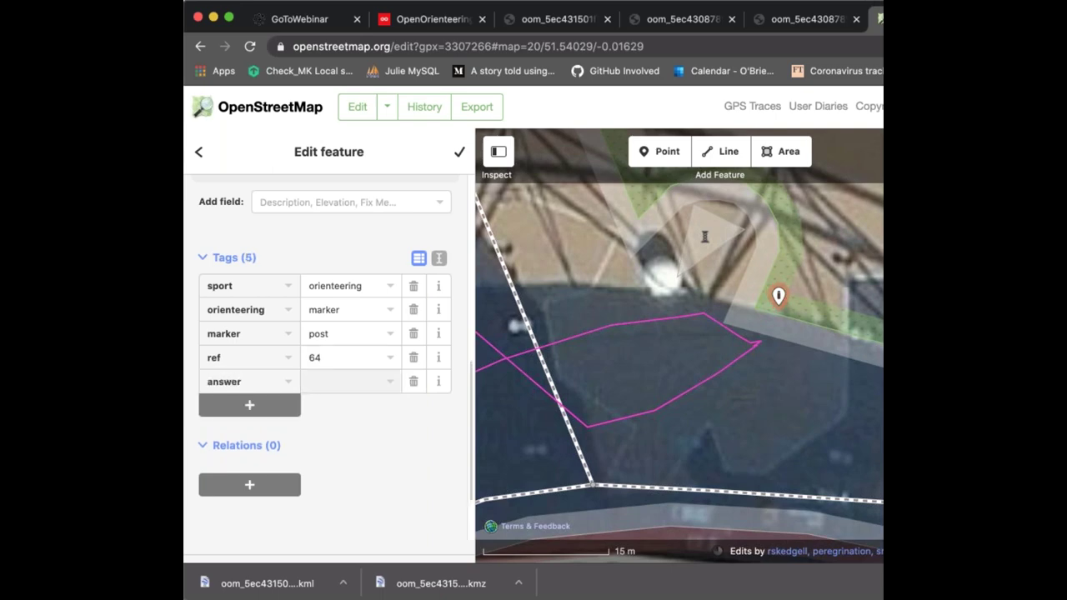
type("R")
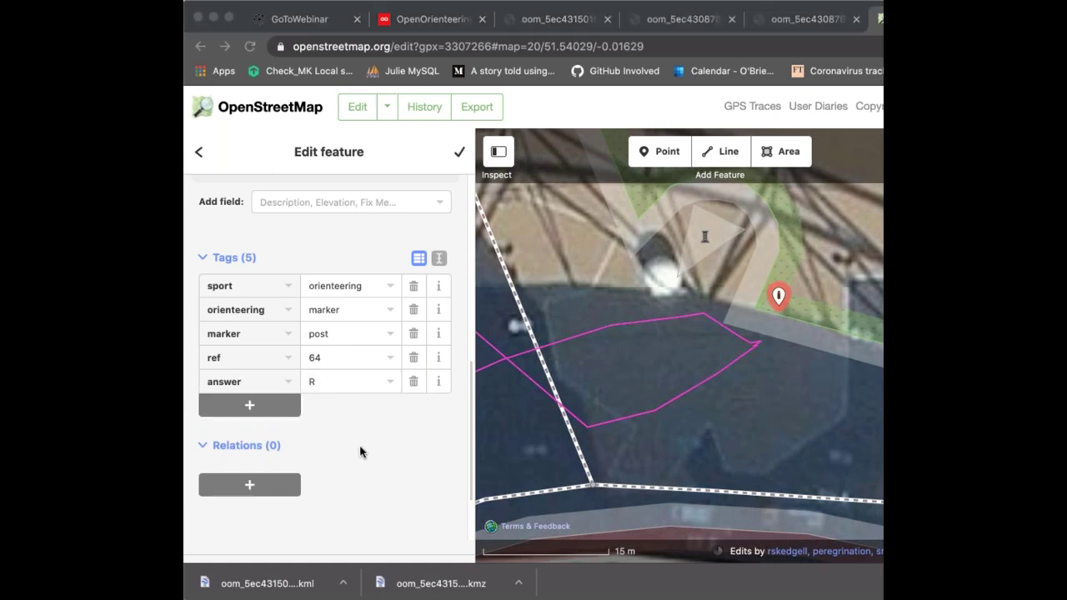
Finish editing the tagged marker post near the Olympic Bell and open the changes for upload to OpenStreetMap.
key("super+Tab")
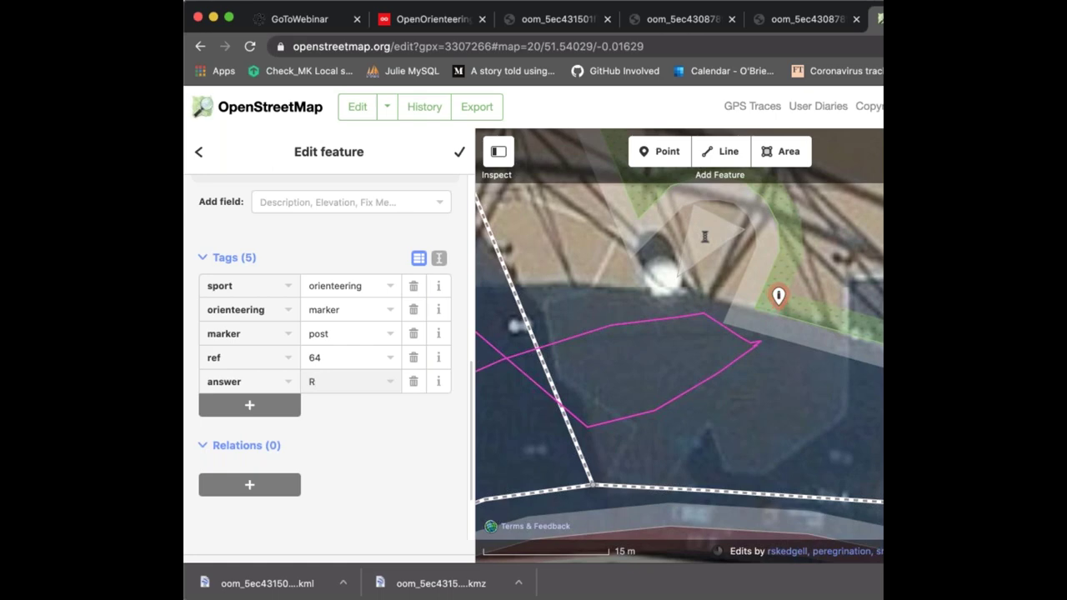
key("super+Tab")
key("super+Tab")
left_click(459, 151)
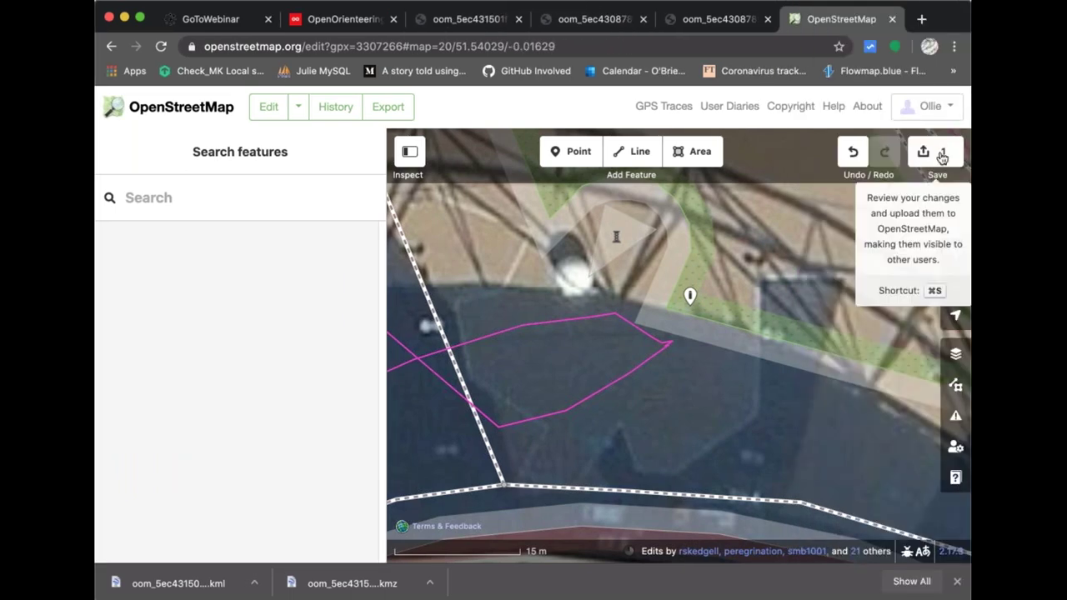
left_click(942, 158)
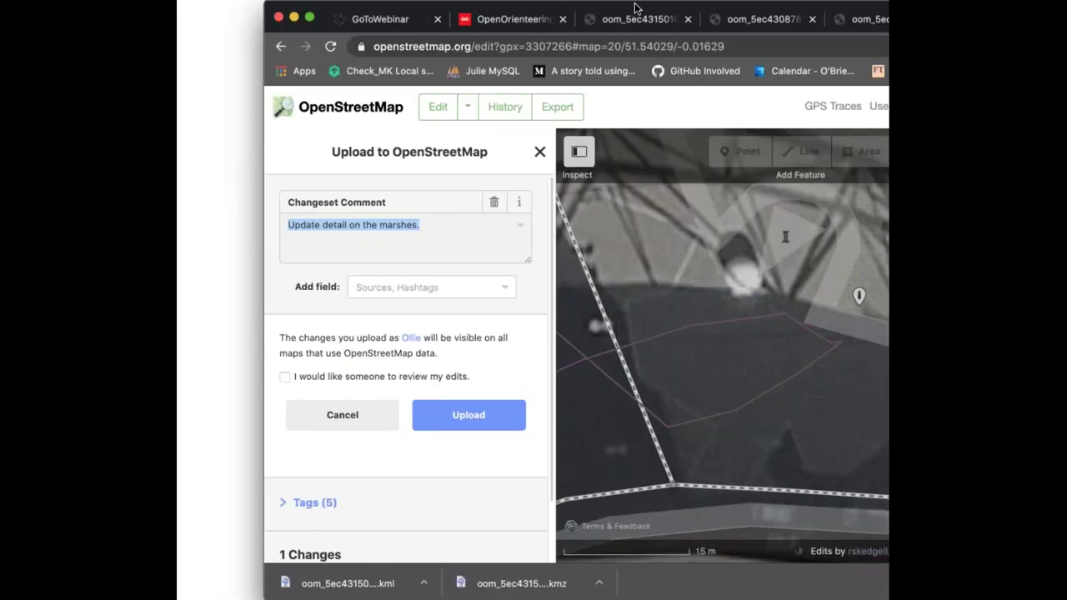
Replace the changeset comment with "Adding a POC marker in the Olympic Park." and upload the edit to OpenStreetMap.
left_click(258, 239)
key("super+a")
key("BackSpace")
type("Adding ")
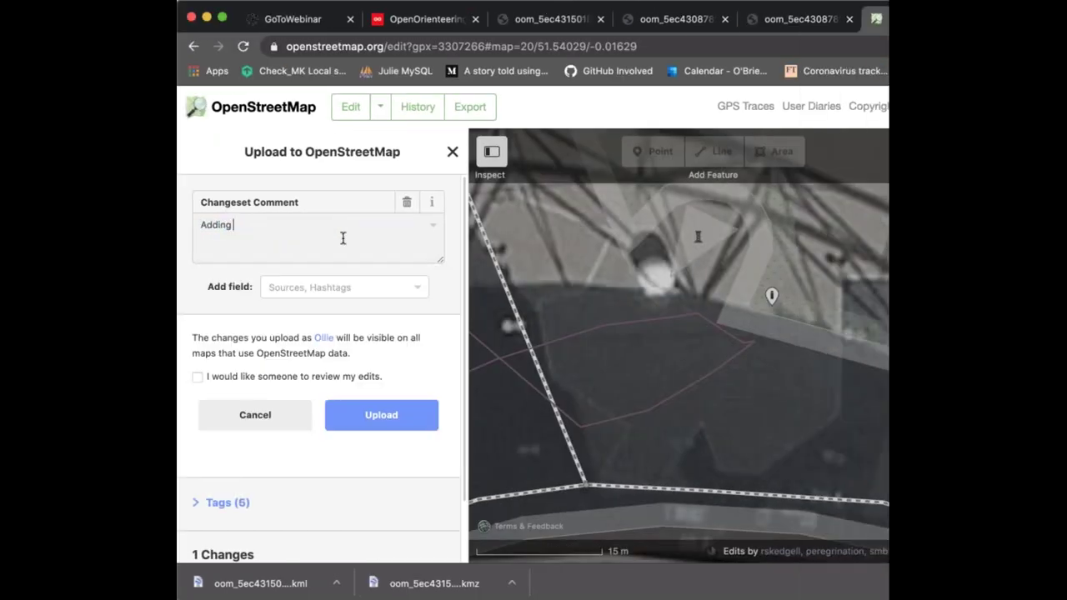
type("a POC marker in teh Olympic Park.")
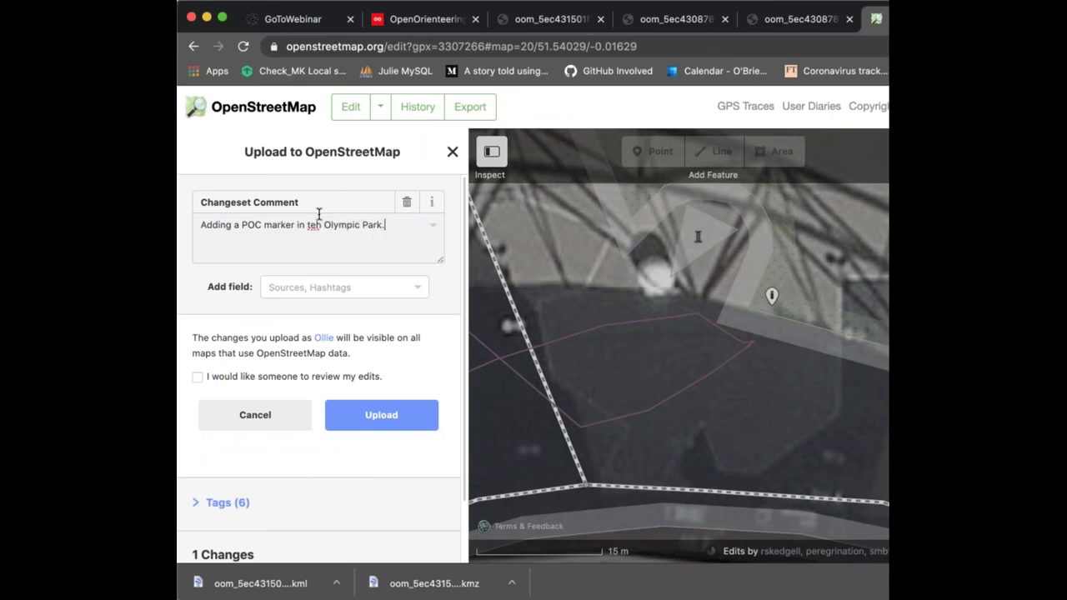
double_click(313, 223)
type("the")
left_click(406, 494)
left_click(399, 428)
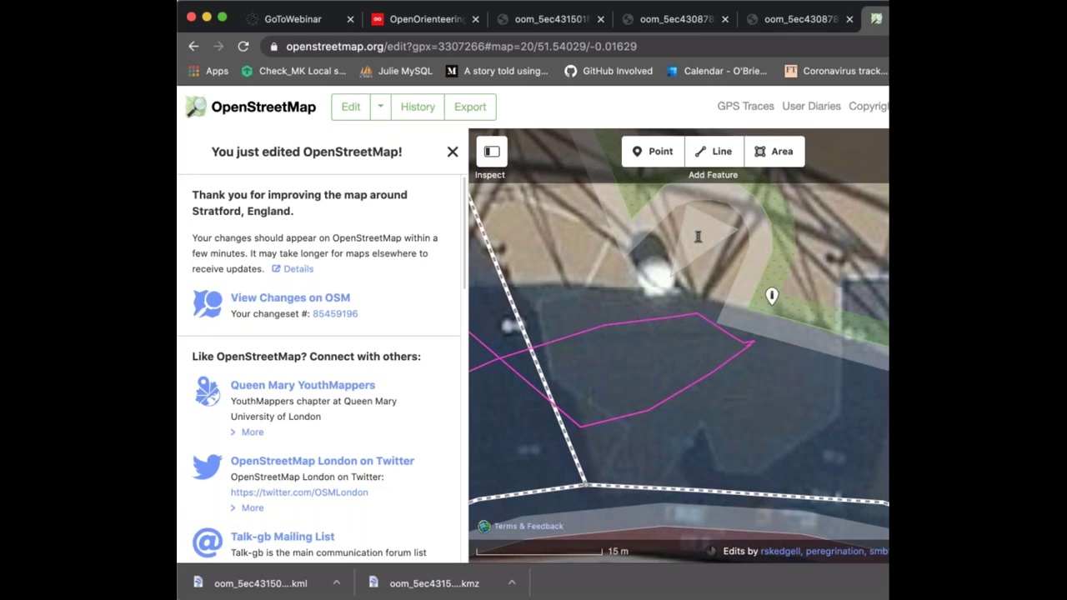
Reload the standard OpenStreetMap map and examine the area around the Olympic Bell for the new marker.
key("super+r")
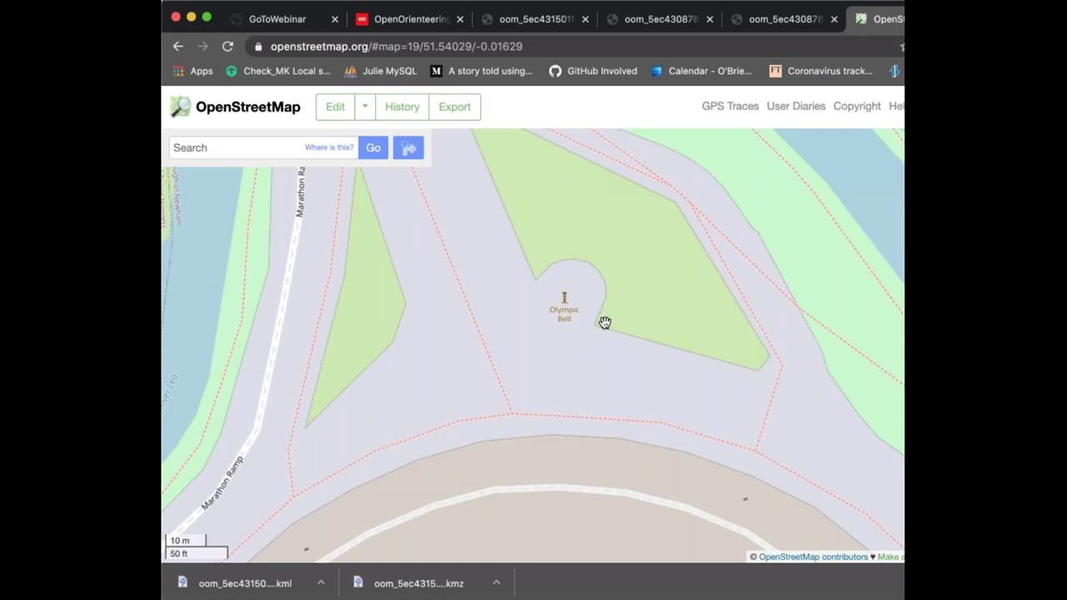
left_click_drag(596, 344, 522, 378)
scroll(531, 354, "down", 2)
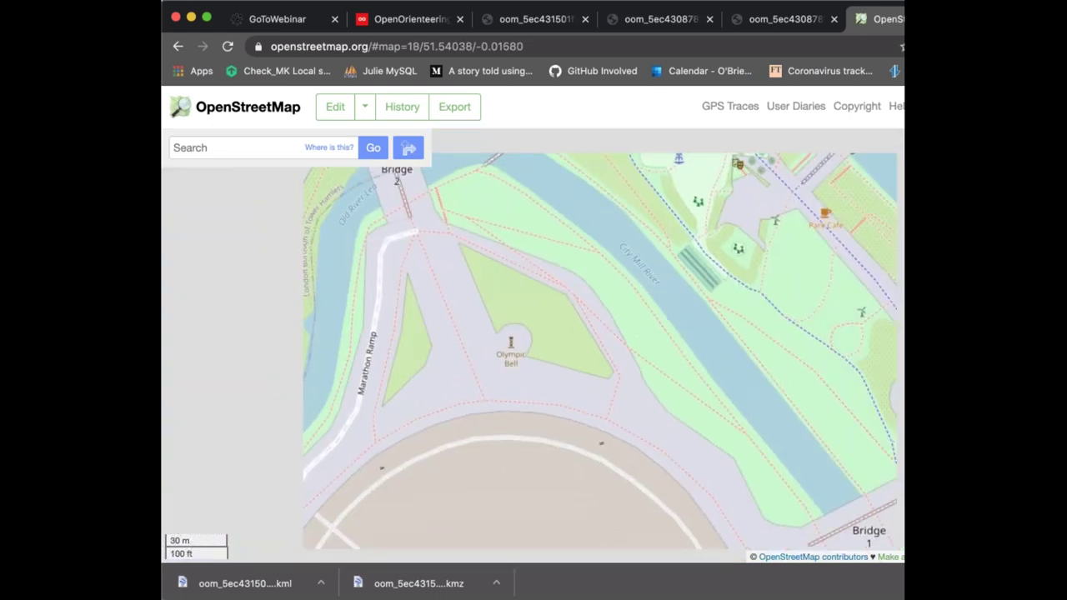
Show the Hackney Wick and Olympic Park map in OpenOrienteeringMap again and switch to the BOF_OOM PowerPoint slide show.
left_click(385, 18)
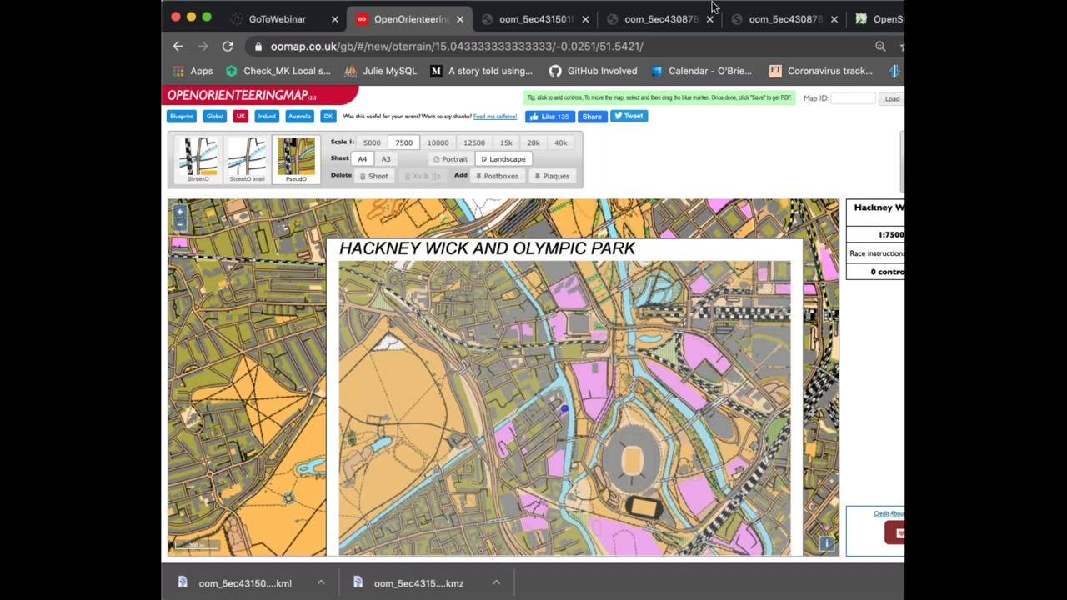
left_click_drag(712, 6, 662, 6)
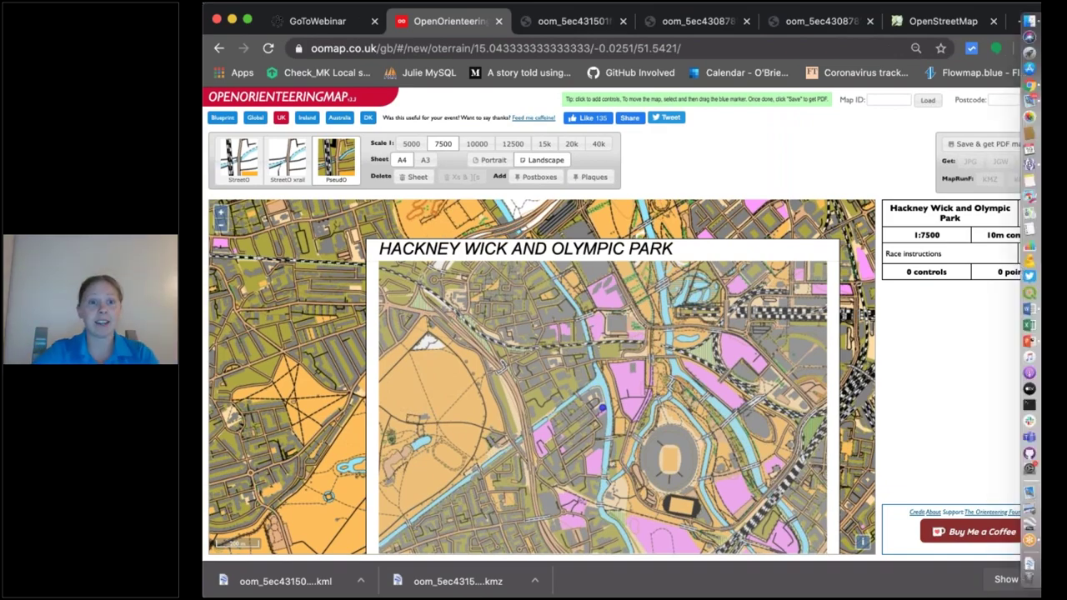
key("super+Tab")
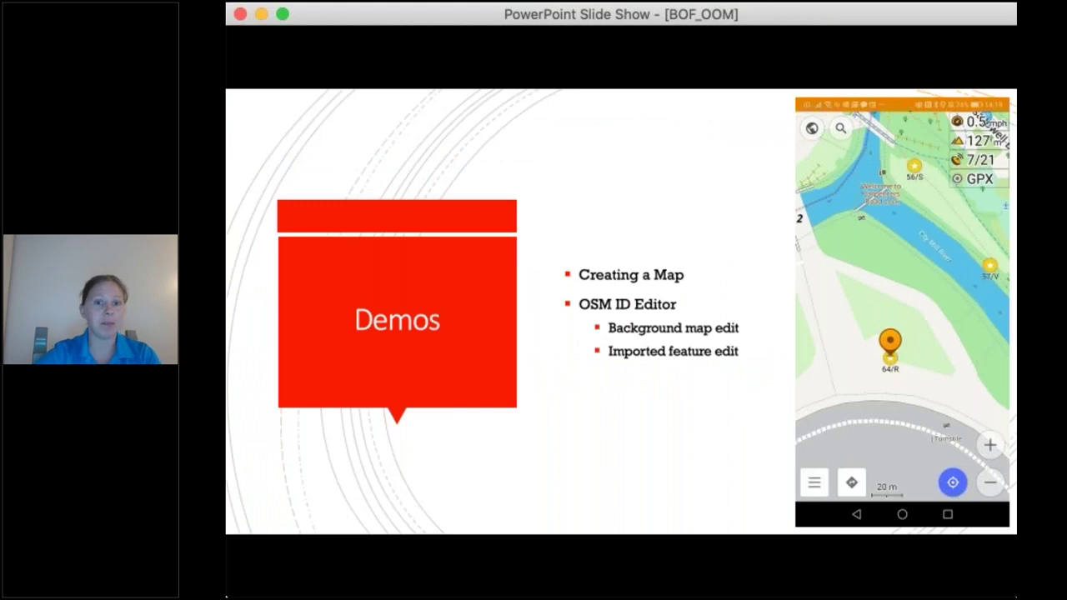